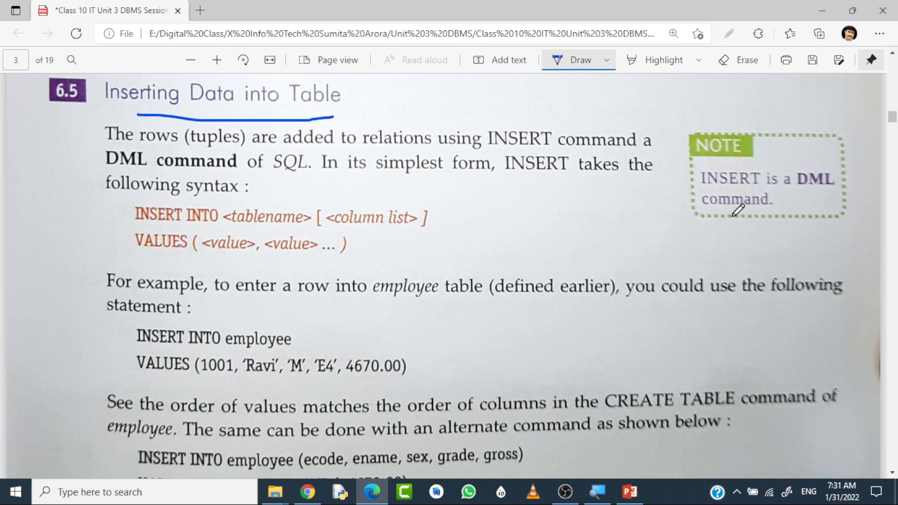
# Underline INSERT, DML and the INSERT INTO ... VALUES syntax on the PDF page with the pen, and draw a box around the column list
pyautogui.moveTo(700, 190); pyautogui.dragTo(737, 183)
pyautogui.moveTo(801, 187); pyautogui.dragTo(818, 186)
pyautogui.moveTo(725, 208); pyautogui.dragTo(739, 206)
pyautogui.moveTo(483, 149); pyautogui.dragTo(542, 150)
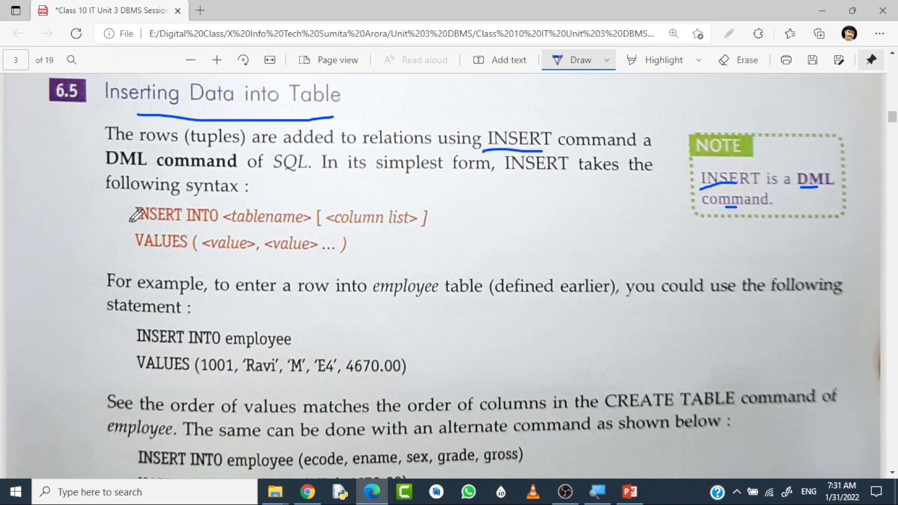
pyautogui.moveTo(141, 225)
pyautogui.mouseDown()
pyautogui.moveTo(438, 232)
pyautogui.moveTo(440, 198)
pyautogui.moveTo(321, 193)
pyautogui.moveTo(315, 228)
pyautogui.mouseUp()
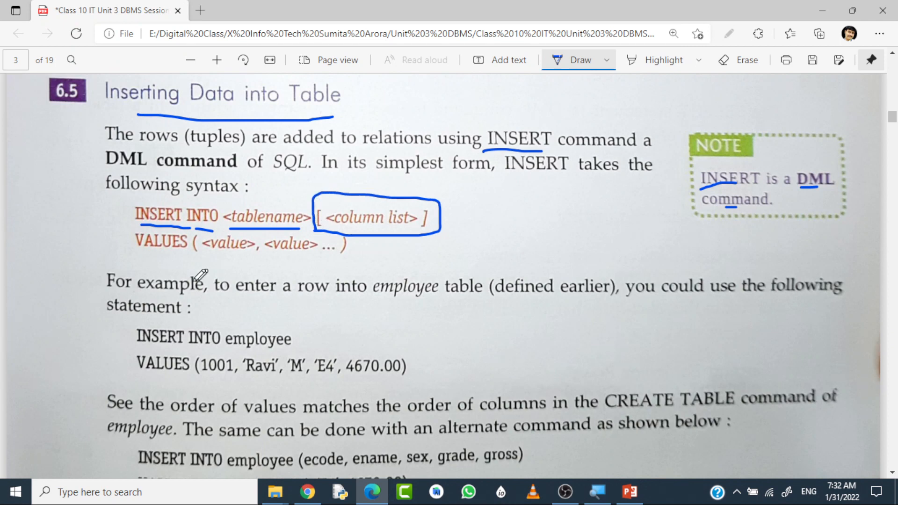
pyautogui.moveTo(140, 255); pyautogui.dragTo(348, 262)
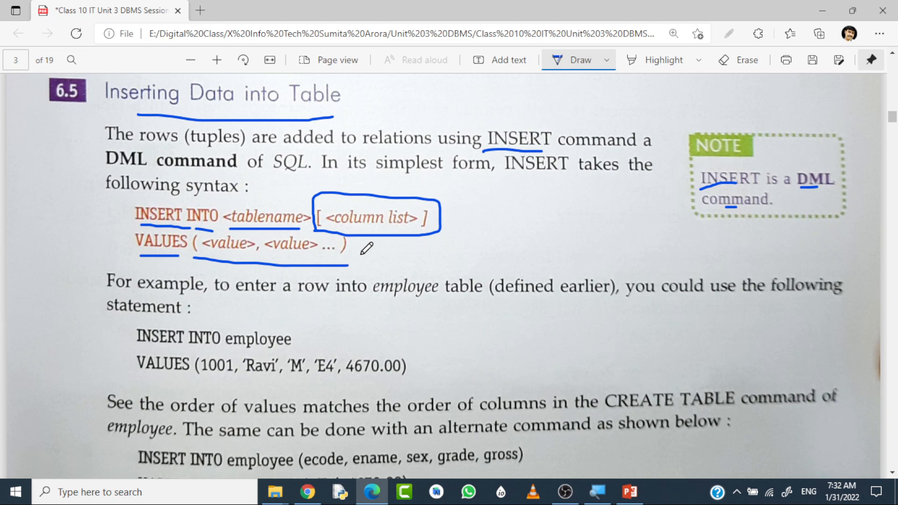
# Launch OpenOffice Base and open the existing database Dps InfoTech Class X 2021-22
pyautogui.click(207, 491)
pyautogui.write('ope')
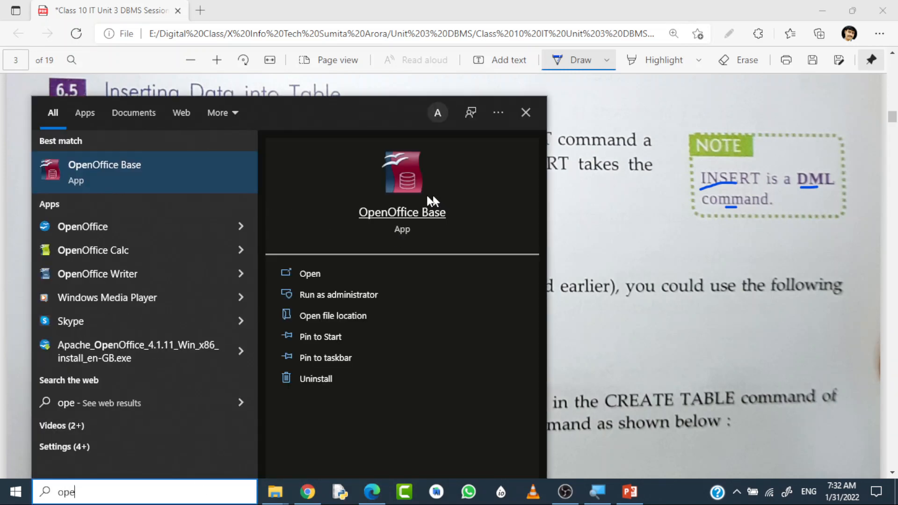
pyautogui.click(421, 215)
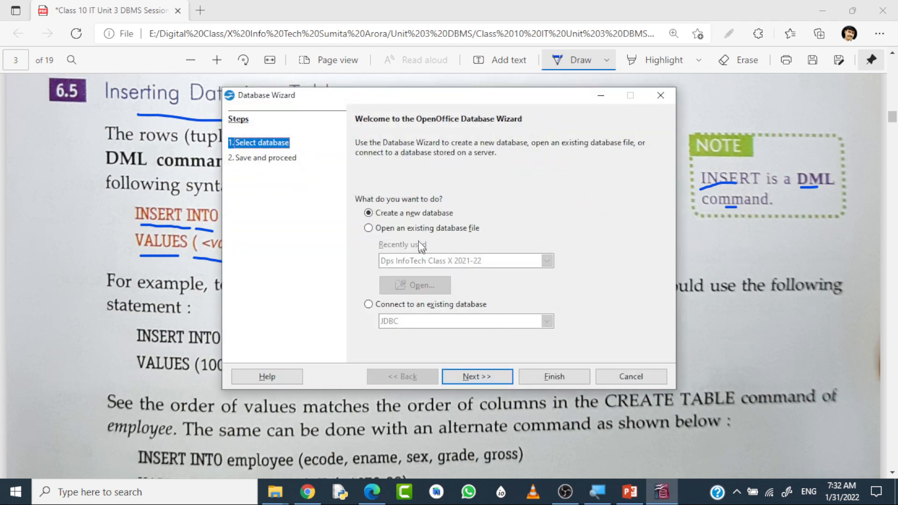
pyautogui.click(392, 228)
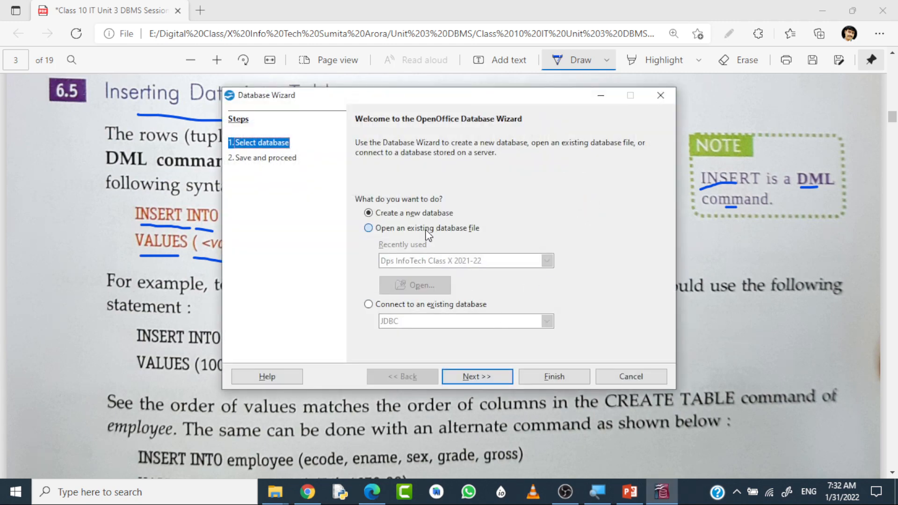
pyautogui.click(538, 373)
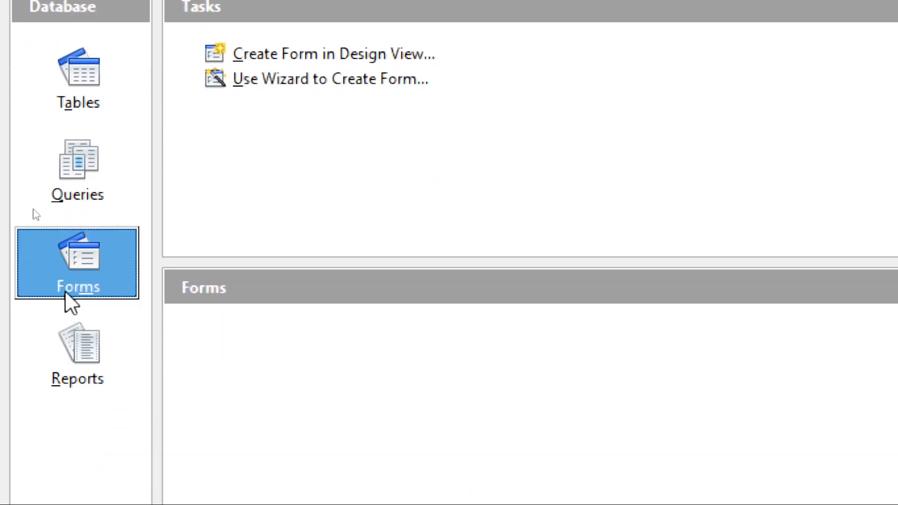
# Examine the EMPL table's field design and its stored records, closing each view
pyautogui.click(68, 87)
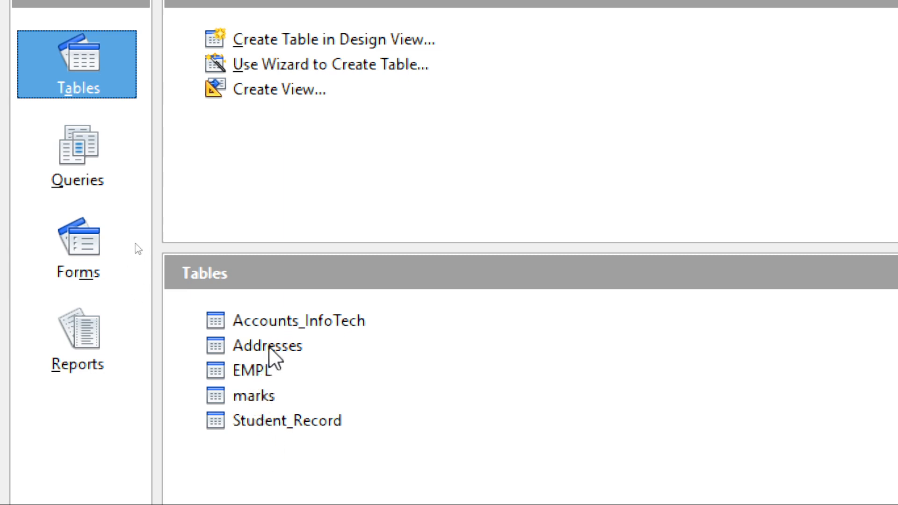
pyautogui.click(260, 370)
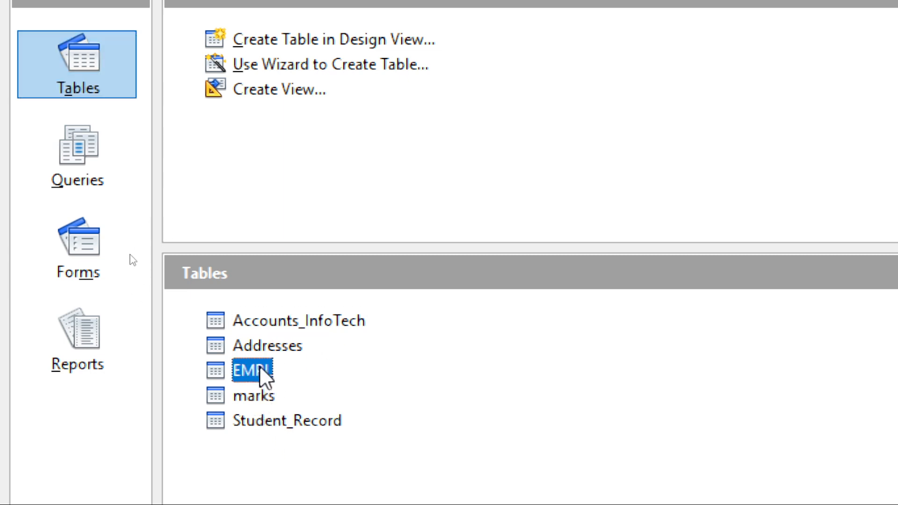
pyautogui.rightClick(261, 368)
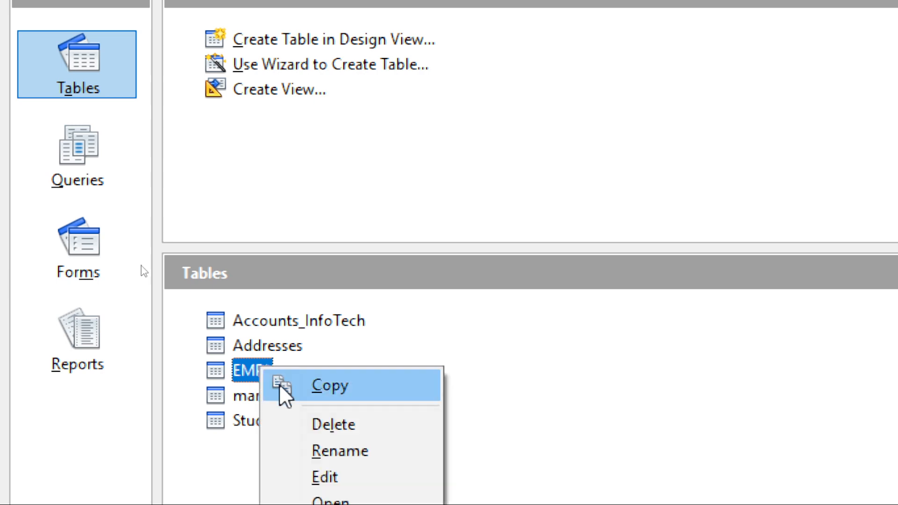
pyautogui.click(327, 474)
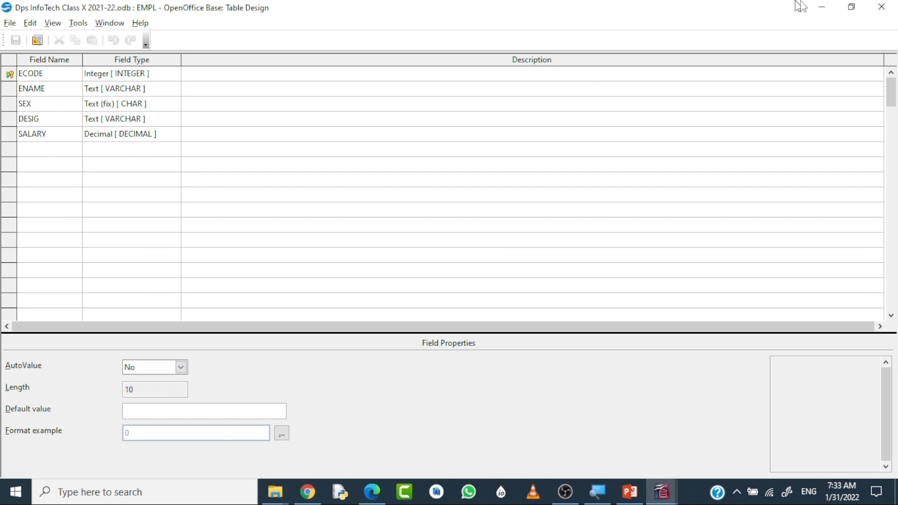
pyautogui.click(881, 7)
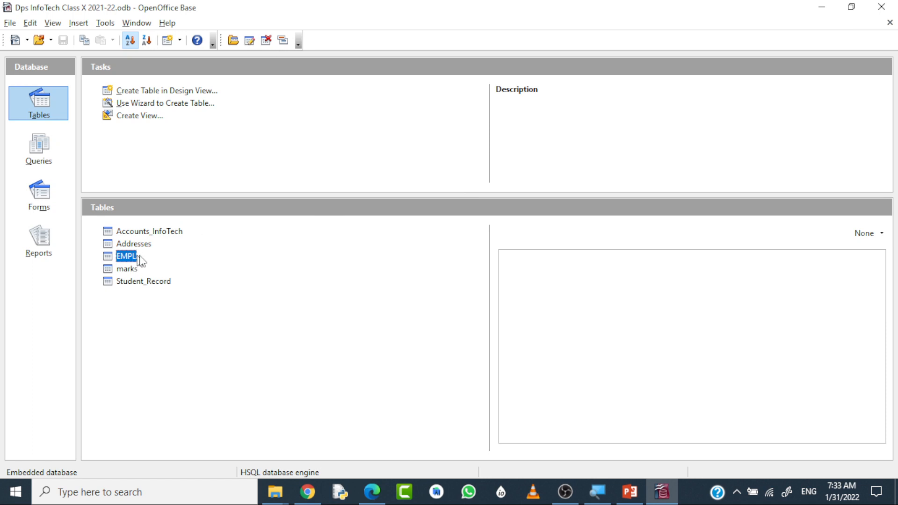
pyautogui.doubleClick(140, 258)
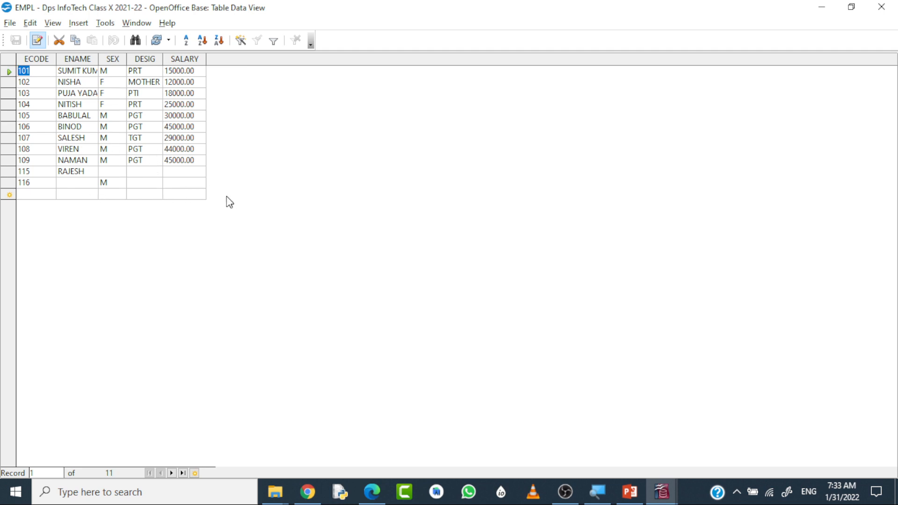
pyautogui.click(882, 7)
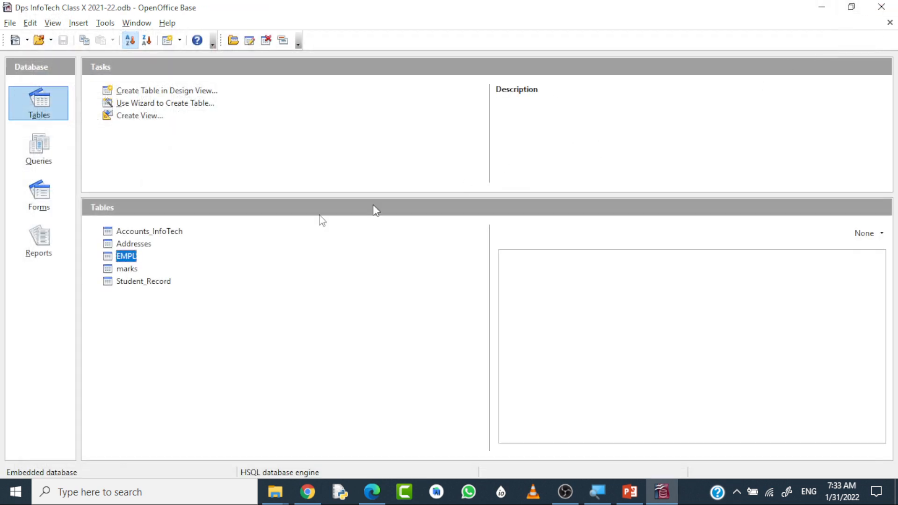
# Add a DOJ field of type Date with the description Date of Joining to the EMPL table design, save it and close
pyautogui.rightClick(130, 256)
pyautogui.click(168, 313)
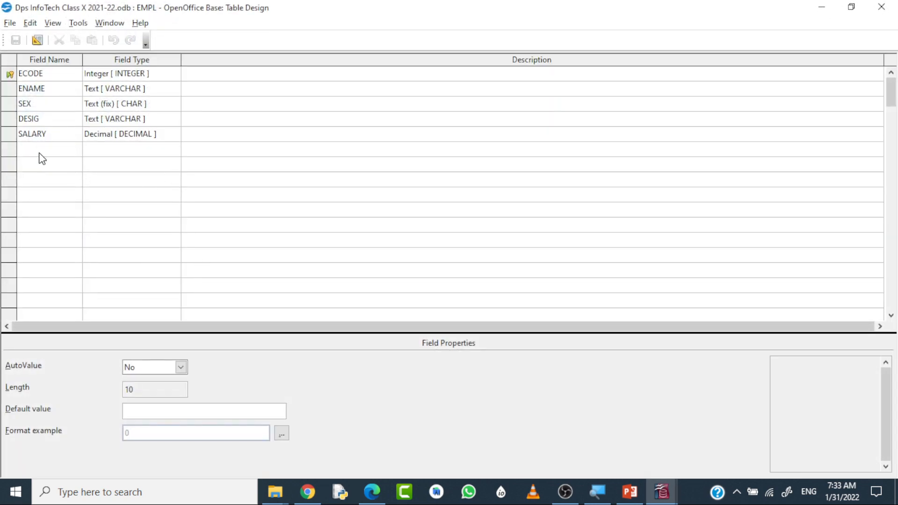
pyautogui.click(46, 149)
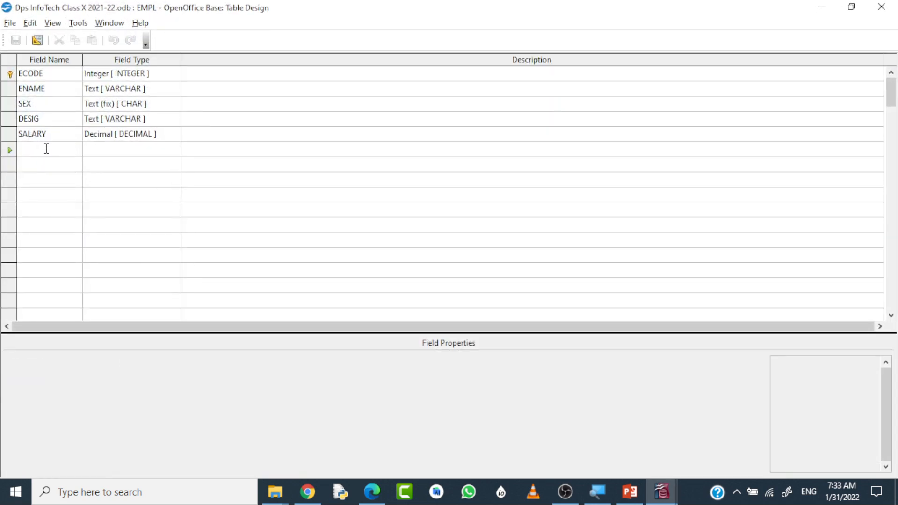
pyautogui.write('DOJ')
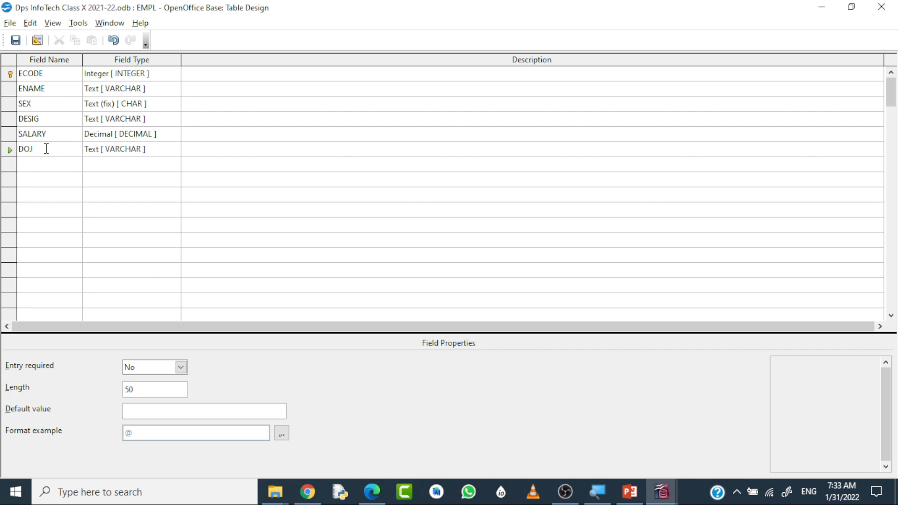
pyautogui.press('Tab')
pyautogui.press('d')
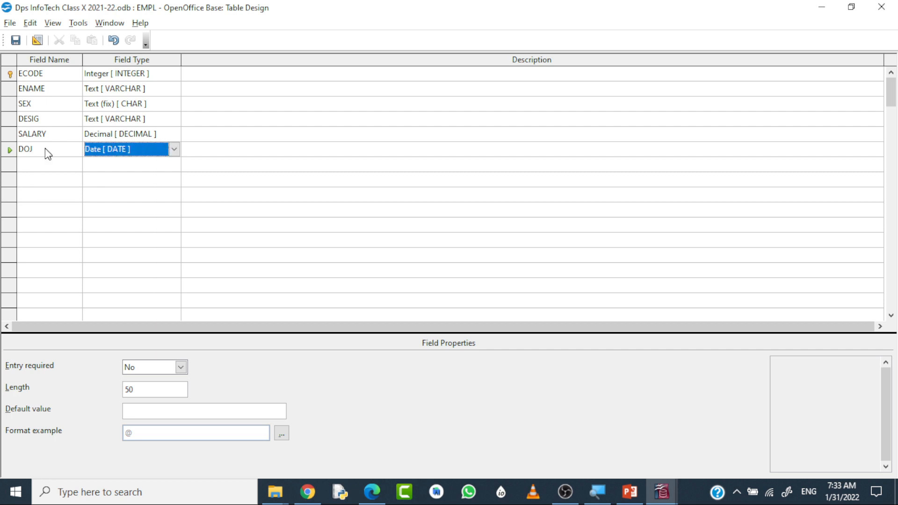
pyautogui.press('Tab')
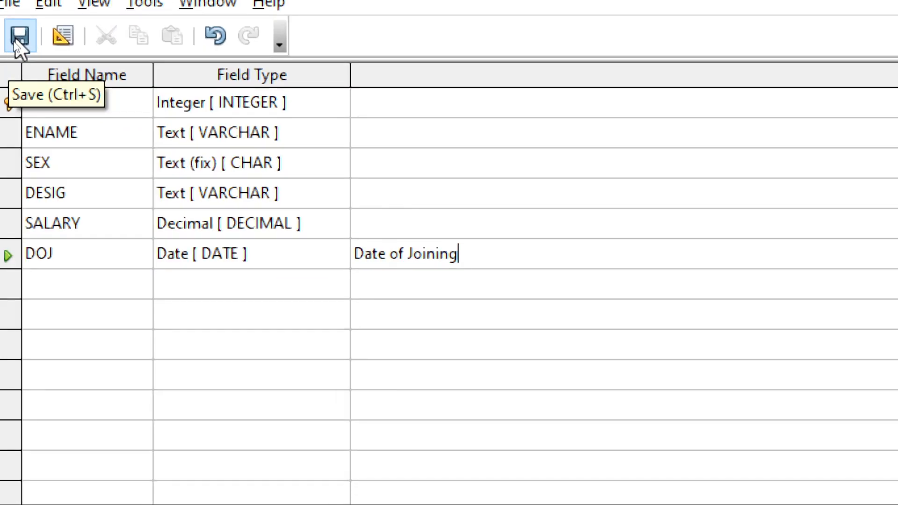
pyautogui.click(14, 43)
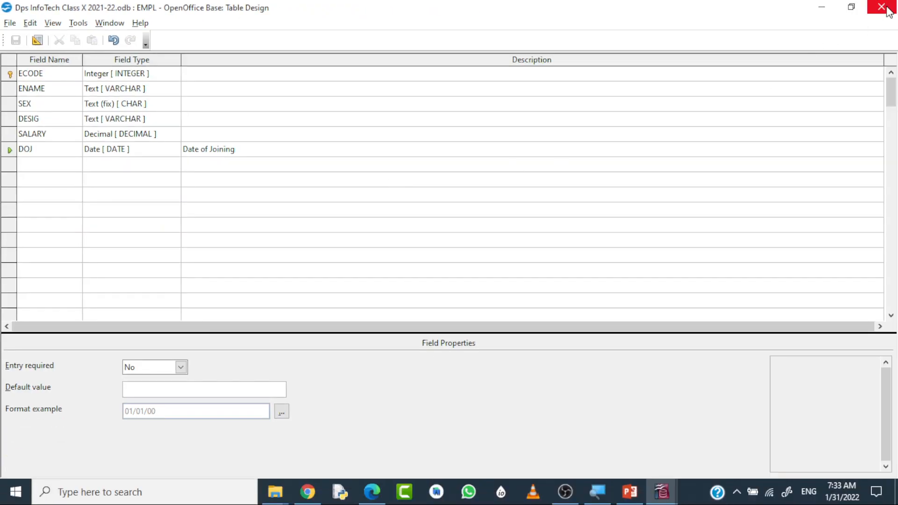
pyautogui.click(882, 7)
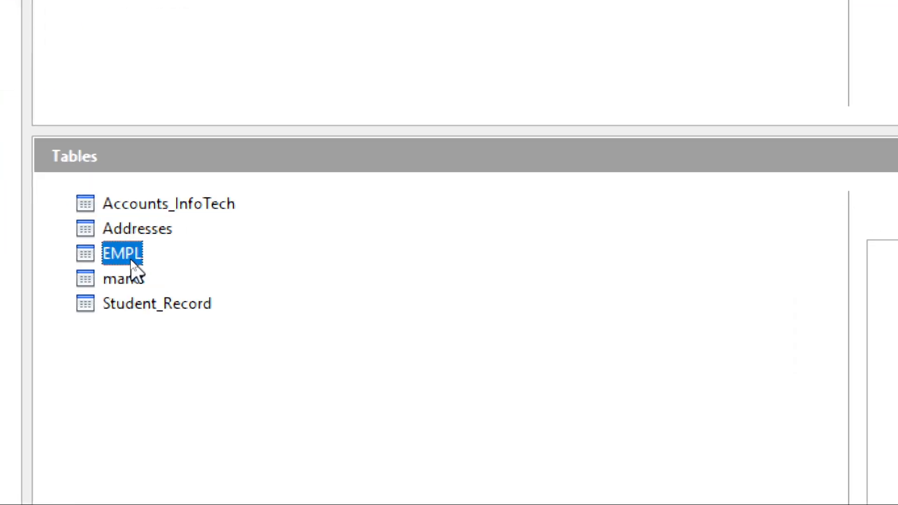
# Open the EMPL table's data and delete the record with ECODE 115
pyautogui.rightClick(131, 259)
pyautogui.click(210, 397)
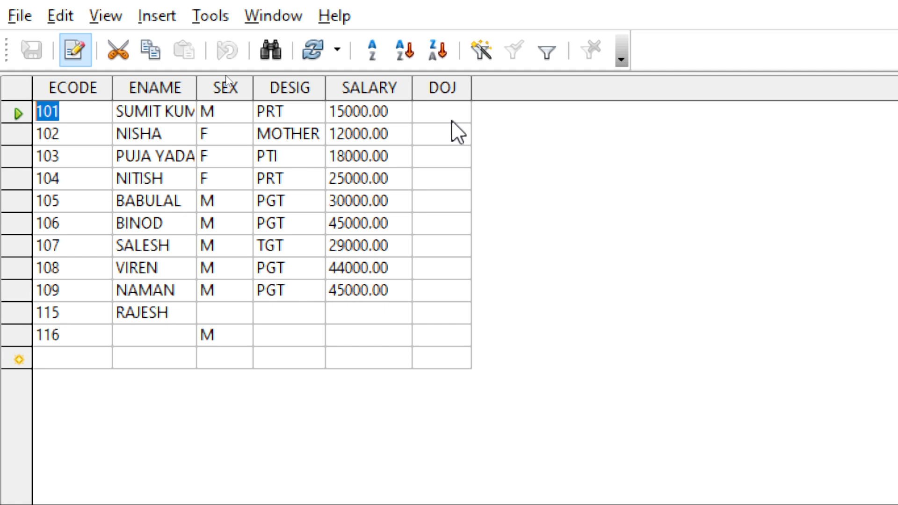
pyautogui.click(20, 335)
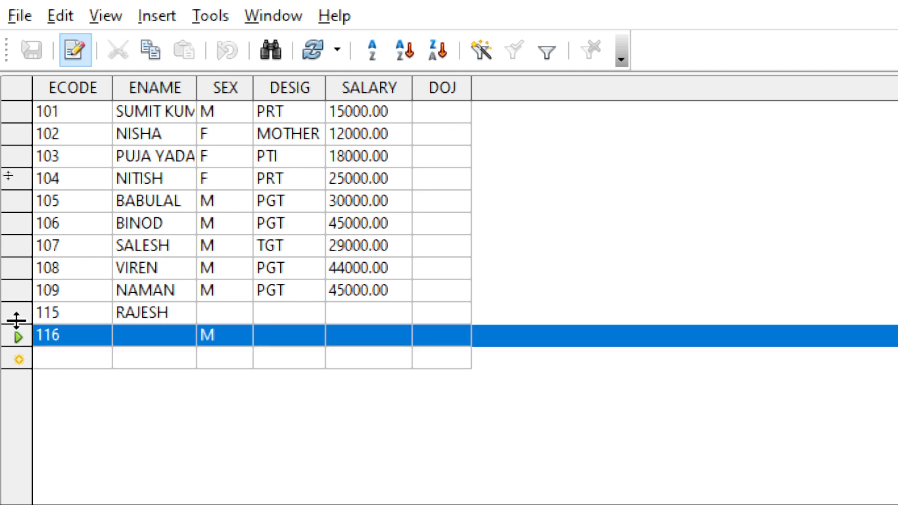
pyautogui.click(15, 315)
pyautogui.rightClick(5, 317)
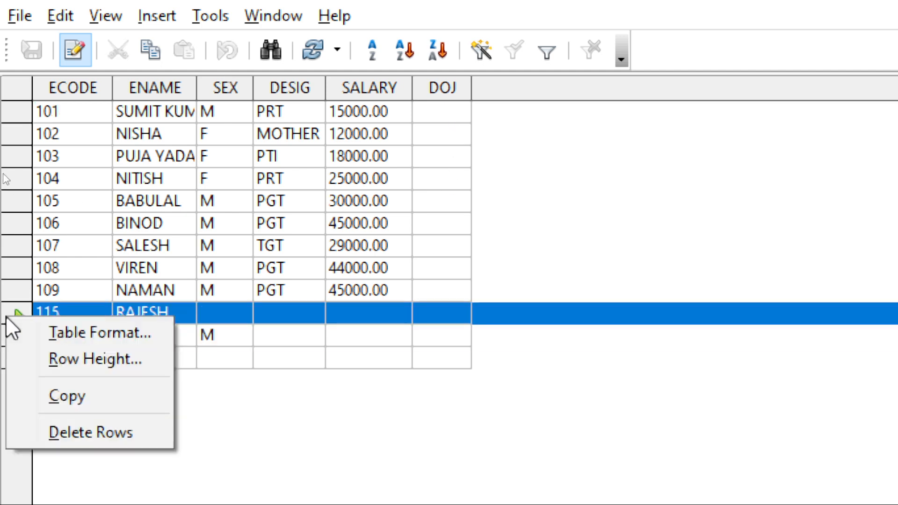
pyautogui.click(84, 433)
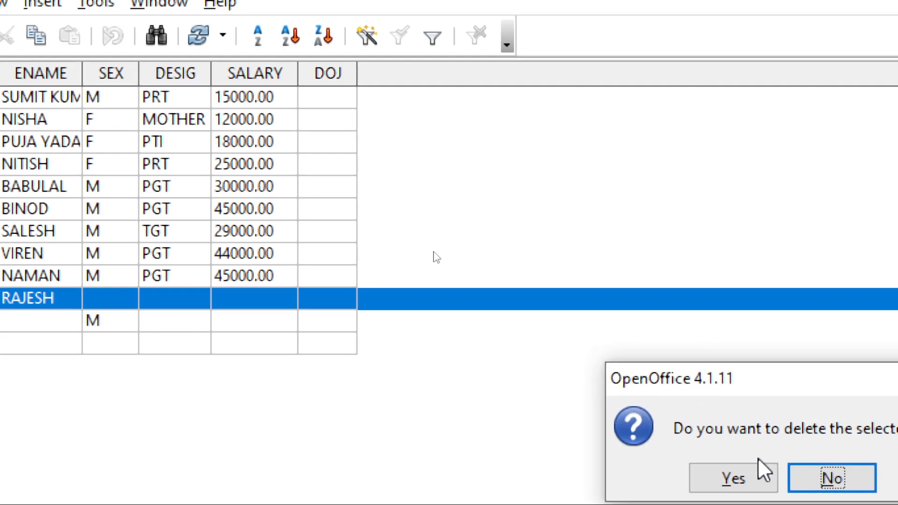
pyautogui.click(848, 492)
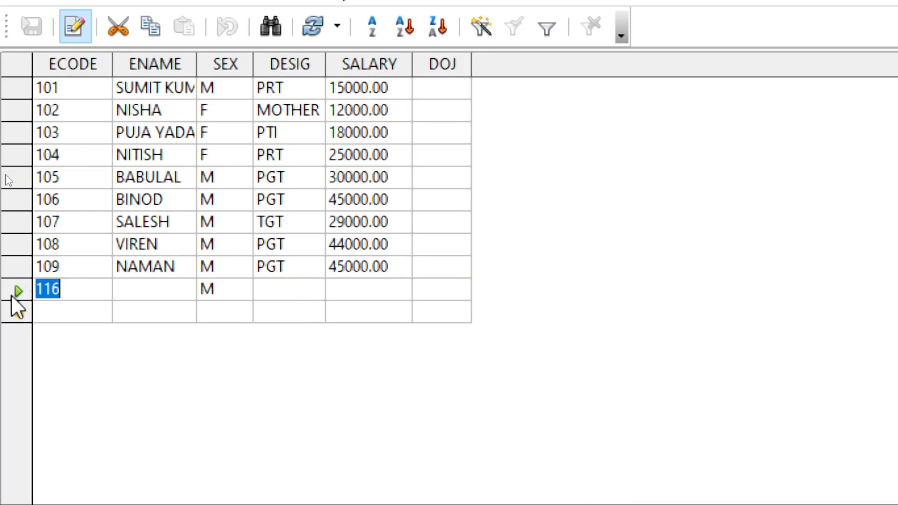
# Delete the record with ECODE 116 from the EMPL table and close the data view
pyautogui.rightClick(13, 296)
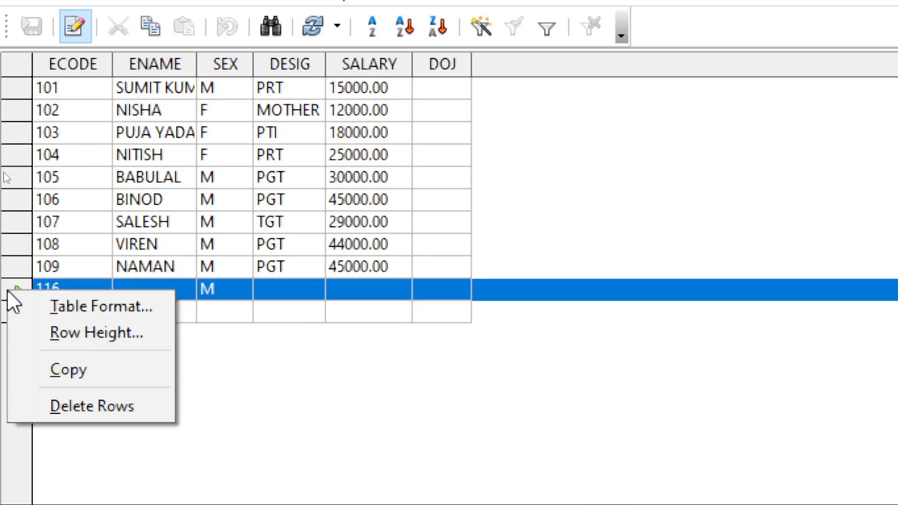
pyautogui.click(84, 414)
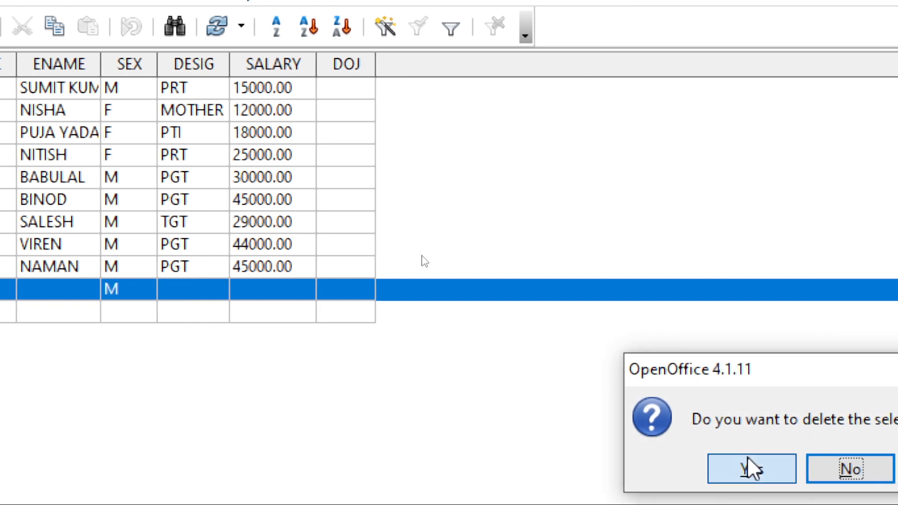
pyautogui.click(750, 468)
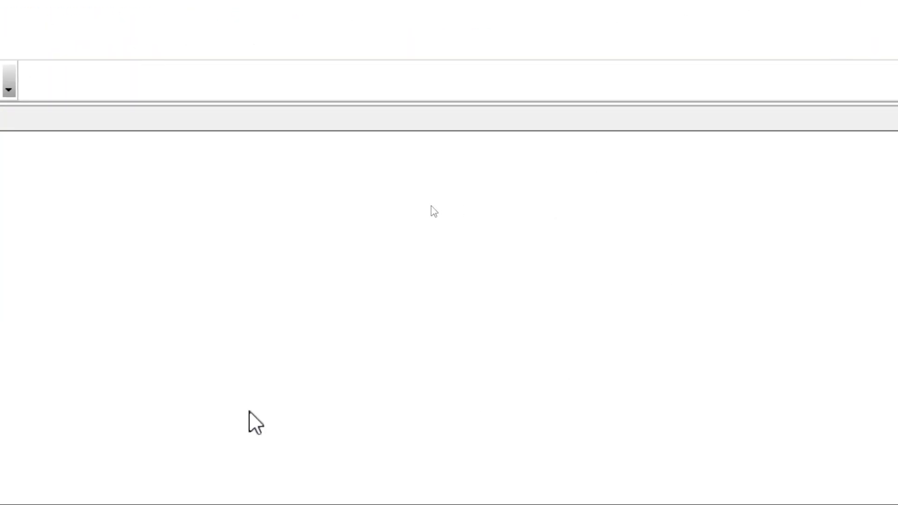
pyautogui.click(879, 7)
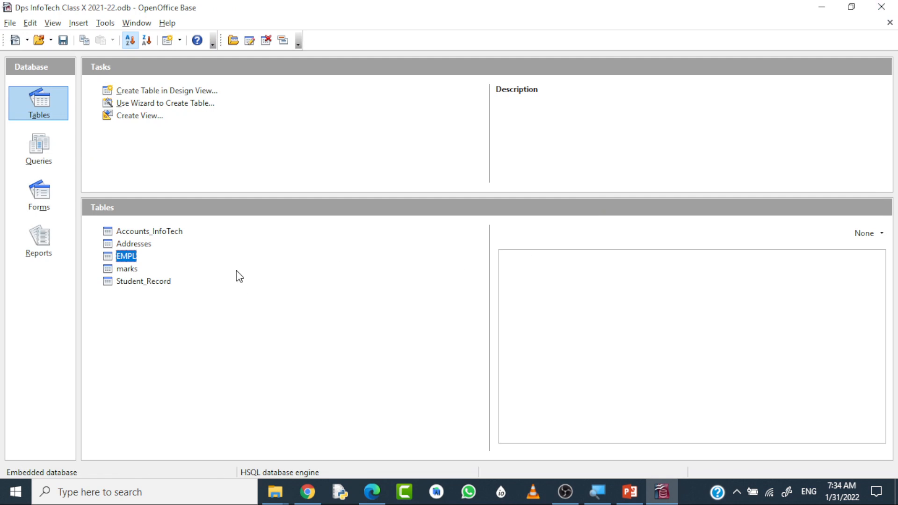
# Open the Execute SQL Statement window to look at its command area, and close it
pyautogui.click(105, 24)
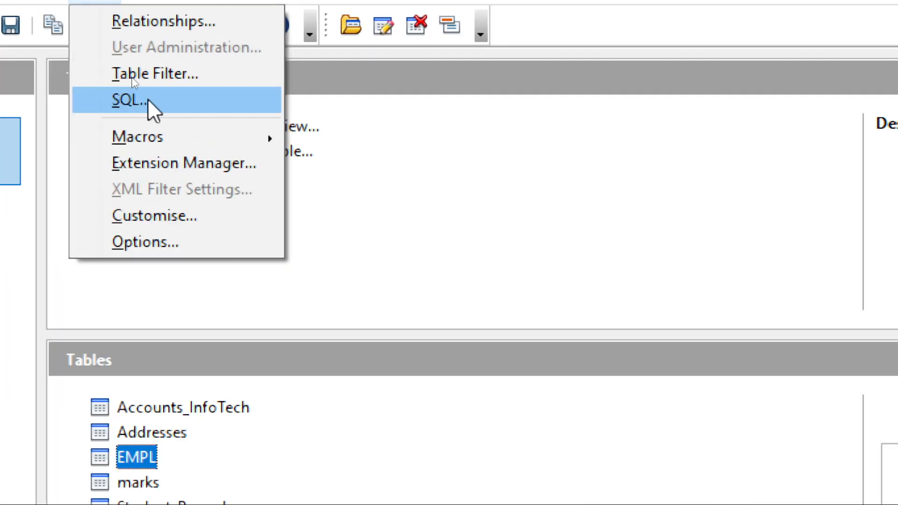
pyautogui.click(149, 101)
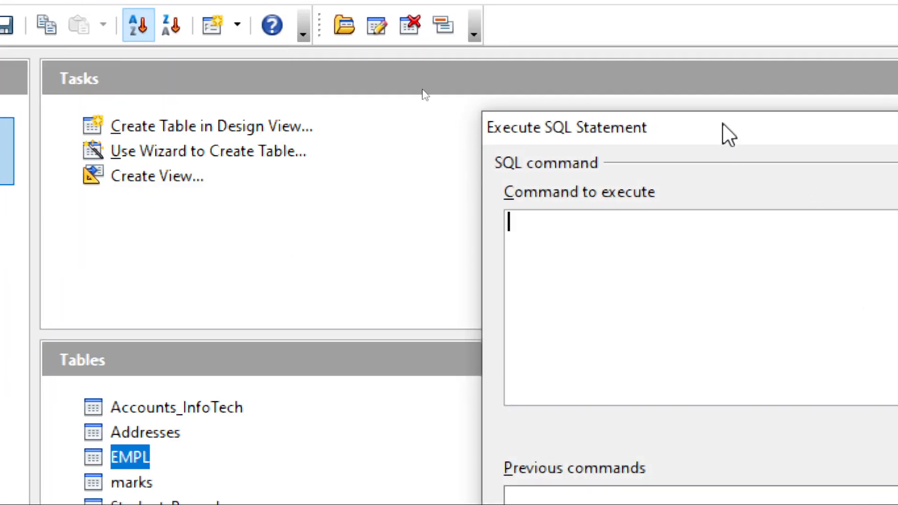
pyautogui.moveTo(729, 125); pyautogui.dragTo(477, 42)
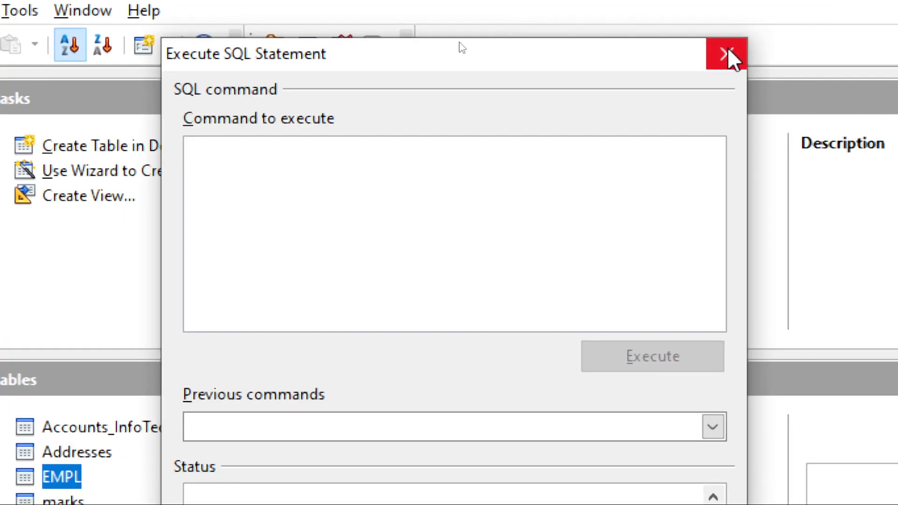
pyautogui.click(728, 54)
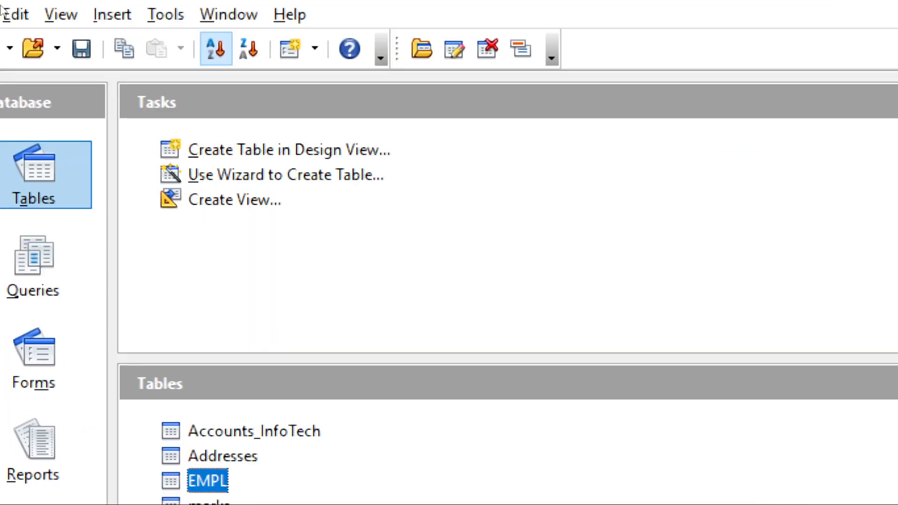
# Refresh the database's list of tables
pyautogui.click(105, 48)
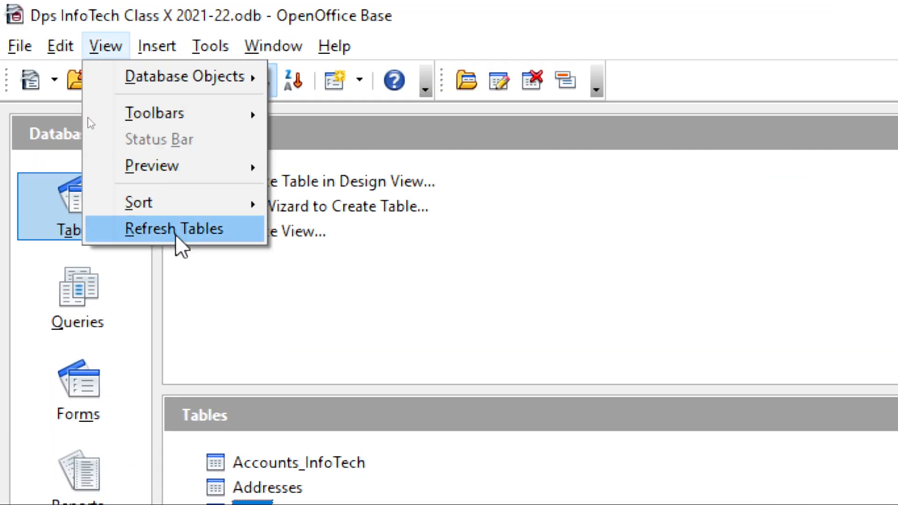
pyautogui.click(187, 229)
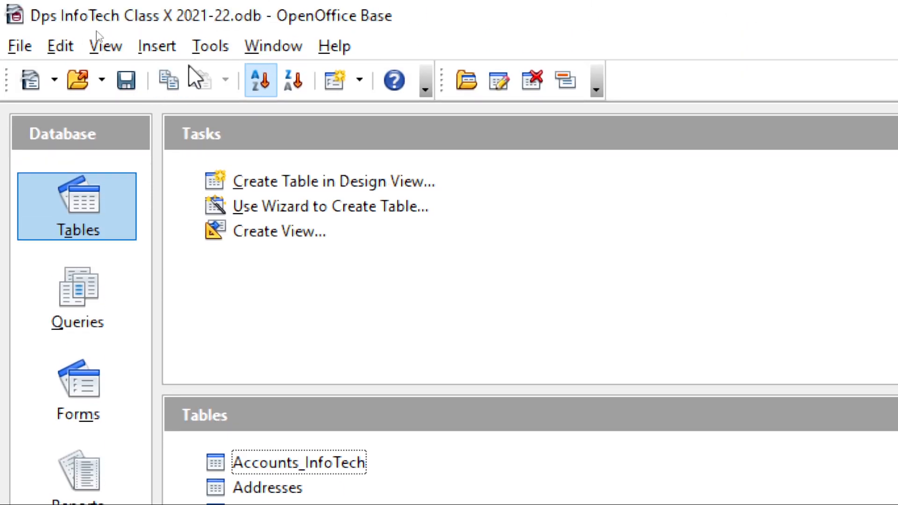
pyautogui.click(213, 47)
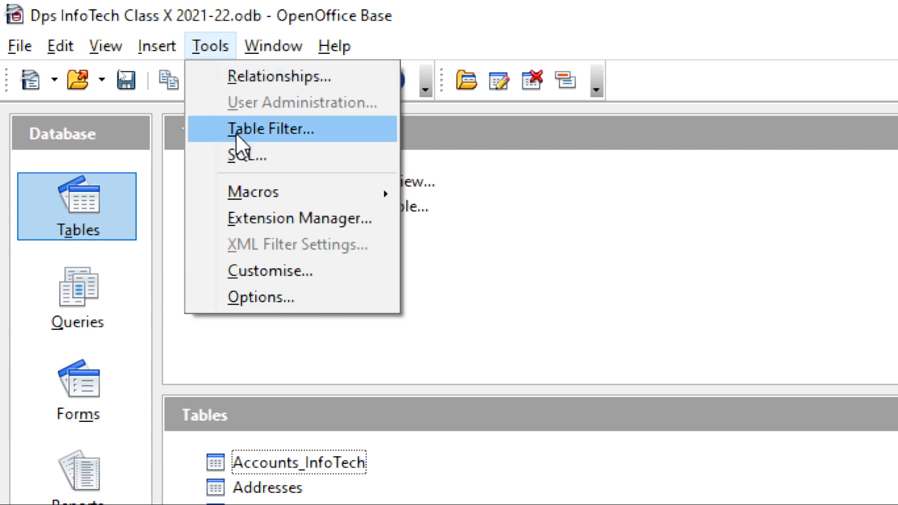
pyautogui.click(249, 157)
pyautogui.moveTo(661, 188); pyautogui.dragTo(419, 25)
pyautogui.click(309, 133)
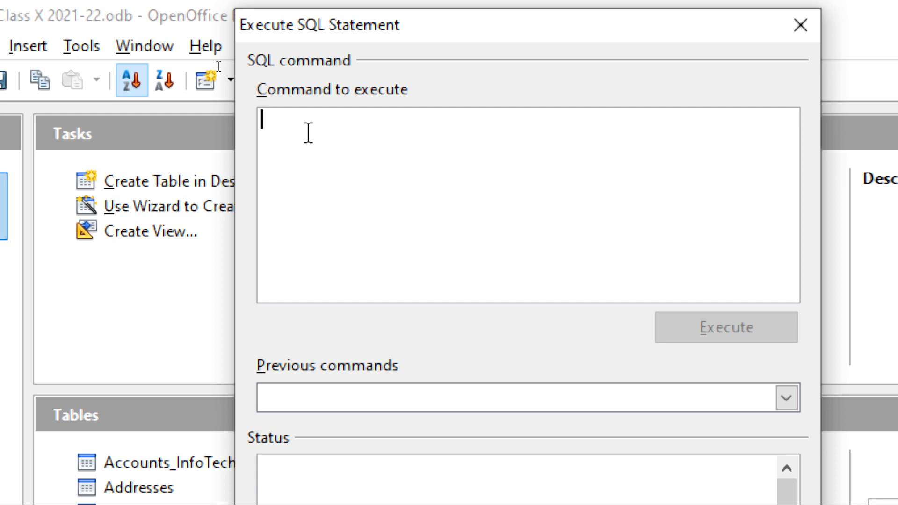
pyautogui.write('in')
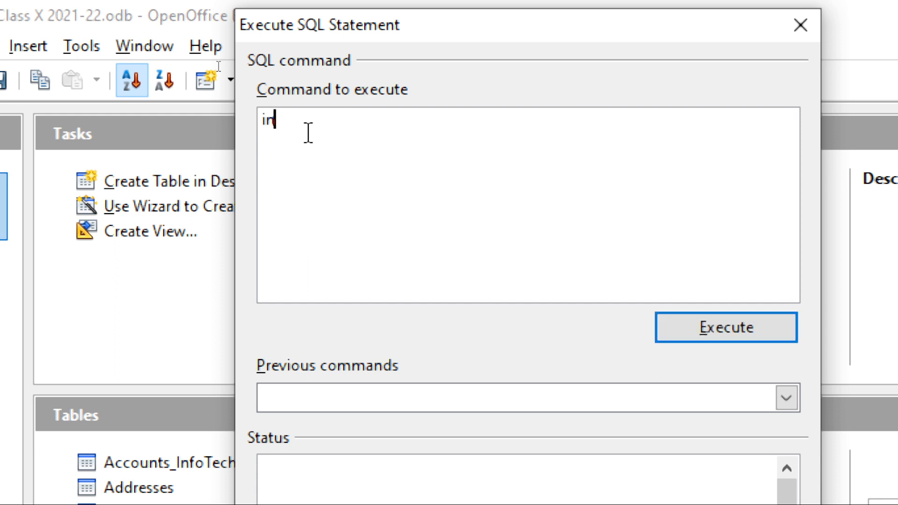
pyautogui.press('BackSpace')
pyautogui.press('BackSpace')
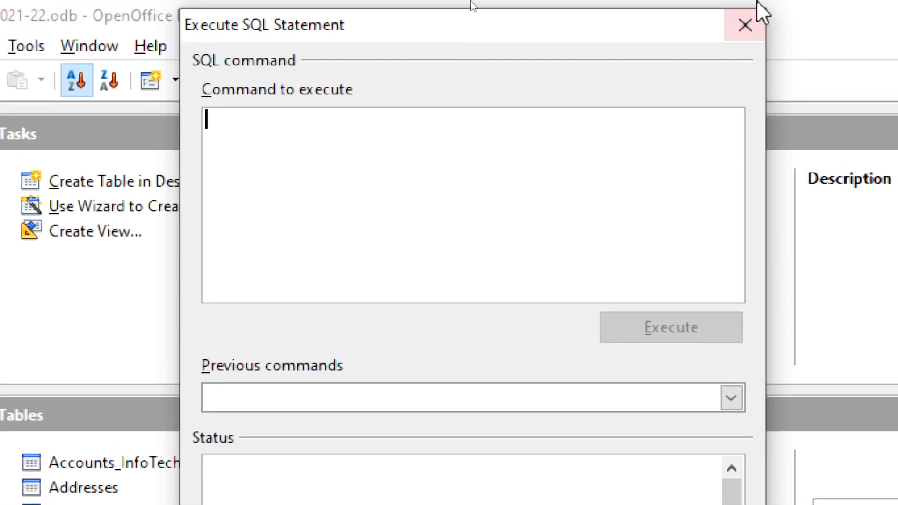
pyautogui.click(753, 30)
# Open the EMPL table's design to review its field names, types and order, and close it
pyautogui.click(66, 466)
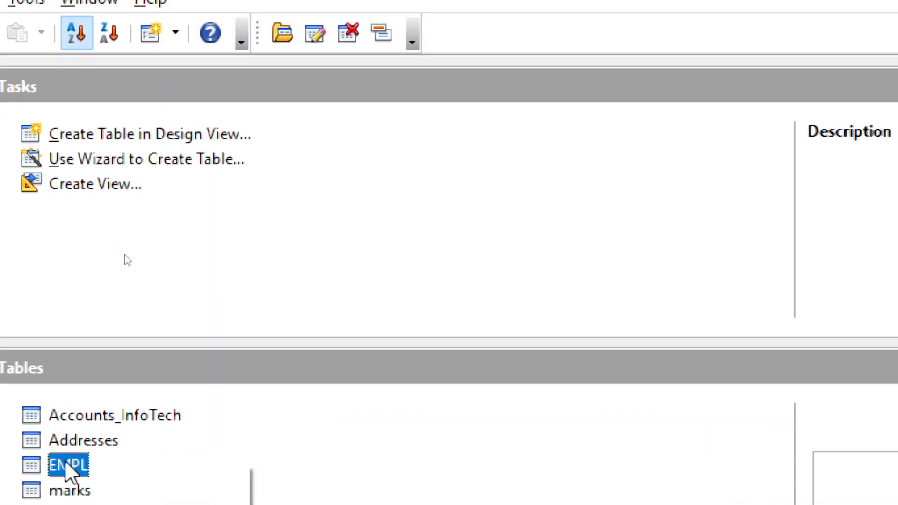
pyautogui.rightClick(66, 463)
pyautogui.click(143, 479)
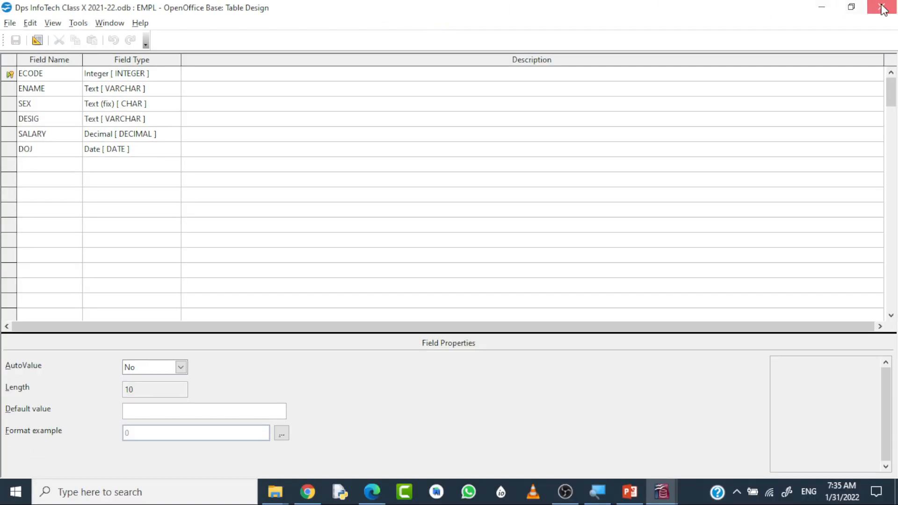
pyautogui.click(881, 7)
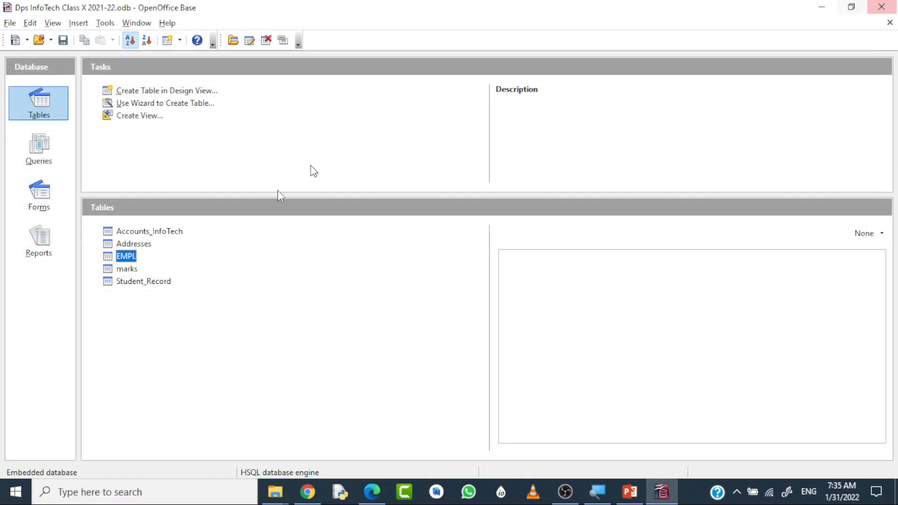
# Open the Execute SQL Statement window and begin the command INSERT INTO EMPL VALUES(
pyautogui.click(105, 23)
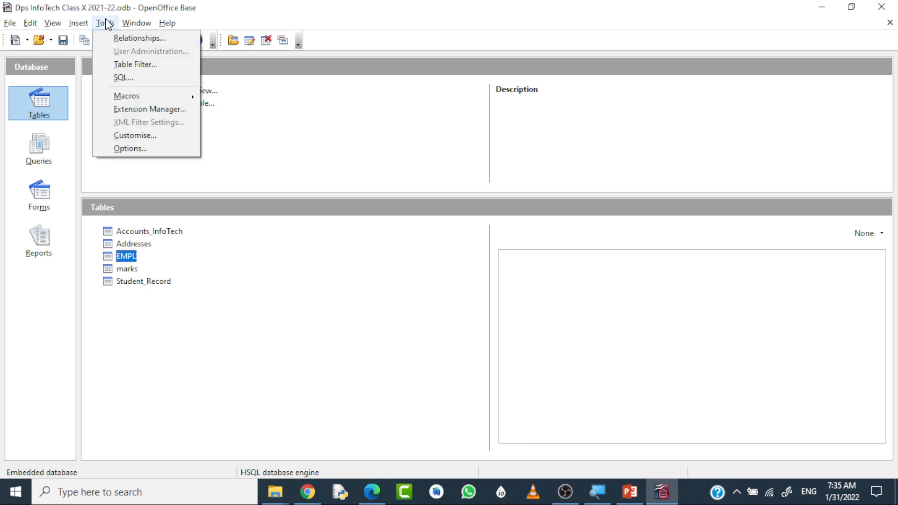
pyautogui.click(135, 78)
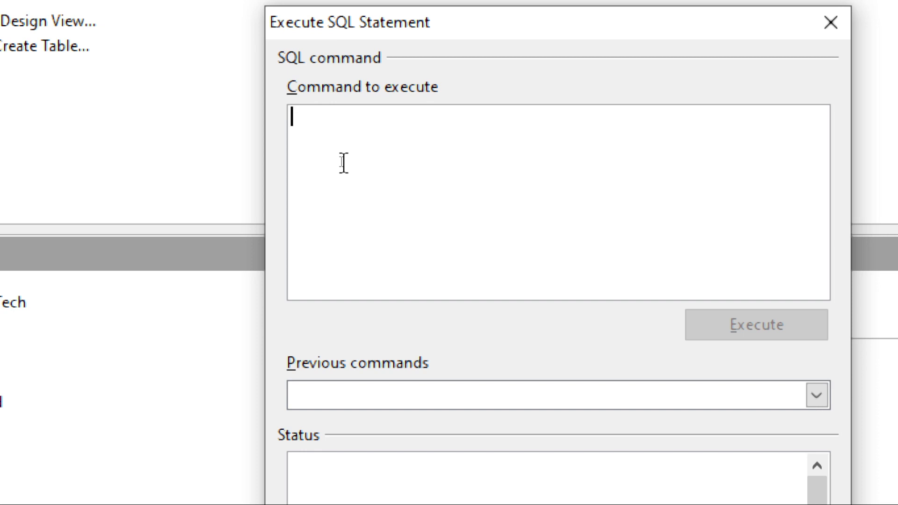
pyautogui.write('inse')
pyautogui.press('BackSpace')
pyautogui.press('BackSpace')
pyautogui.press('BackSpace')
pyautogui.press('BackSpace')
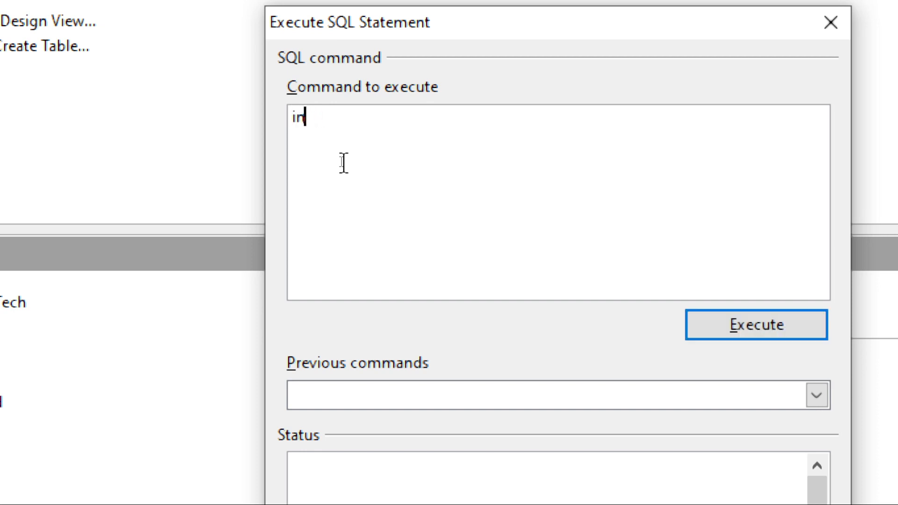
pyautogui.write('INMSER')
pyautogui.press('BackSpace')
pyautogui.press('BackSpace')
pyautogui.press('BackSpace')
pyautogui.press('BackSpace')
pyautogui.write('SERT INTO EMP')
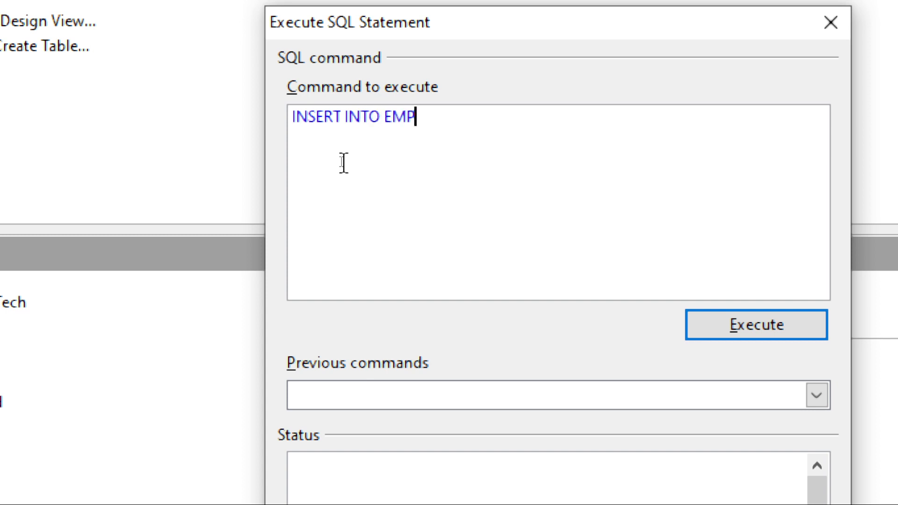
pyautogui.write('L VALUES')
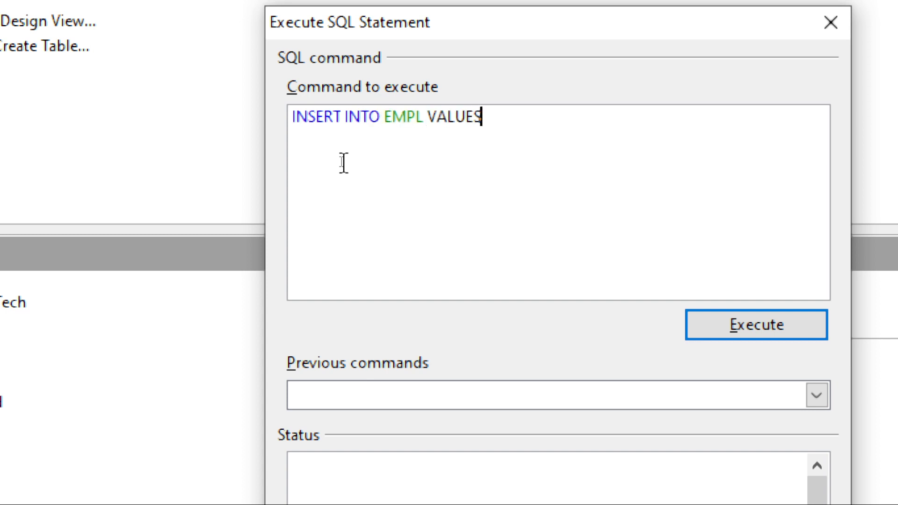
pyautogui.write('(')
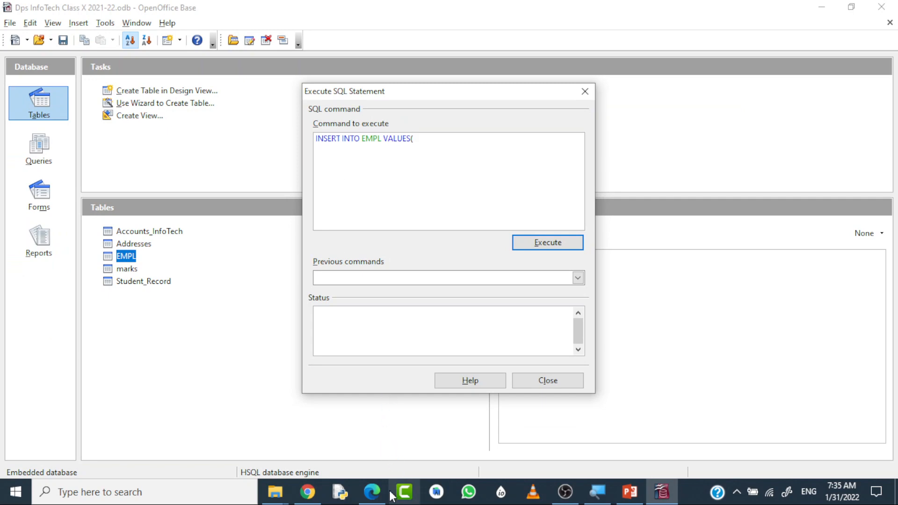
# Switch to the lesson PDF in Edge and mark the two example INSERT statements, with and without a column list, with pen strokes
pyautogui.click(370, 492)
pyautogui.scroll(-5, 327, 318)
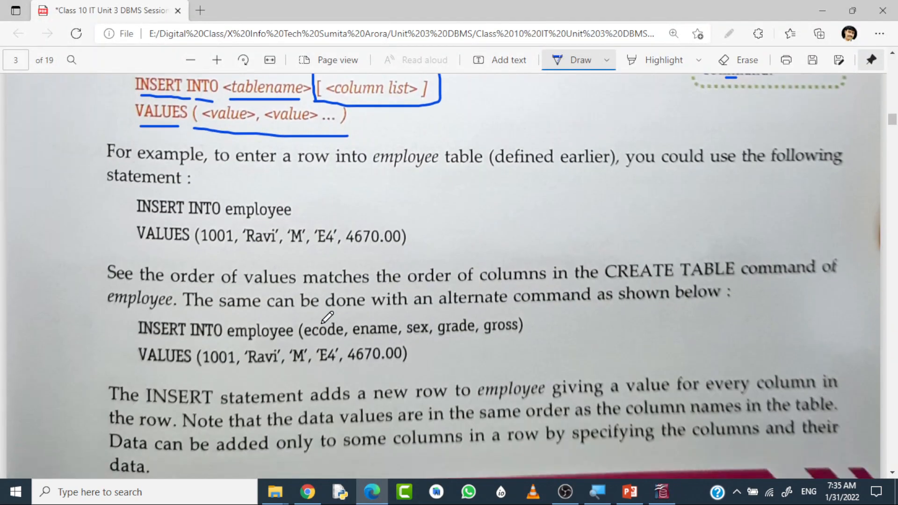
pyautogui.moveTo(160, 190); pyautogui.dragTo(427, 193)
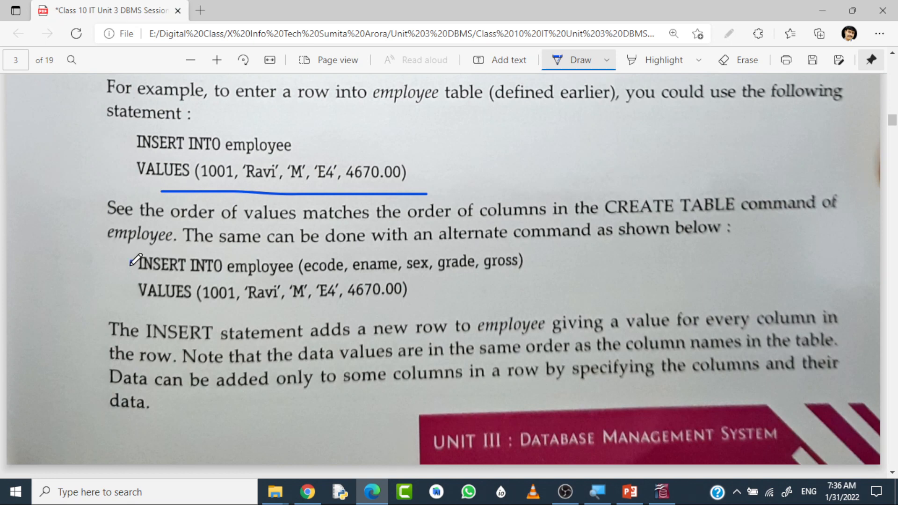
pyautogui.moveTo(131, 265); pyautogui.dragTo(138, 254)
pyautogui.moveTo(290, 281); pyautogui.dragTo(325, 279)
pyautogui.moveTo(286, 156); pyautogui.dragTo(329, 155)
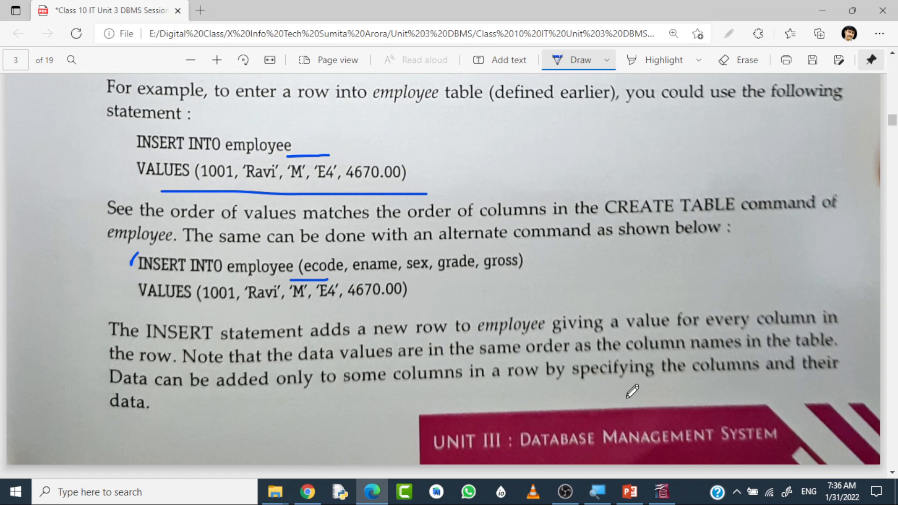
# Switch back to OpenOffice Base, continue the INSERT command with 110 and the employee's name, and close the SQL window without executing
pyautogui.click(662, 491)
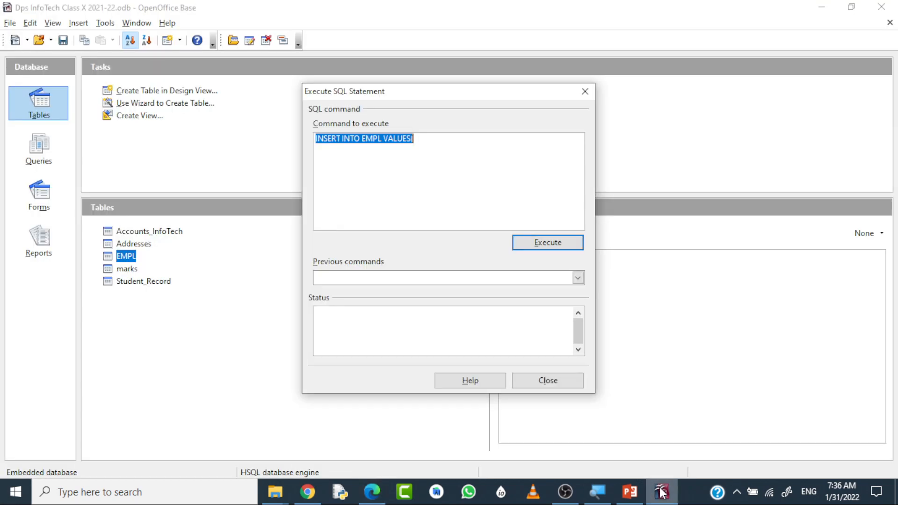
pyautogui.click(434, 139)
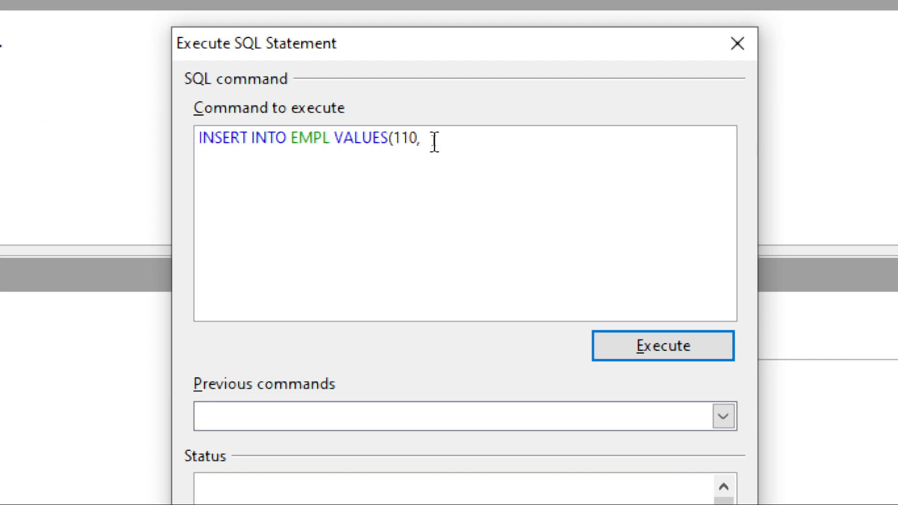
pyautogui.write("110, 'REKHA'")
pyautogui.write(',')
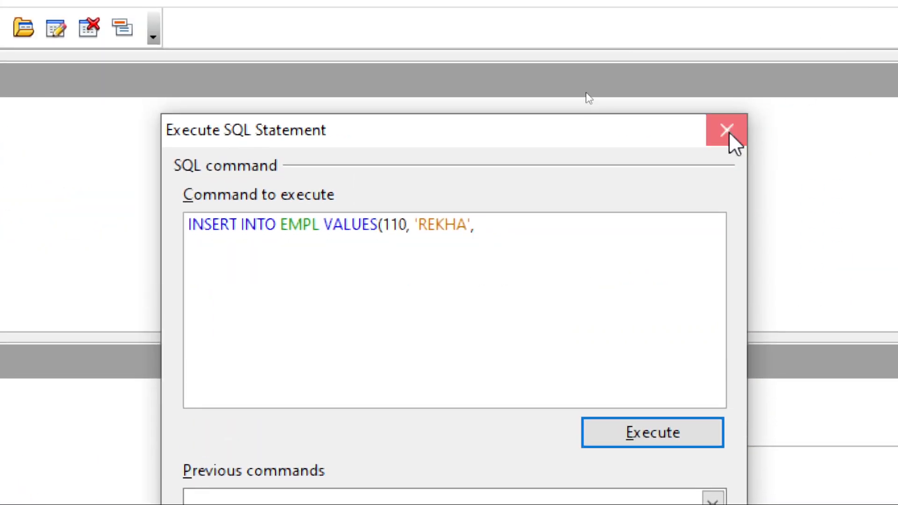
pyautogui.click(896, 183)
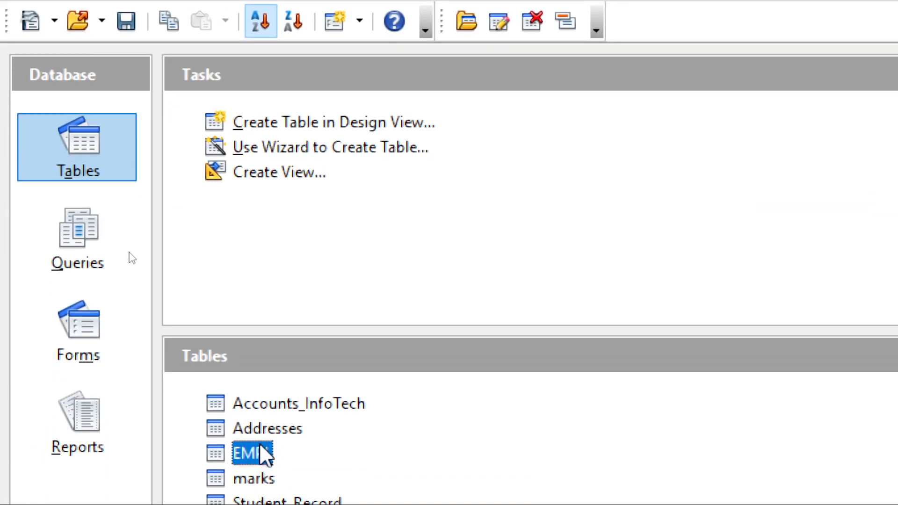
# Check the order of the fields in the EMPL table's design and close the design view
pyautogui.rightClick(254, 470)
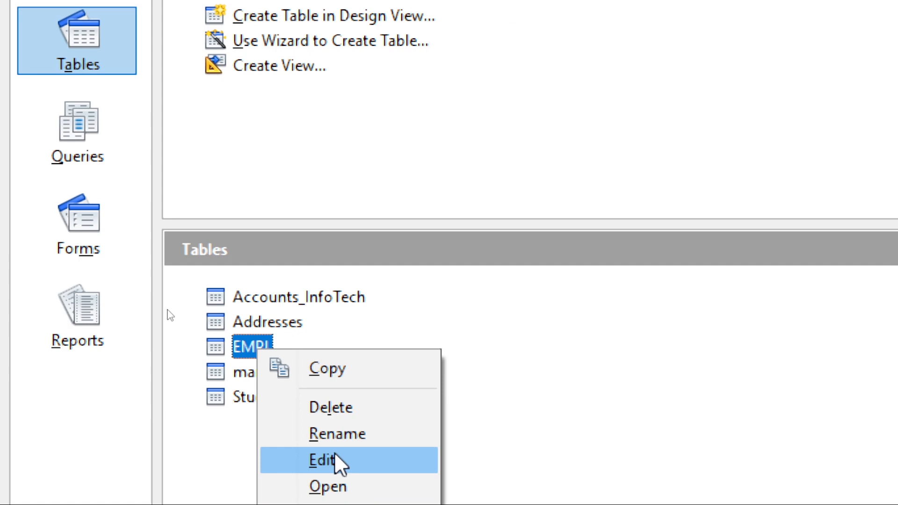
pyautogui.click(335, 461)
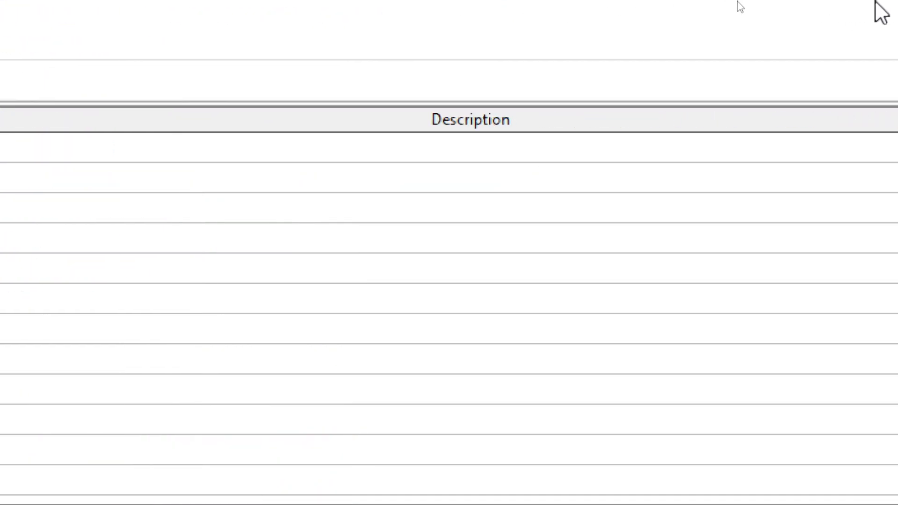
pyautogui.click(866, 12)
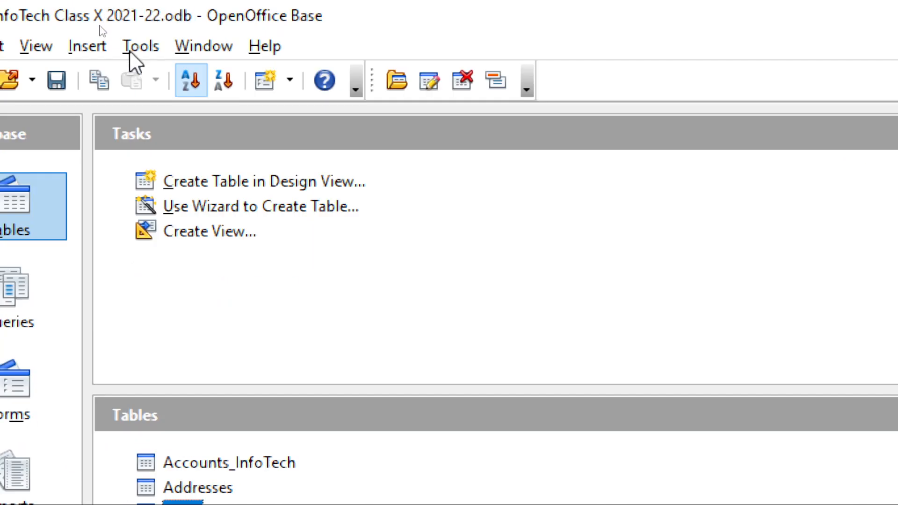
# Reopen the Execute SQL Statement window and begin the command INSERT INTO EMPL VALUES (
pyautogui.click(136, 47)
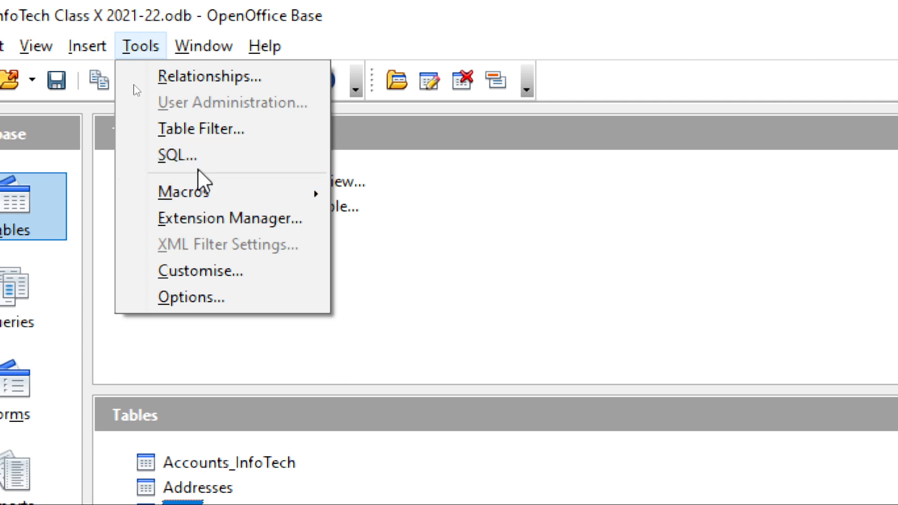
pyautogui.click(189, 156)
pyautogui.moveTo(709, 199); pyautogui.dragTo(449, 15)
pyautogui.write('INSERT INTO ')
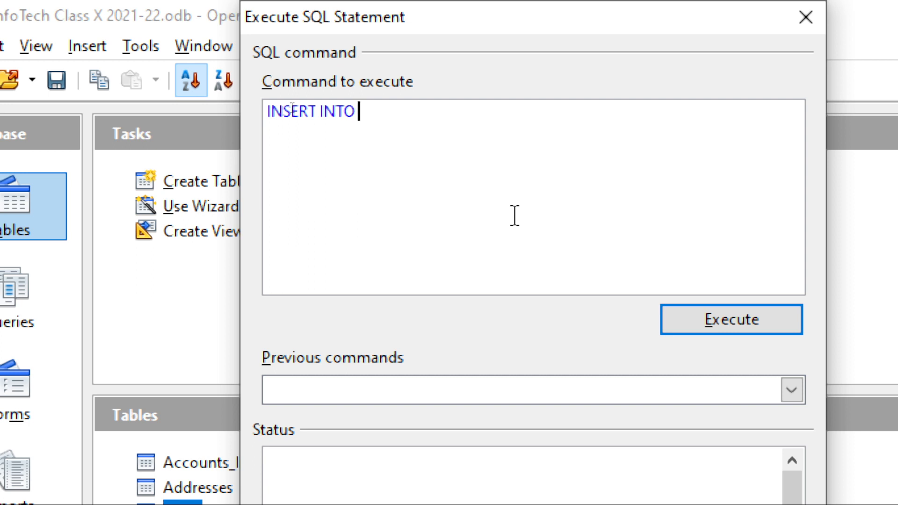
pyautogui.write('EMPL VALUE')
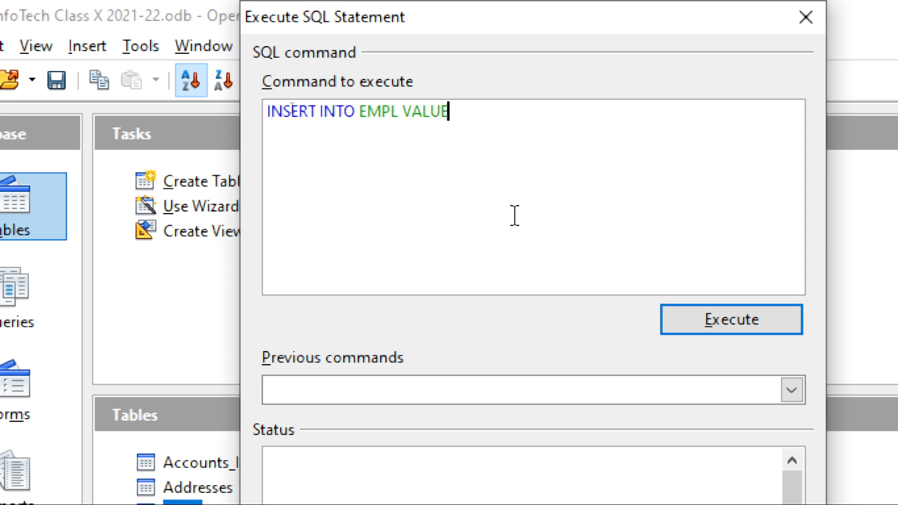
pyautogui.write('S (')
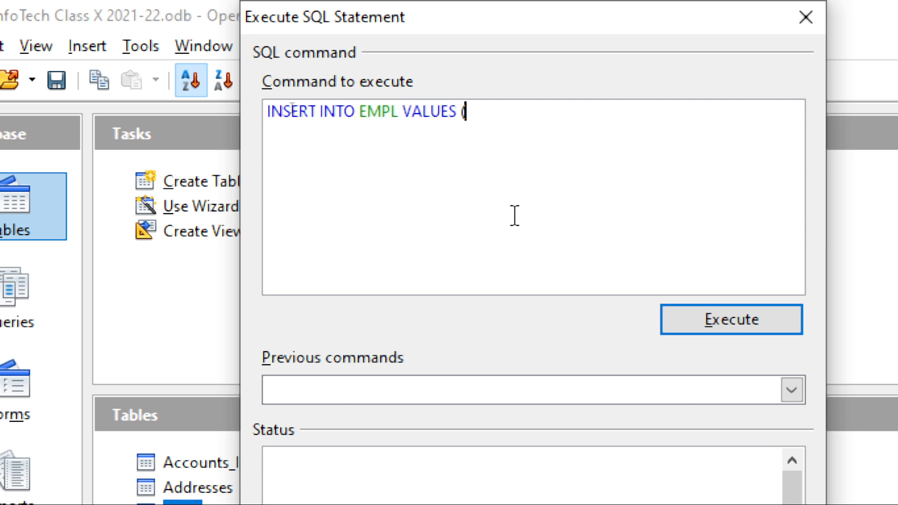
# Enter 110 and the employee's quoted name as the first two values of the INSERT statement
pyautogui.write('111')
pyautogui.write(',')
pyautogui.press('BackSpace')
pyautogui.press('BackSpace')
pyautogui.press('BackSpace')
pyautogui.write("0, 'REKAH")
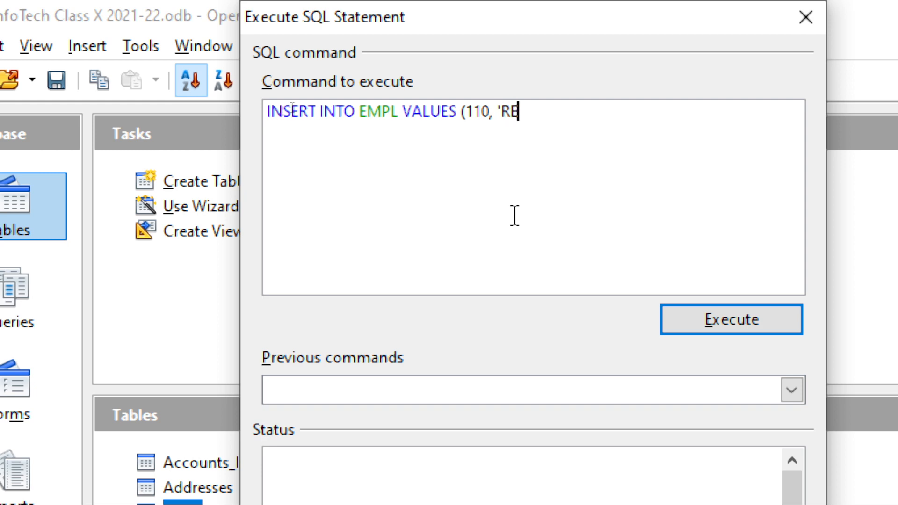
pyautogui.press('BackSpace')
pyautogui.press('BackSpace')
pyautogui.write('H')
pyautogui.write('HA')
pyautogui.write("', '")
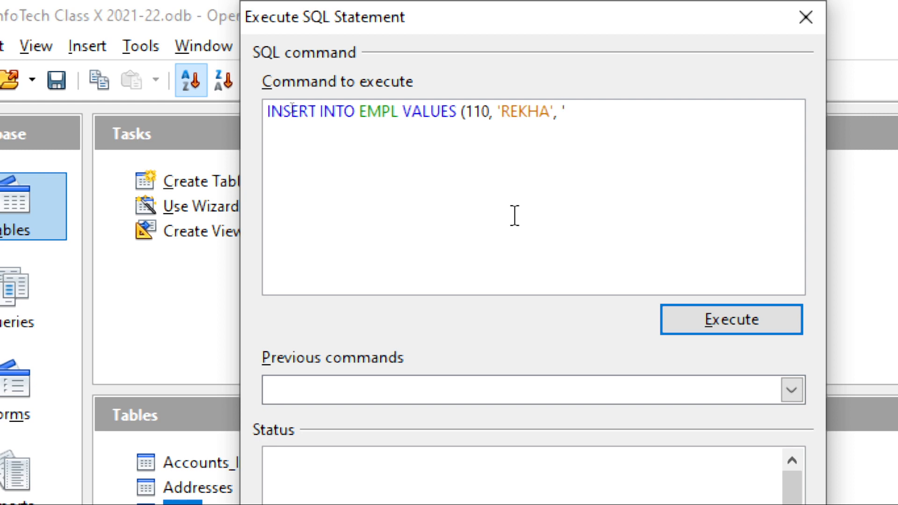
# Complete the INSERT statement with the values 'F', 'PGT' and 45600, and execute it
pyautogui.write("F', 'PGT', 45600")
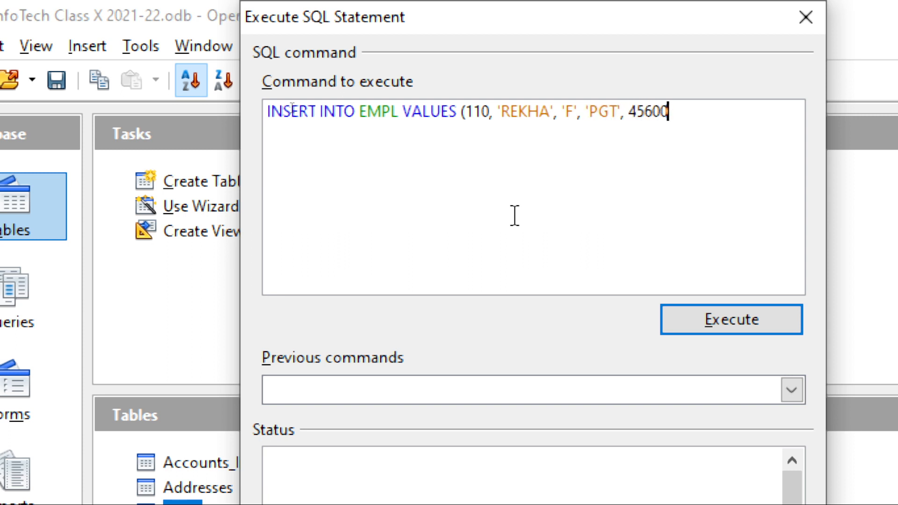
pyautogui.write(',')
pyautogui.write(');')
pyautogui.click(702, 323)
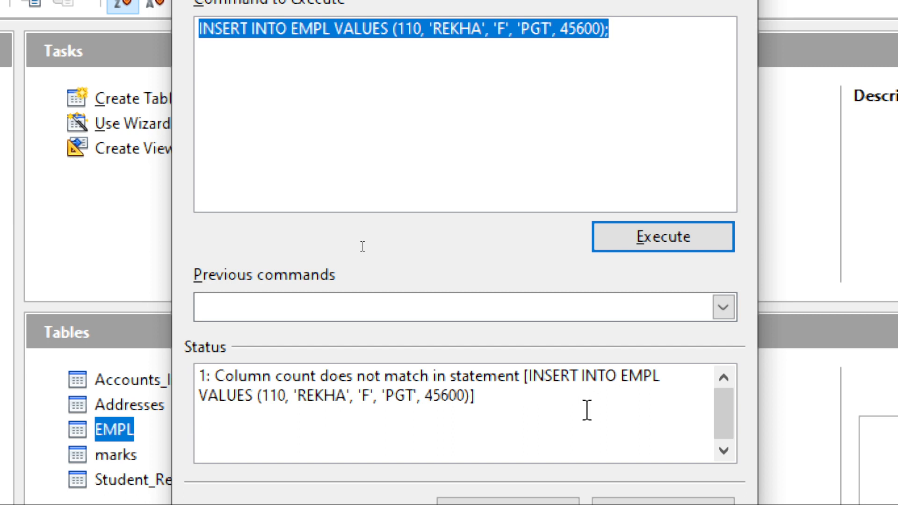
# Add '2020-12-05' as the sixth value of the INSERT statement, execute it and close the SQL window
pyautogui.click(634, 29)
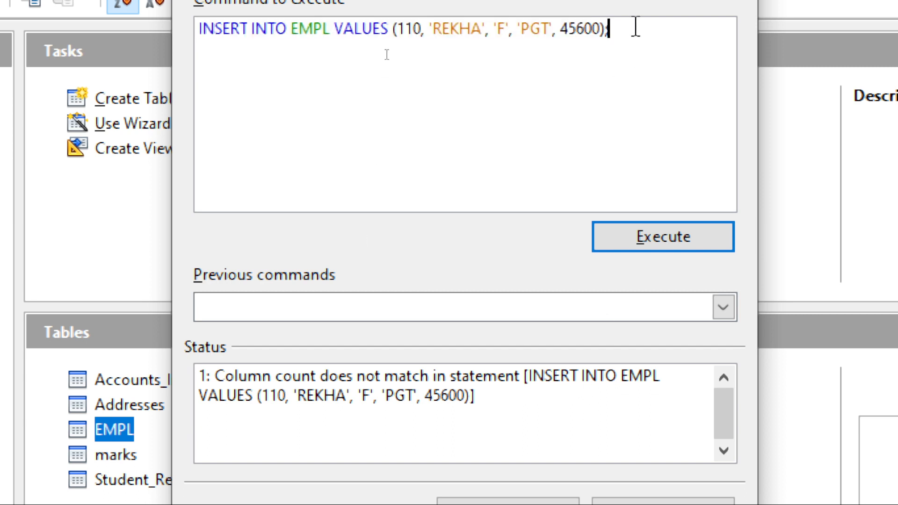
pyautogui.click(601, 30)
pyautogui.write(', ')
pyautogui.write('1')
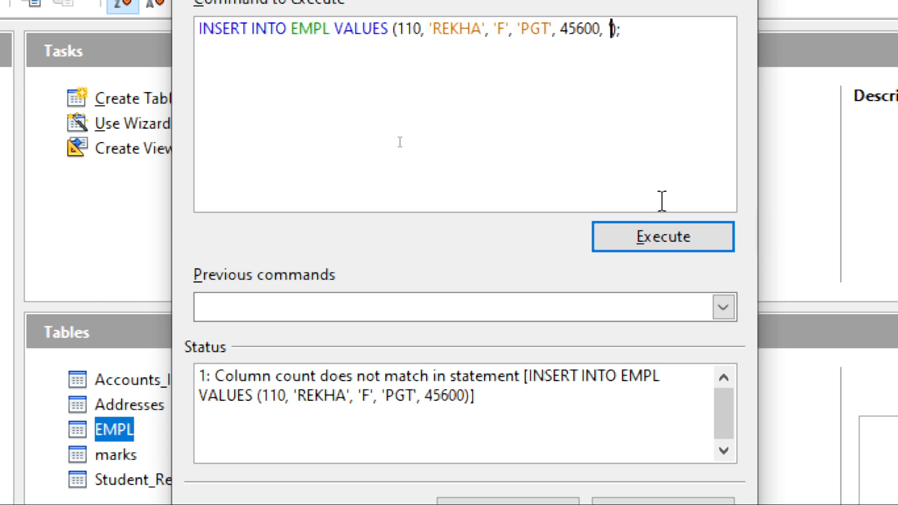
pyautogui.write("'200")
pyautogui.press('BackSpace')
pyautogui.write('2')
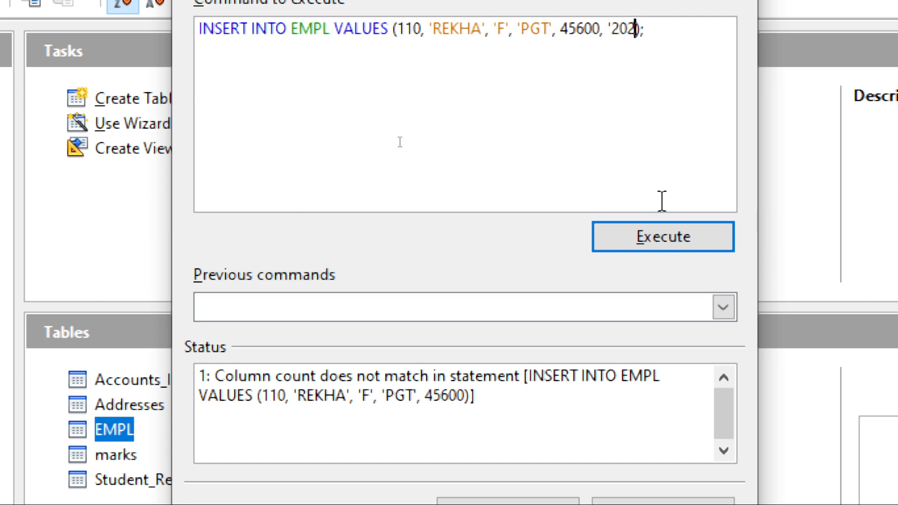
pyautogui.write("0-12-05'")
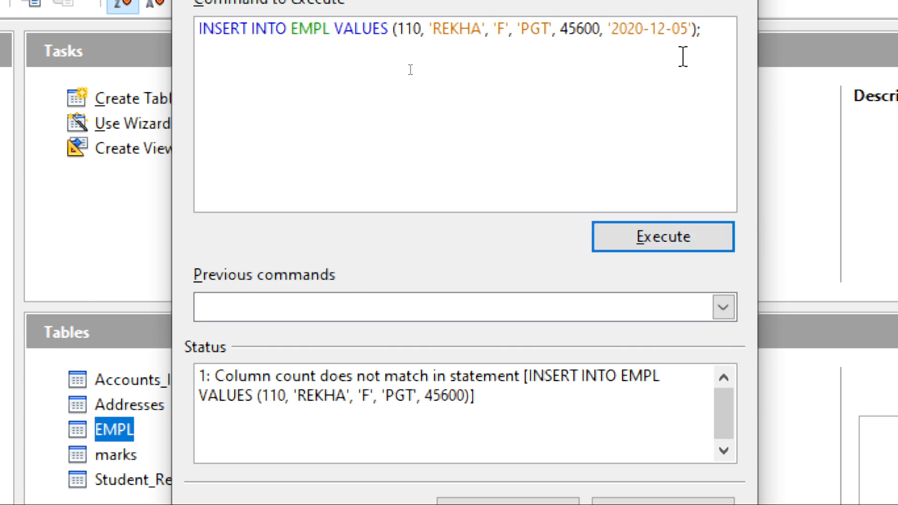
pyautogui.click(691, 236)
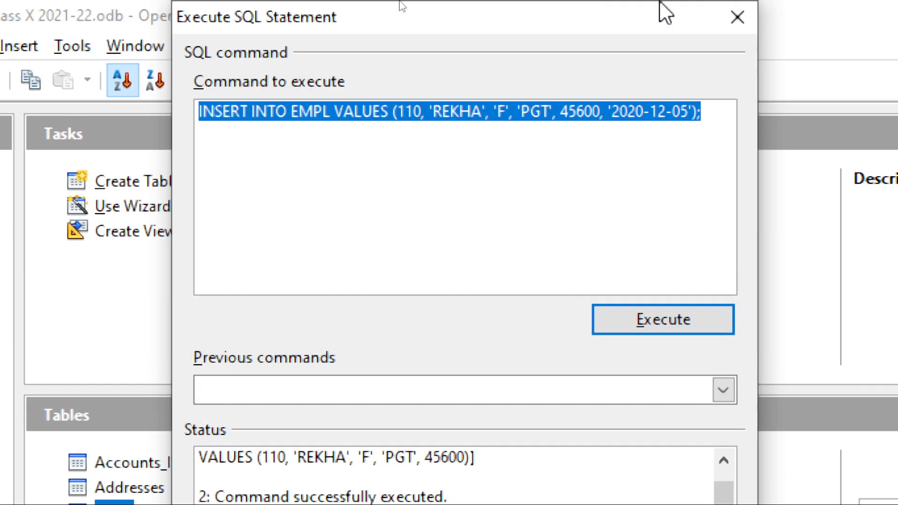
pyautogui.click(749, 17)
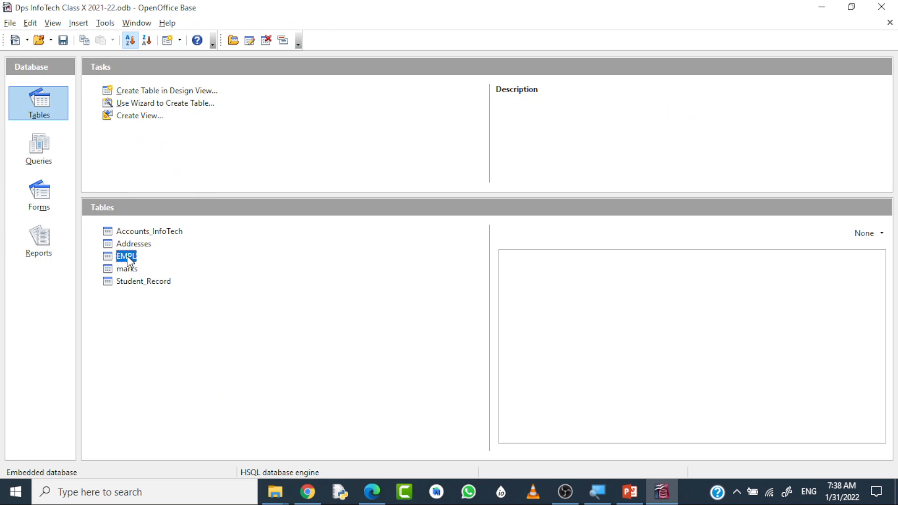
# Open the EMPL table's records, widen the DOJ column to show the full date, and close the table
pyautogui.rightClick(130, 262)
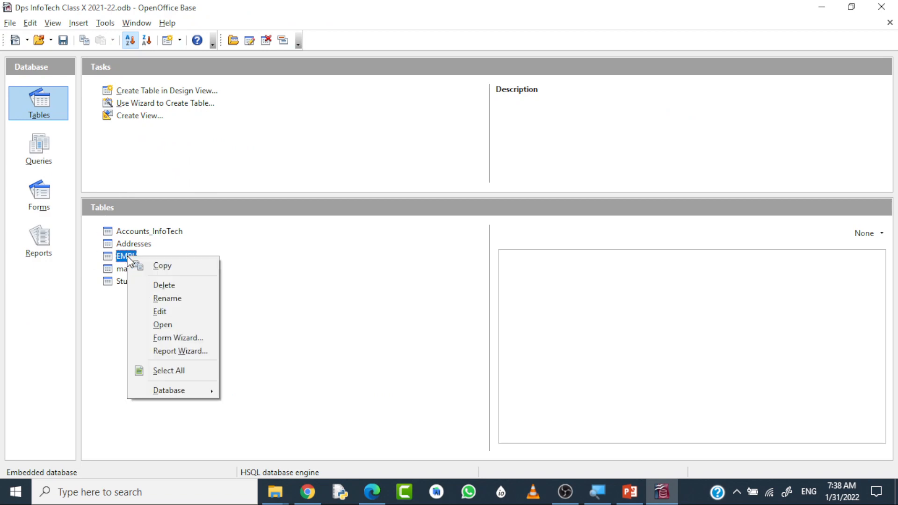
pyautogui.click(170, 325)
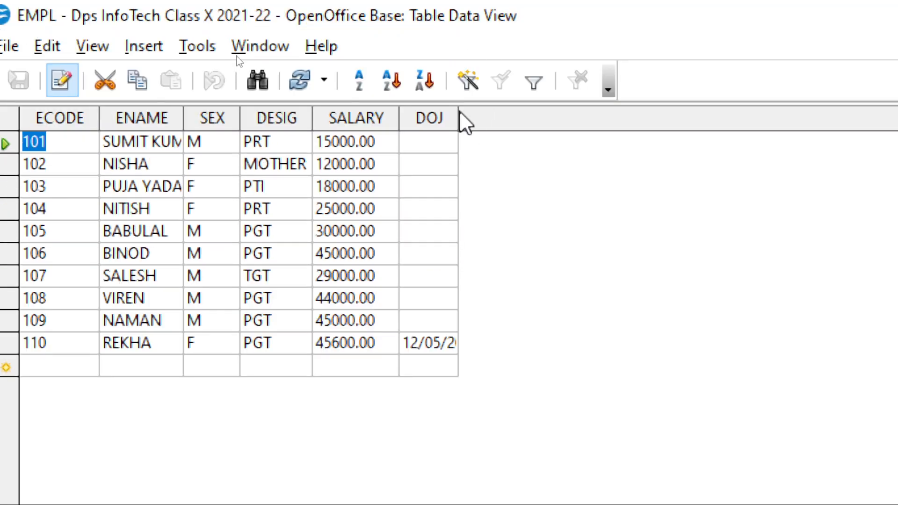
pyautogui.moveTo(460, 120); pyautogui.dragTo(590, 120)
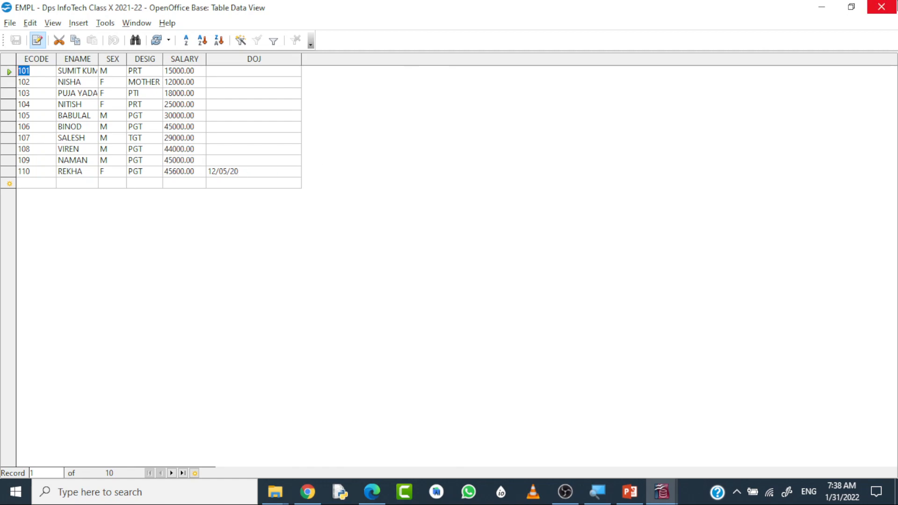
pyautogui.click(882, 7)
# Open the EMPL table's design and bring up the Field Format settings of the DOJ field
pyautogui.rightClick(133, 256)
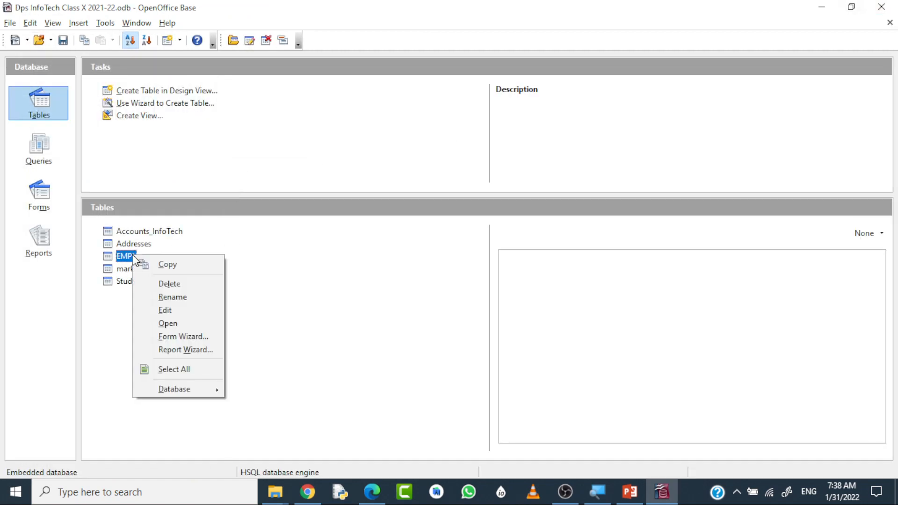
pyautogui.click(181, 310)
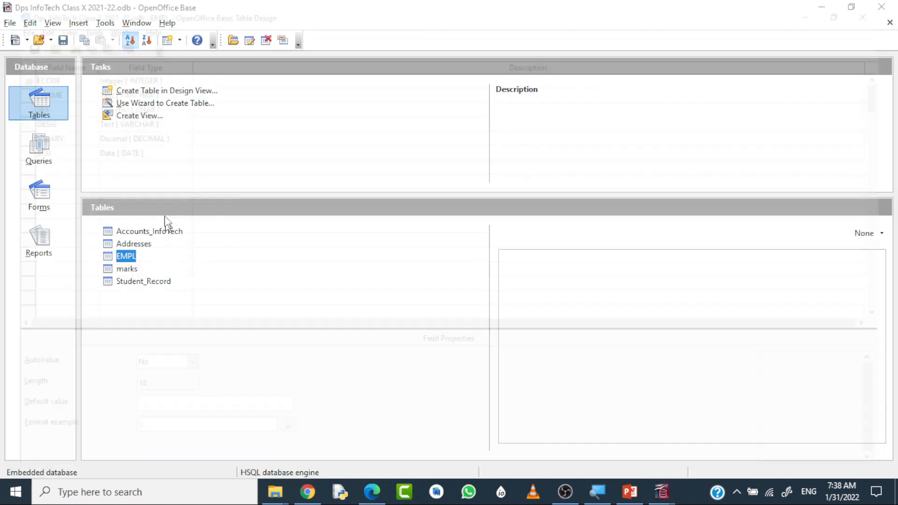
pyautogui.click(145, 151)
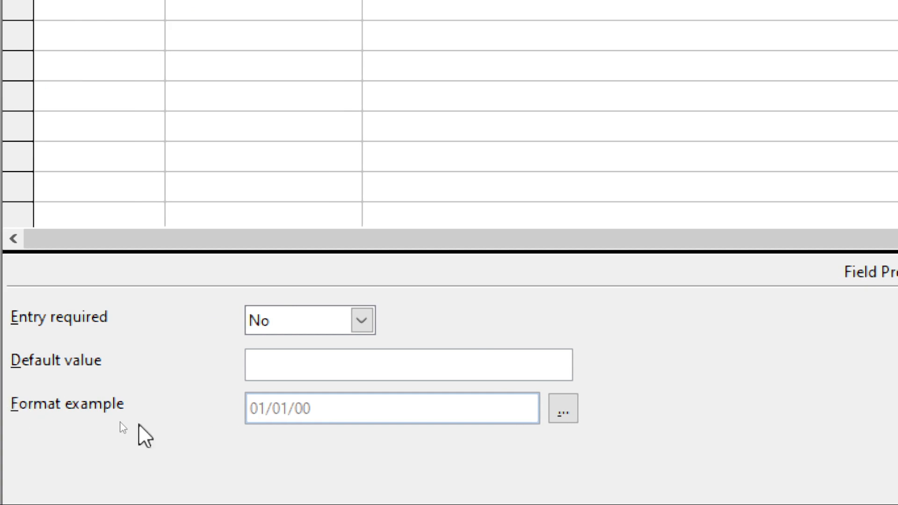
pyautogui.click(561, 408)
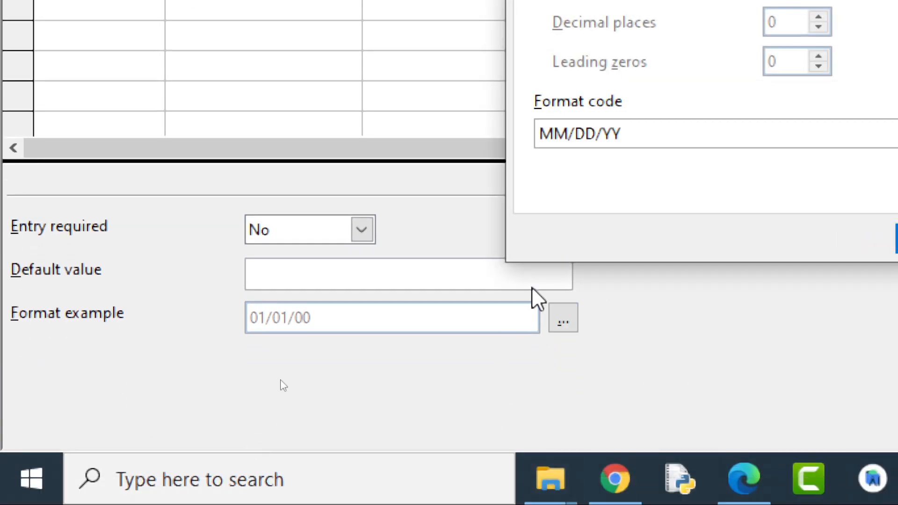
pyautogui.moveTo(724, 218); pyautogui.dragTo(510, 135)
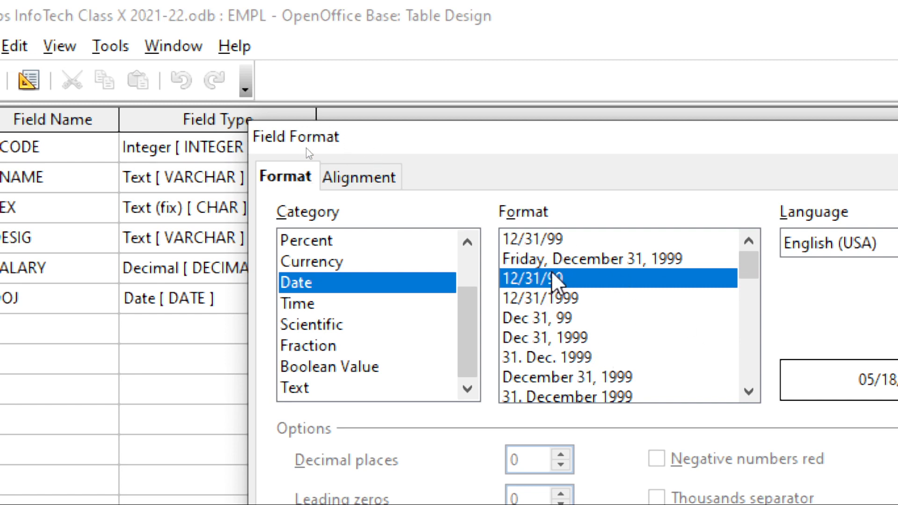
# Set the DOJ field's date format to 1999-12-31 (YYYY-MM-DD) and close the table design, saving the changes
pyautogui.click(749, 391)
pyautogui.click(749, 391)
pyautogui.click(749, 391)
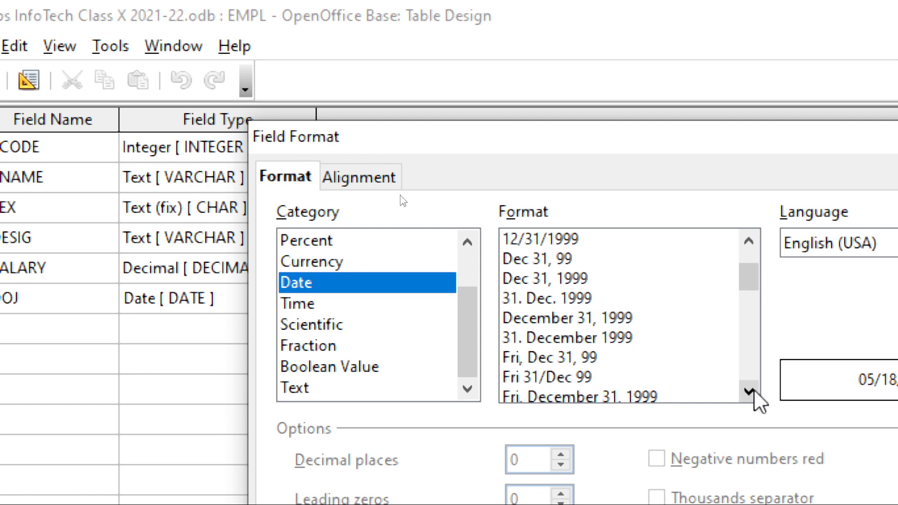
pyautogui.click(749, 391)
pyautogui.click(749, 391)
pyautogui.click(749, 391)
pyautogui.click(749, 391)
pyautogui.click(749, 391)
pyautogui.click(749, 391)
pyautogui.click(749, 392)
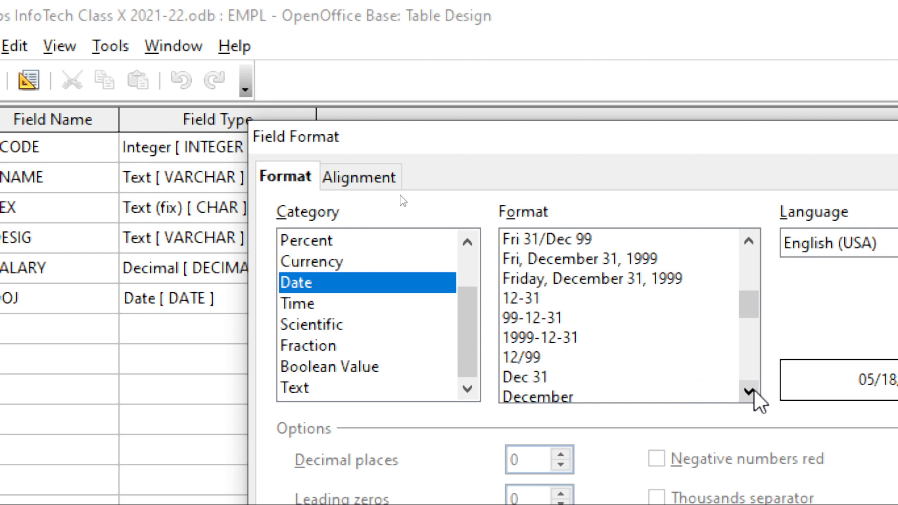
pyautogui.click(577, 339)
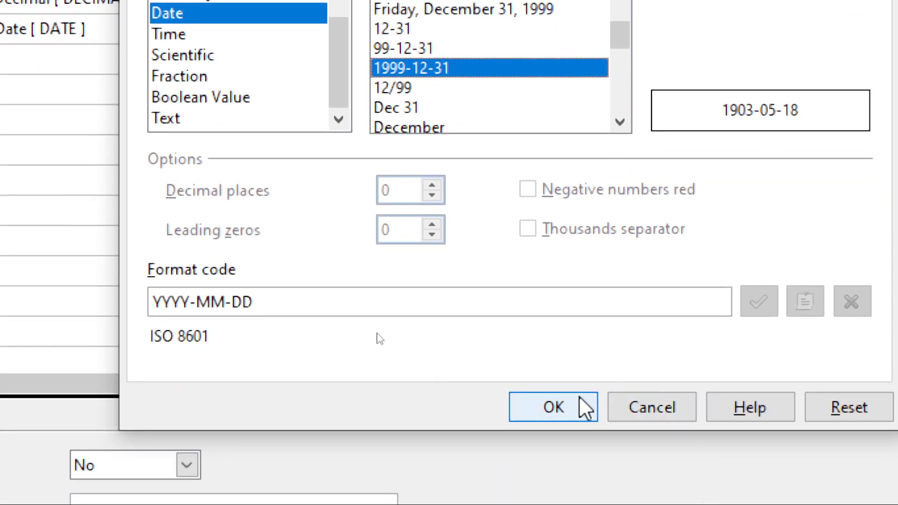
pyautogui.click(574, 403)
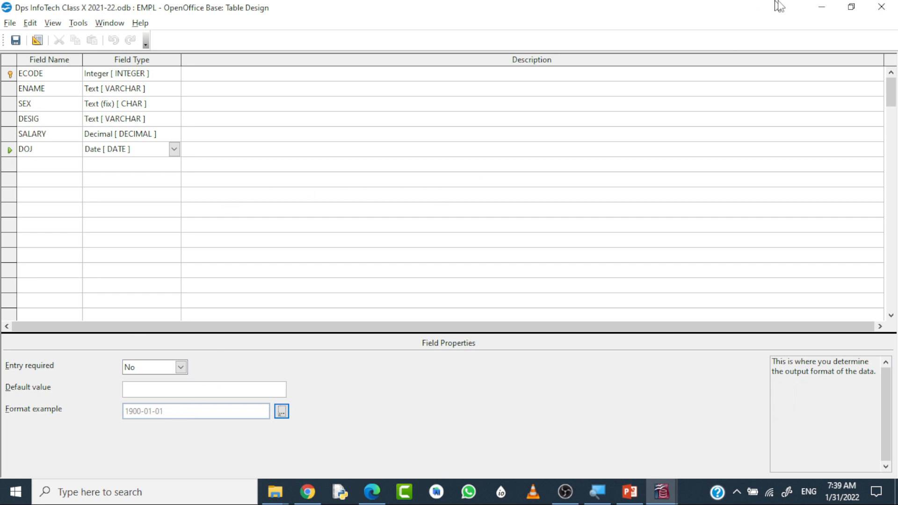
pyautogui.click(871, 10)
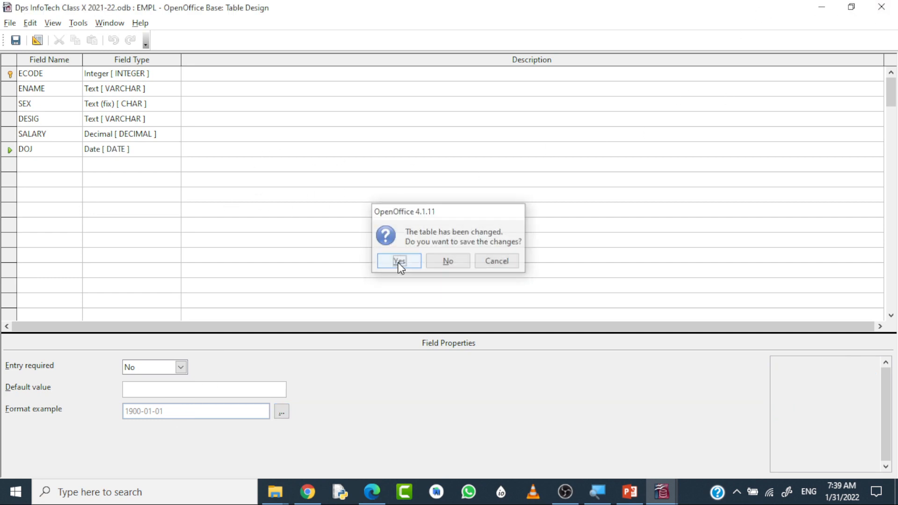
pyautogui.click(398, 261)
# Check how the DOJ date is displayed in the EMPL table's records and close the table
pyautogui.doubleClick(133, 255)
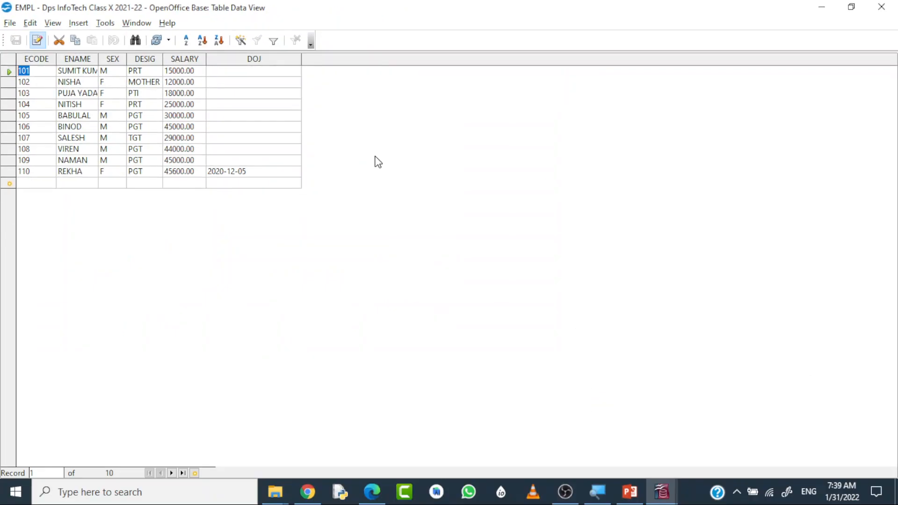
pyautogui.click(105, 26)
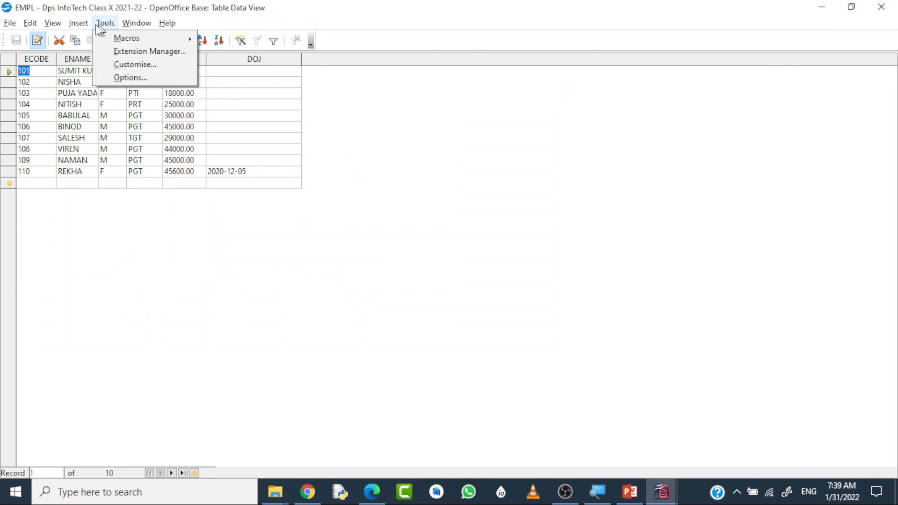
pyautogui.click(888, 8)
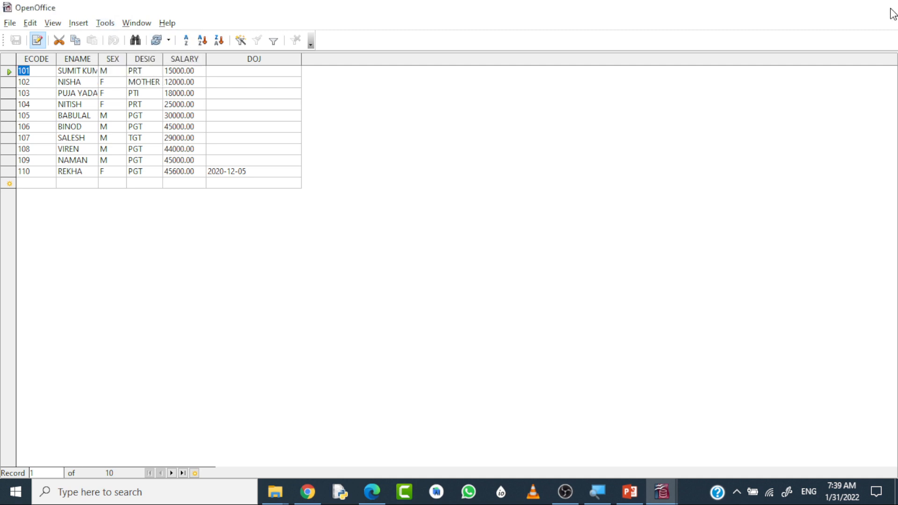
# Reopen the Execute SQL Statement window and begin a command with INSERT INTO EMPL and an opening parenthesis
pyautogui.click(104, 23)
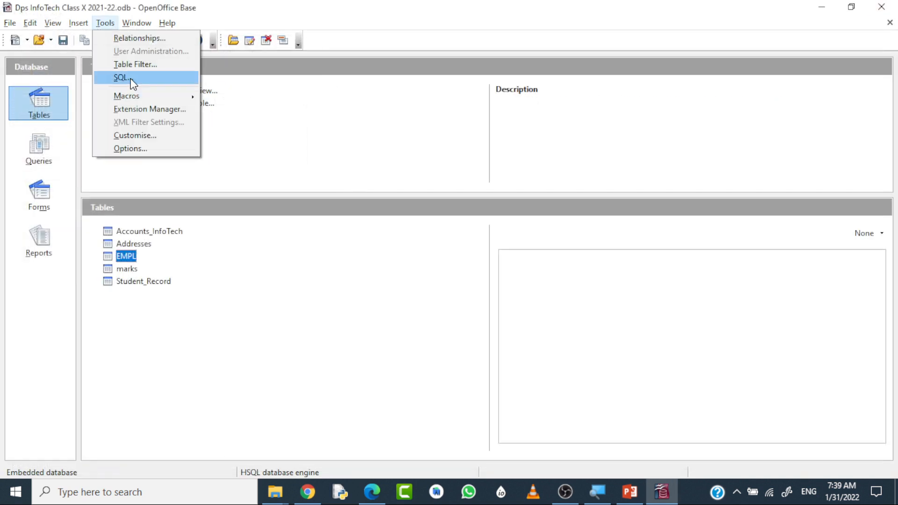
pyautogui.click(123, 78)
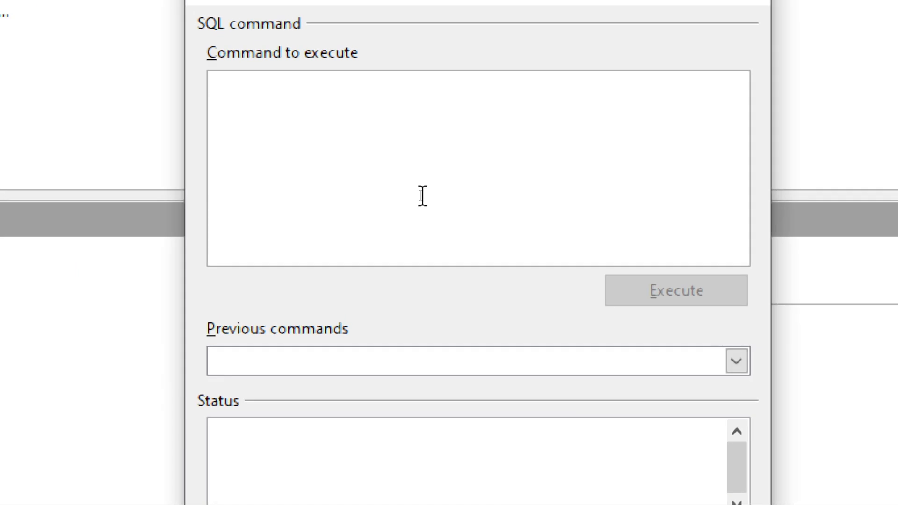
pyautogui.write('INSERT INTO')
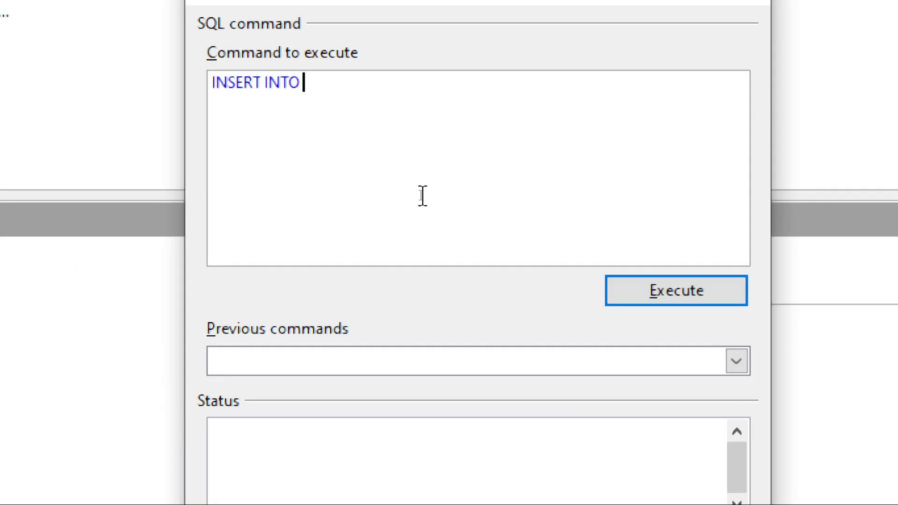
pyautogui.write(' EMPL VALUE')
pyautogui.press('BackSpace')
pyautogui.press('BackSpace')
pyautogui.press('BackSpace')
pyautogui.press('BackSpace')
pyautogui.press('BackSpace')
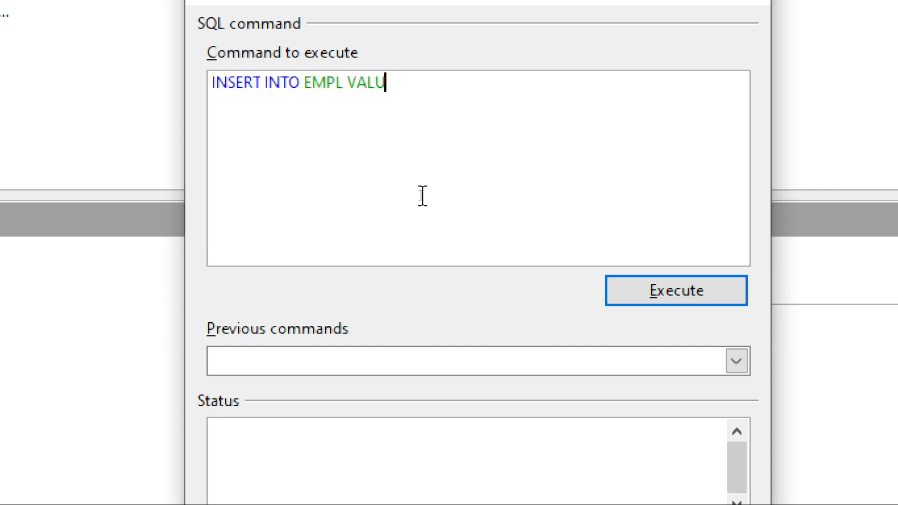
pyautogui.write('(')
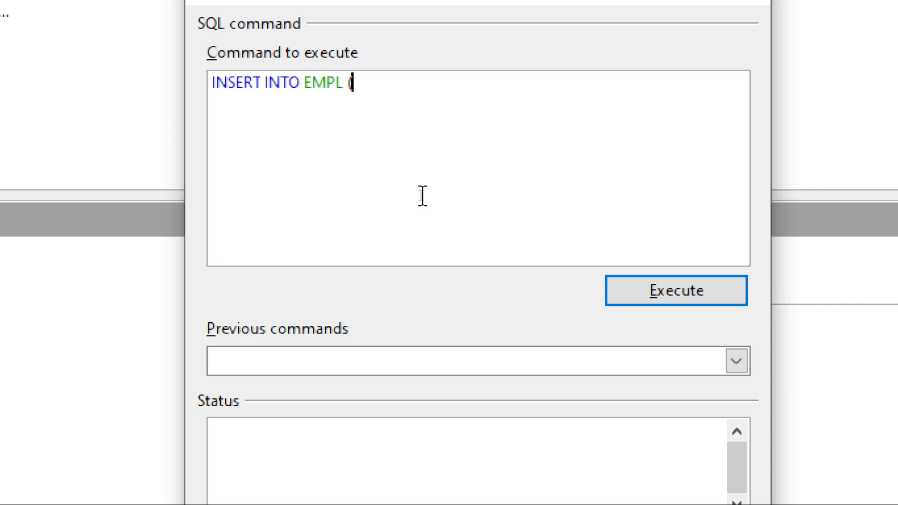
# Enter ECODE, ENAME and SEX as the first columns in the INSERT statement's column list
pyautogui.write('ECODE')
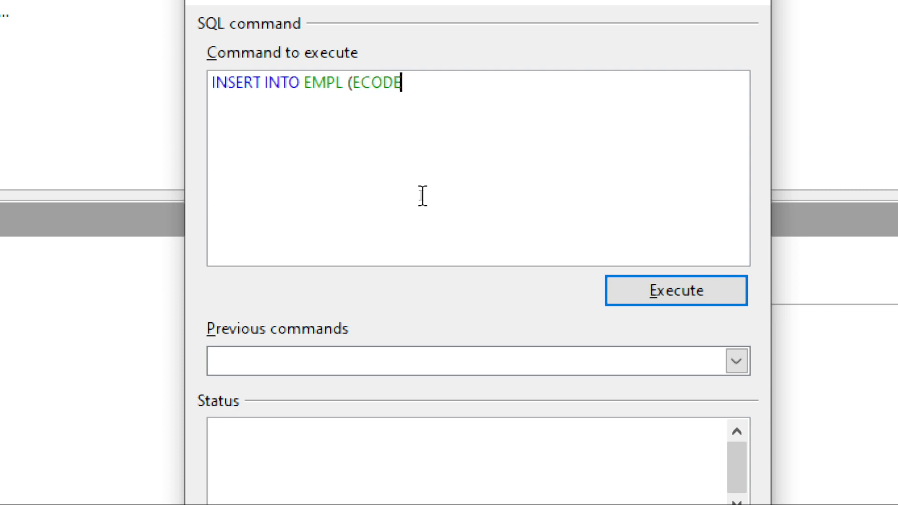
pyautogui.write(', ENAME')
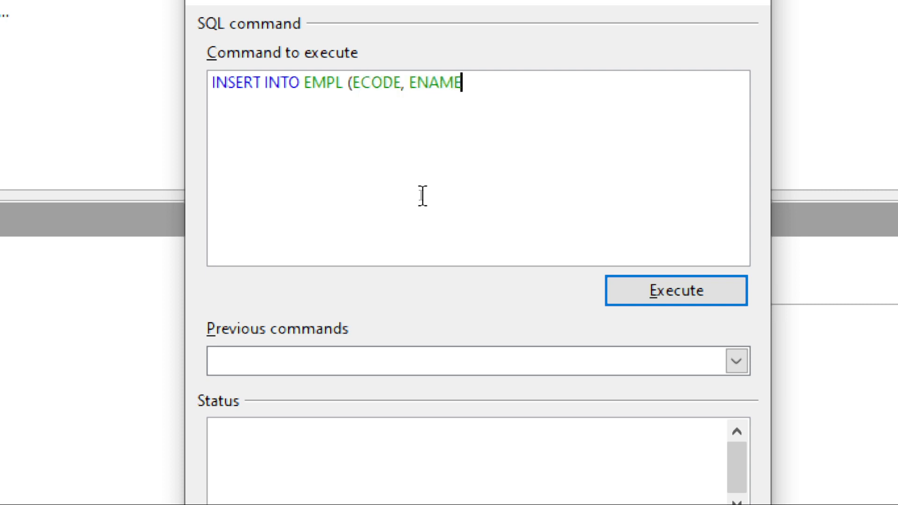
pyautogui.write(', SEX)')
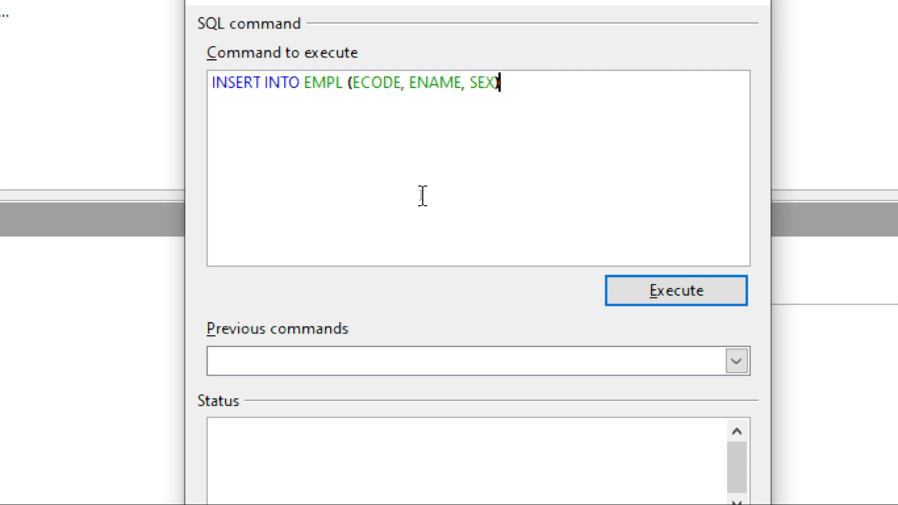
# Extend the INSERT statement's column list with DESIG as the fourth column
pyautogui.press('BackSpace')
pyautogui.write(', GE')
pyautogui.press('BackSpace')
pyautogui.press('BackSpace')
pyautogui.write('SALARY')
pyautogui.press('BackSpace')
pyautogui.press('BackSpace')
pyautogui.press('BackSpace')
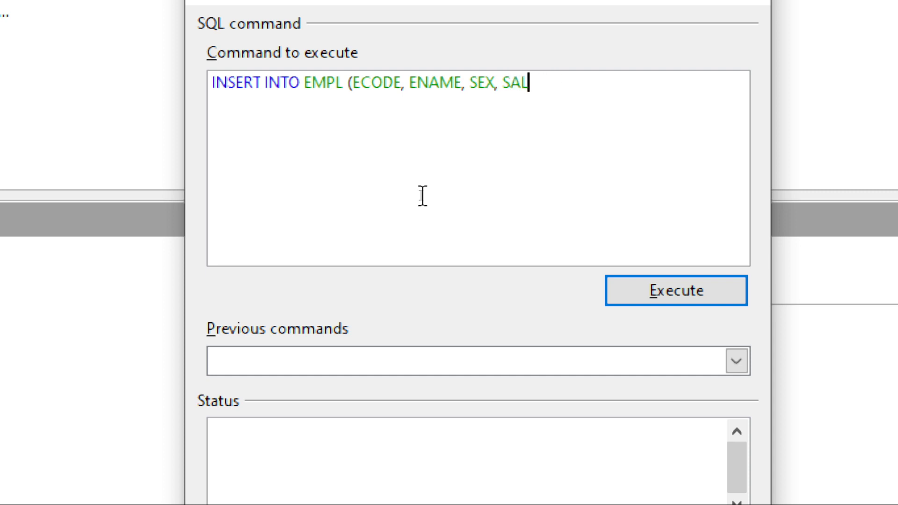
pyautogui.press('BackSpace')
pyautogui.press('BackSpace')
pyautogui.write('D')
pyautogui.press('BackSpace')
pyautogui.press('BackSpace')
pyautogui.write('DESG')
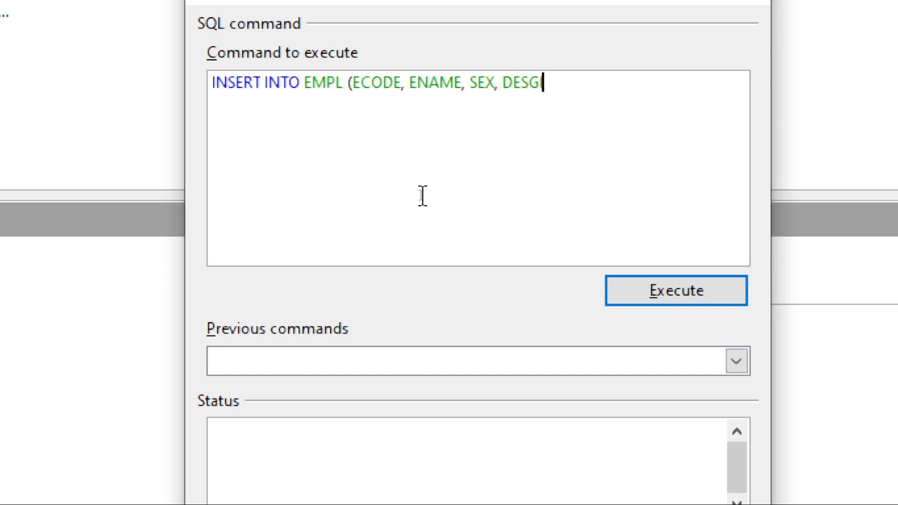
pyautogui.write('I')
pyautogui.press('BackSpace')
pyautogui.press('BackSpace')
pyautogui.write("IG, 'SALARY")
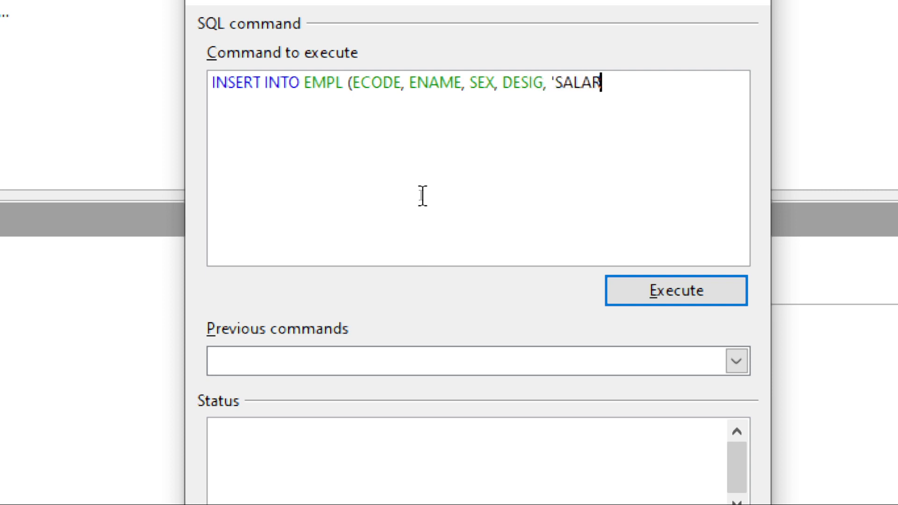
# Complete the INSERT statement's column list with SALARY and DOJ, close the parenthesis, and start the VALUES keyword on a new line
pyautogui.press('BackSpace')
pyautogui.press('BackSpace')
pyautogui.press('BackSpace')
pyautogui.press('BackSpace')
pyautogui.press('BackSpace')
pyautogui.press('BackSpace')
pyautogui.write('SA')
pyautogui.press('BackSpace')
pyautogui.press('BackSpace')
pyautogui.press('BackSpace')
pyautogui.write('SALARY')
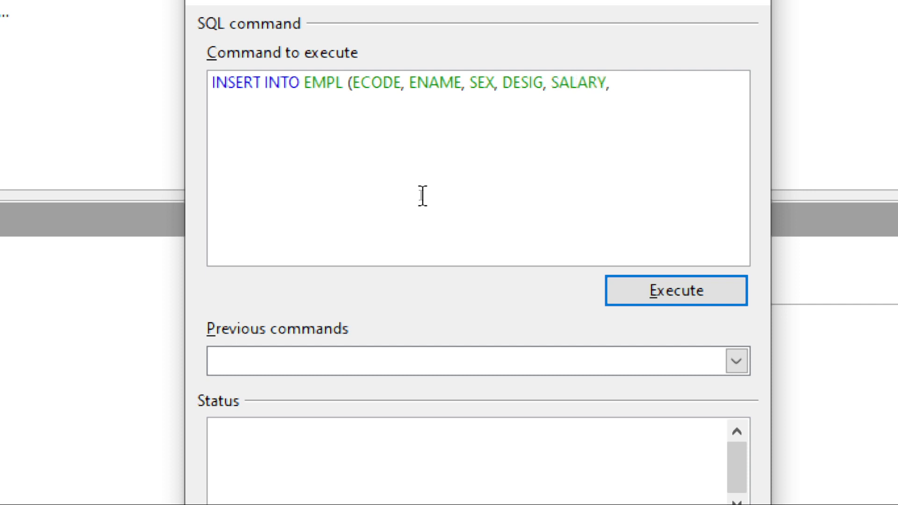
pyautogui.write(', DOJ) VAL')
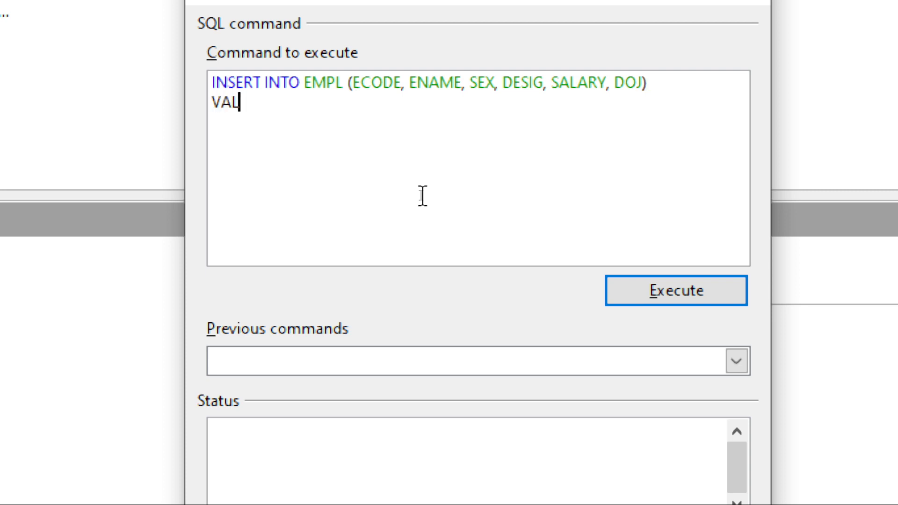
# Complete the VALUES clause with 111, the employee's name, 'M', 'TGT', 42000 and '2012-05-10', and execute the command
pyautogui.write('UES(')
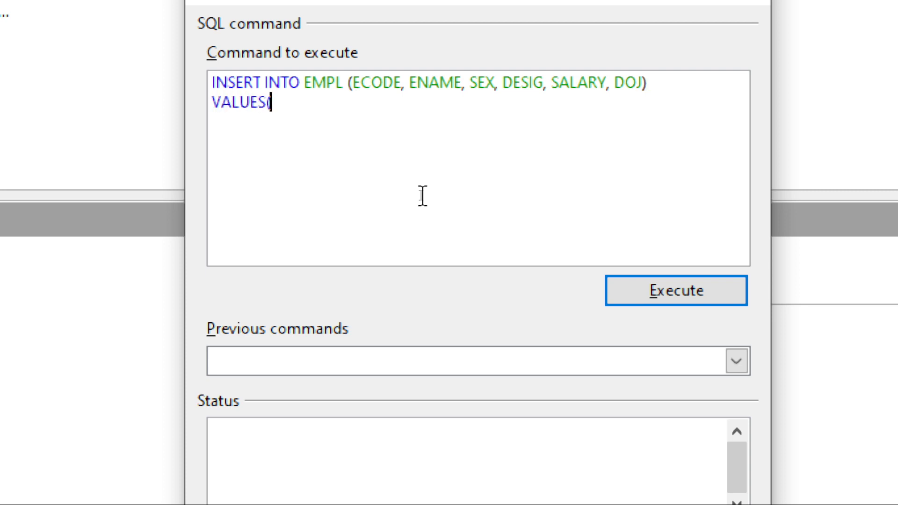
pyautogui.write("111, 'RAMESH")
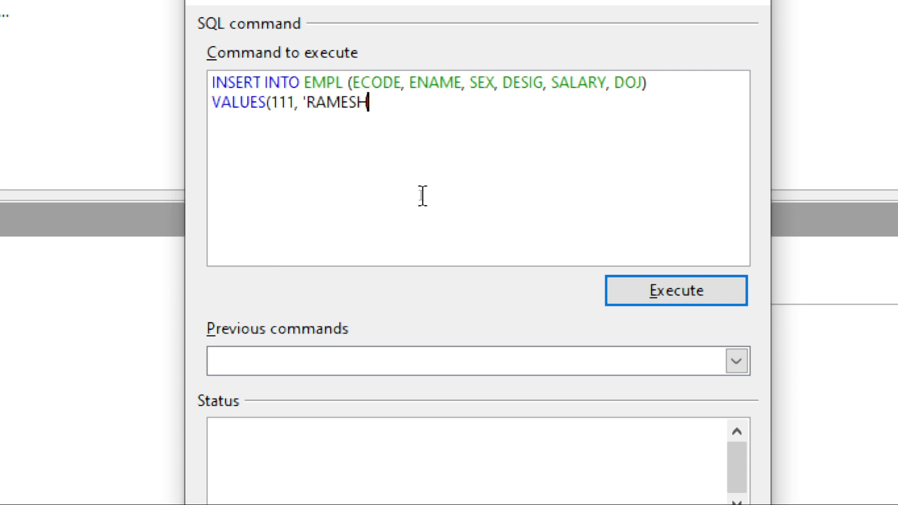
pyautogui.write("','M'")
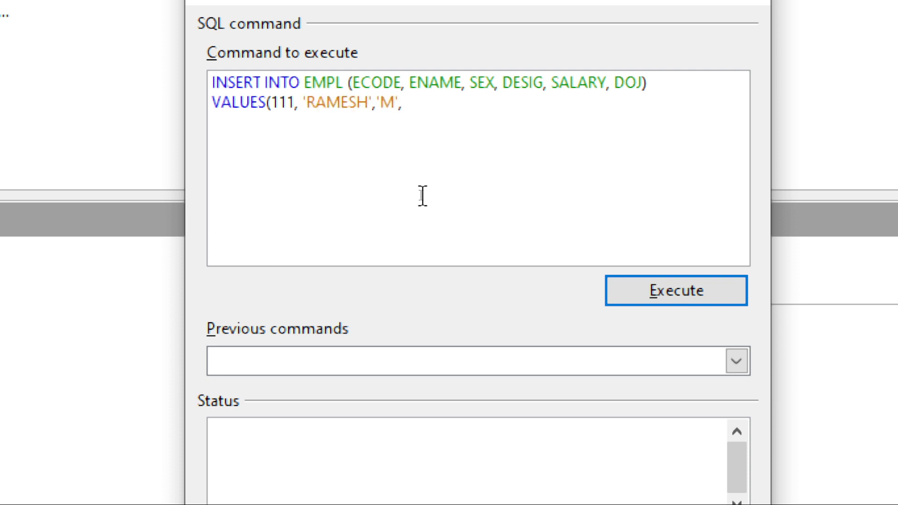
pyautogui.write(",'TGT', 42000")
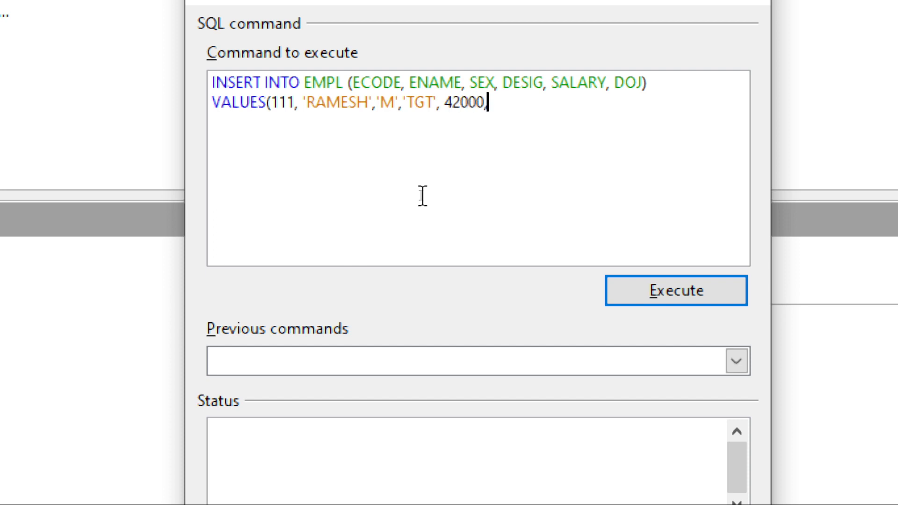
pyautogui.write(",'2012-0")
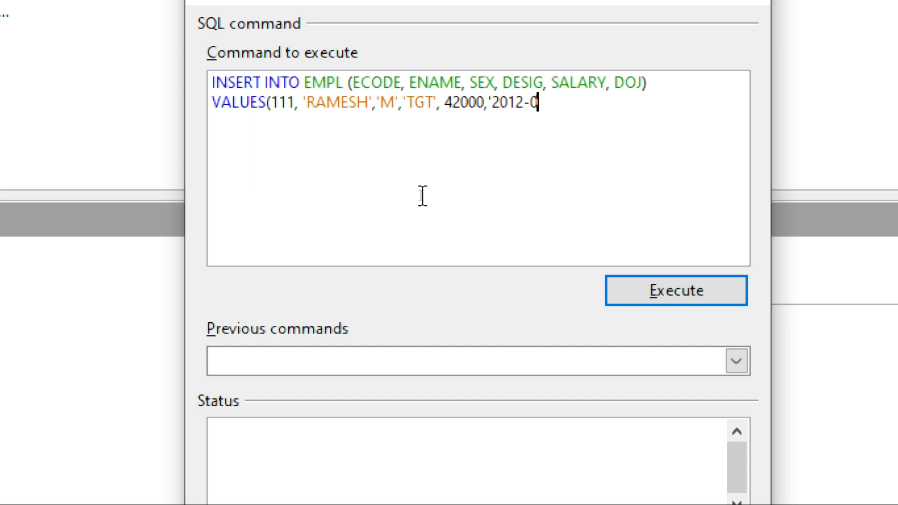
pyautogui.write("5-10');")
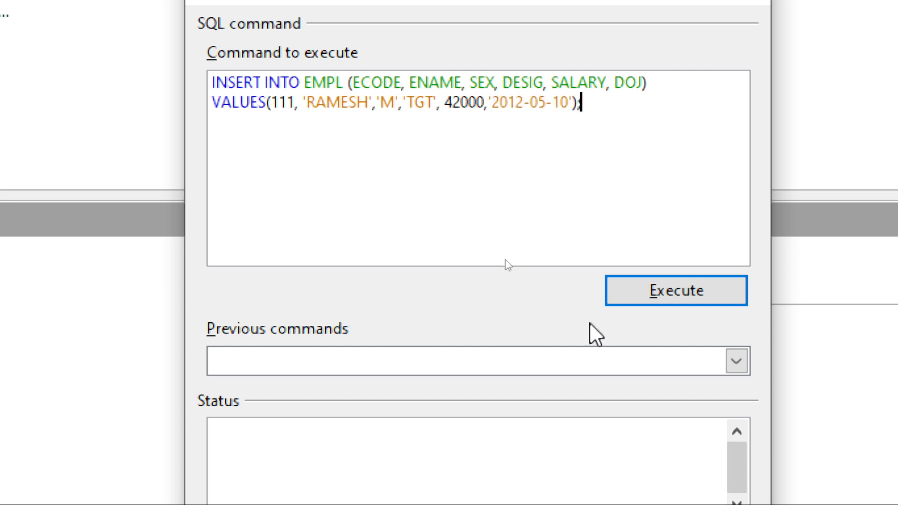
pyautogui.click(707, 291)
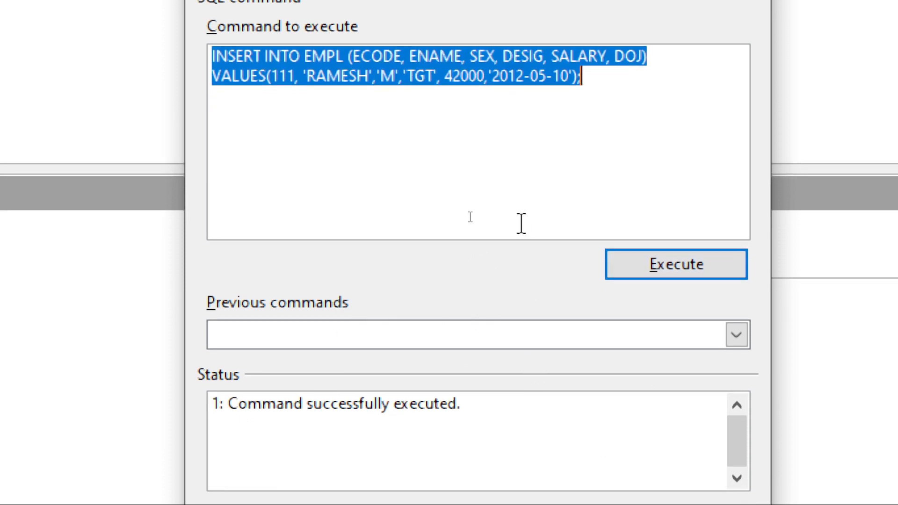
# Move ECODE from the start of the INSERT column list to just after DOJ
pyautogui.click(601, 64)
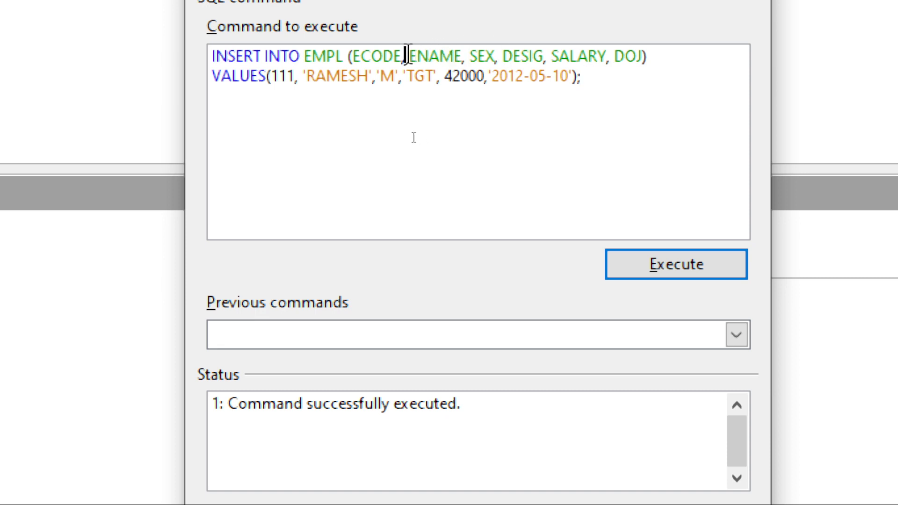
pyautogui.moveTo(405, 56); pyautogui.dragTo(355, 58)
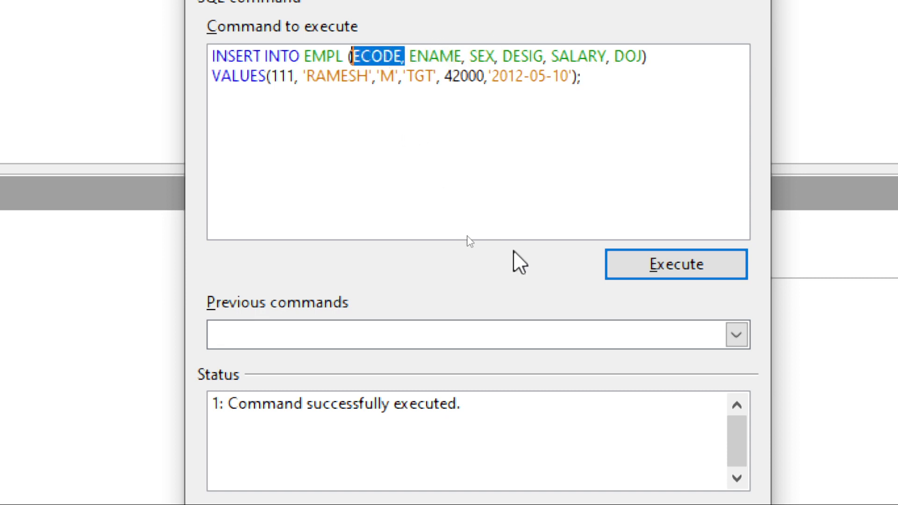
pyautogui.press('Delete')
pyautogui.click(585, 56)
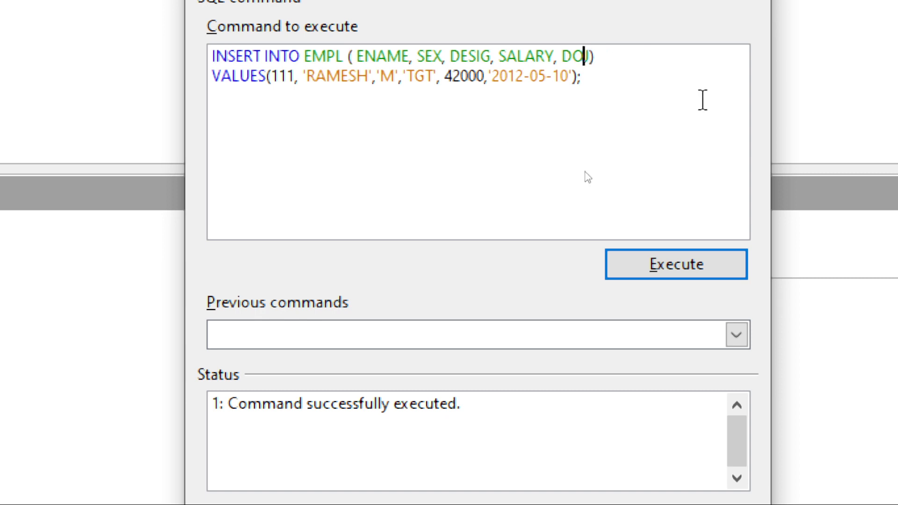
pyautogui.write(', ECODE,')
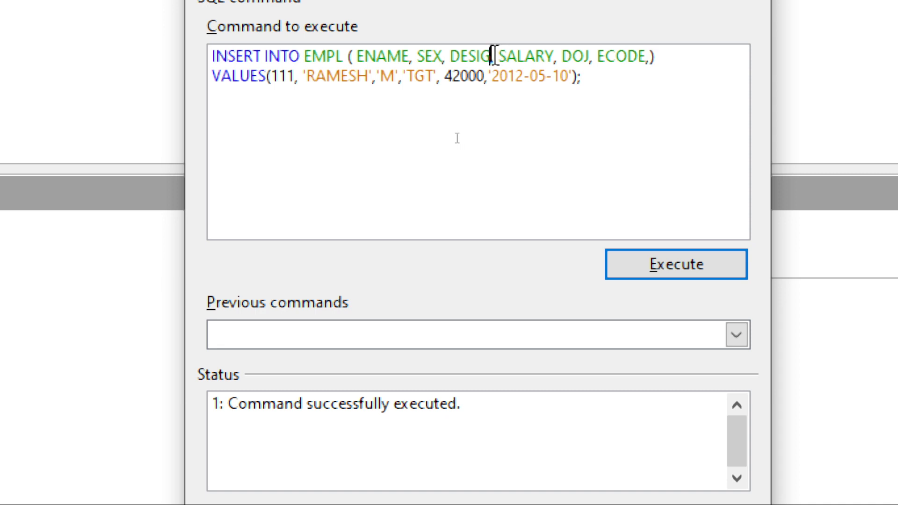
# Move DESIG from between SEX and SALARY to the end of the column list, after ECODE
pyautogui.moveTo(491, 55); pyautogui.dragTo(446, 56)
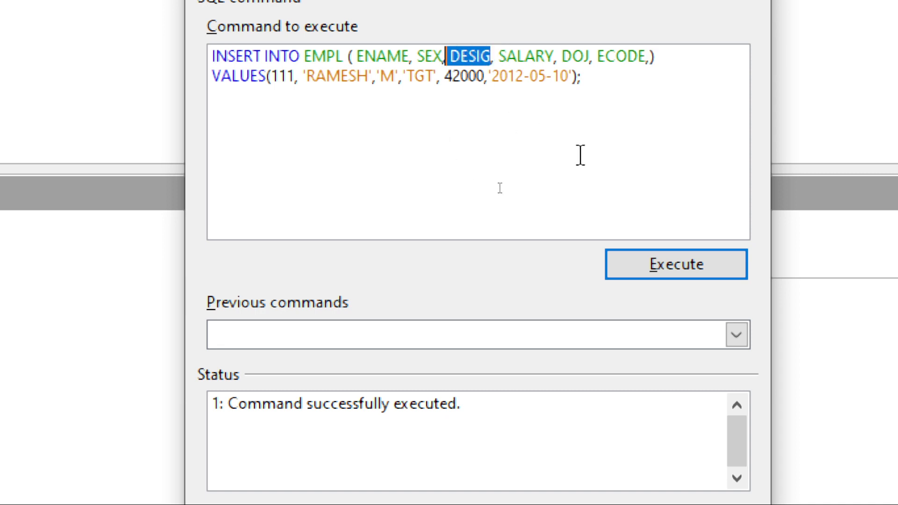
pyautogui.press('BackSpace')
pyautogui.press('BackSpace')
pyautogui.press('BackSpace')
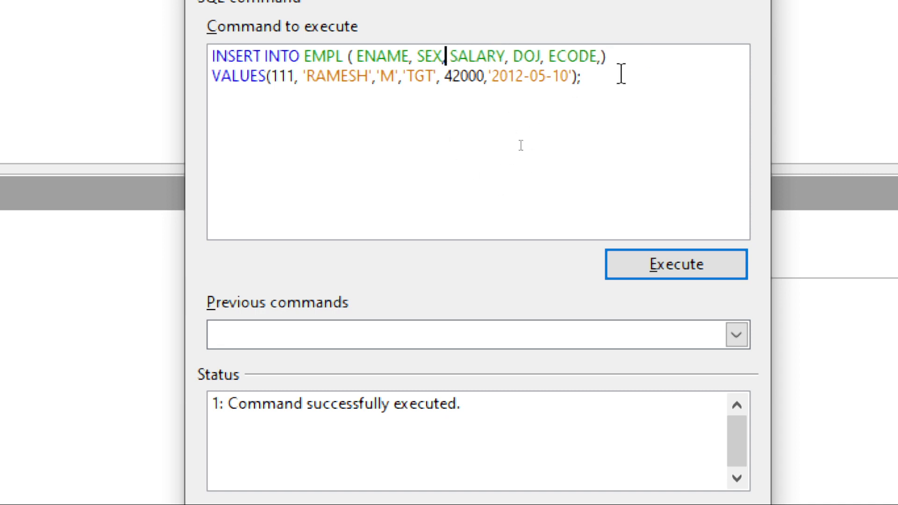
pyautogui.click(602, 53)
pyautogui.press('BackSpace')
pyautogui.write('DESIG')
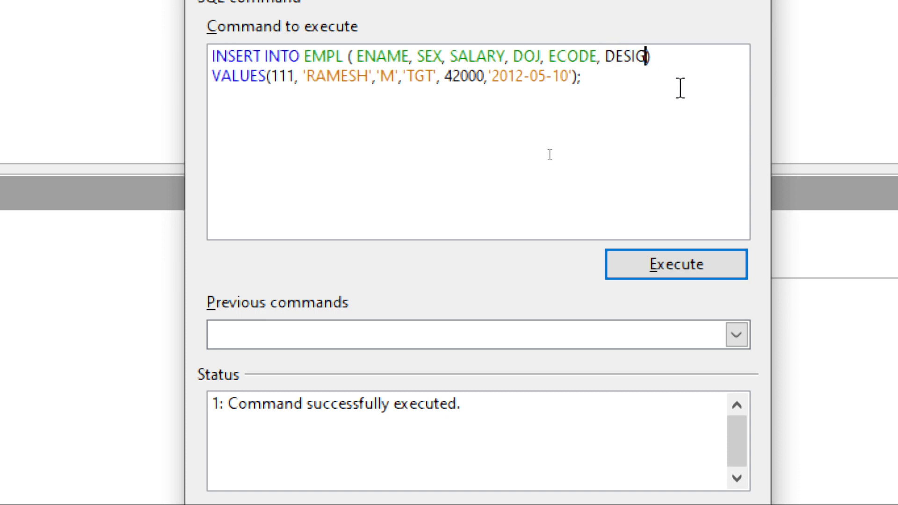
# Replace the employee code in the VALUES list with 114 and the name with the new employee's name
pyautogui.click(279, 79)
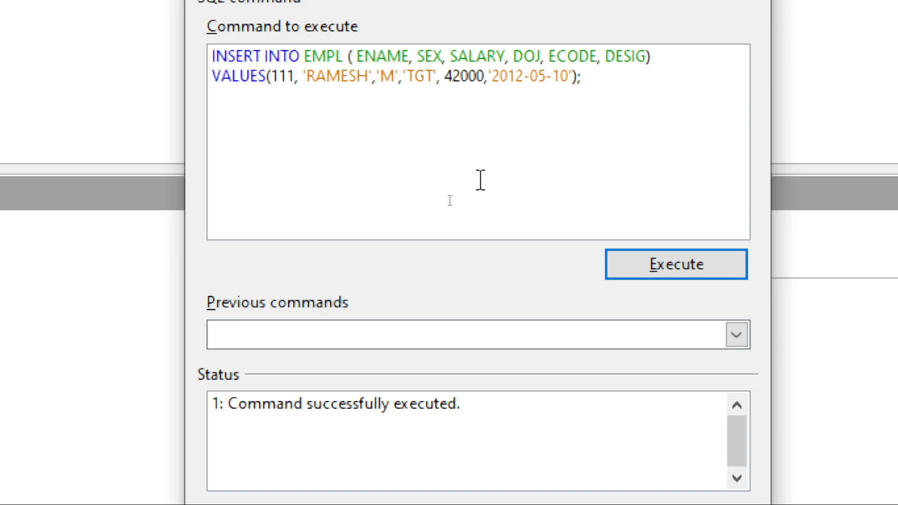
pyautogui.press('Delete')
pyautogui.press('Delete')
pyautogui.press('Delete')
pyautogui.write('114')
pyautogui.click(354, 76)
pyautogui.press('BackSpace')
pyautogui.press('BackSpace')
pyautogui.press('BackSpace')
pyautogui.press('BackSpace')
pyautogui.press('BackSpace')
pyautogui.press('BackSpace')
pyautogui.write('SRUR')
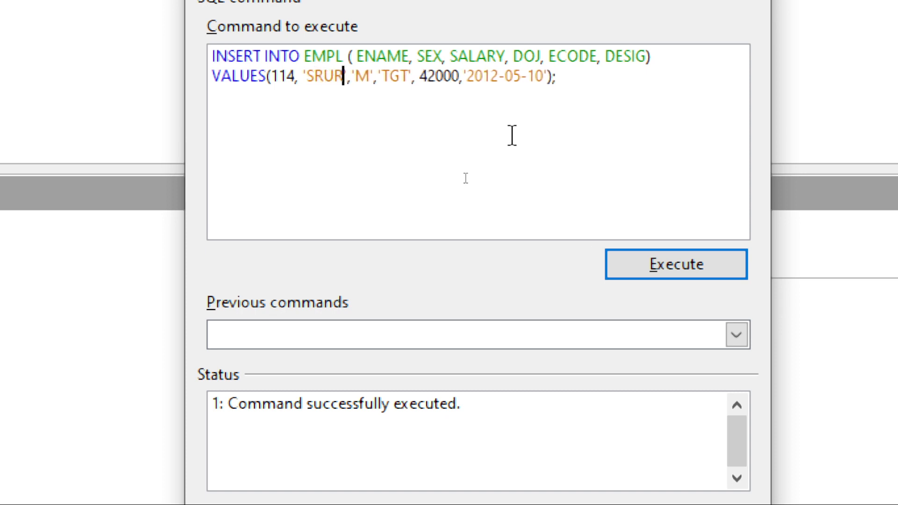
pyautogui.press('BackSpace')
pyautogui.press('BackSpace')
pyautogui.press('BackSpace')
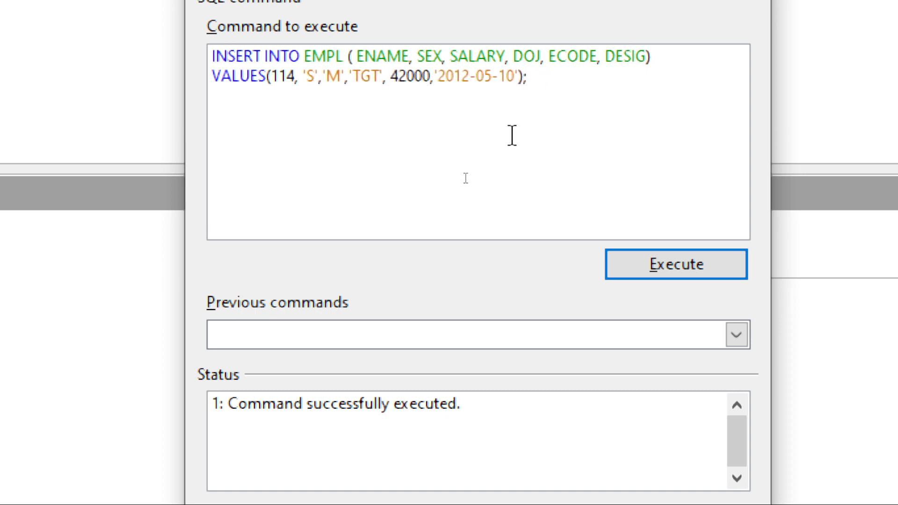
pyautogui.write('URESH')
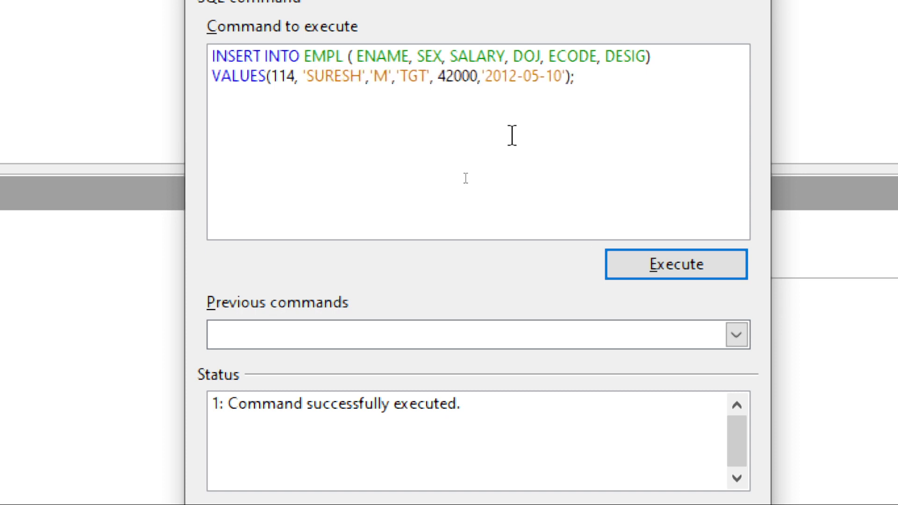
# Change the designation value to 'PGT' and move it to the end of the VALUES list, after the date
pyautogui.click(411, 74)
pyautogui.write('P')
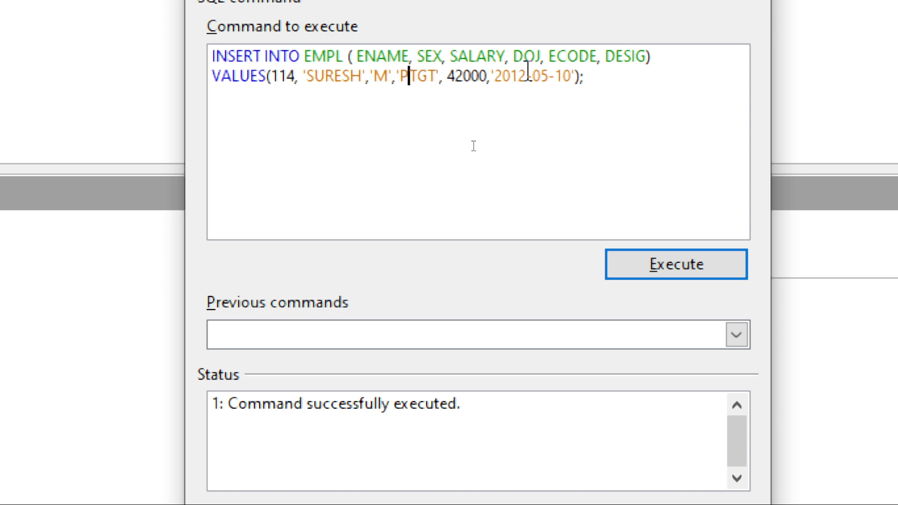
pyautogui.press('Delete')
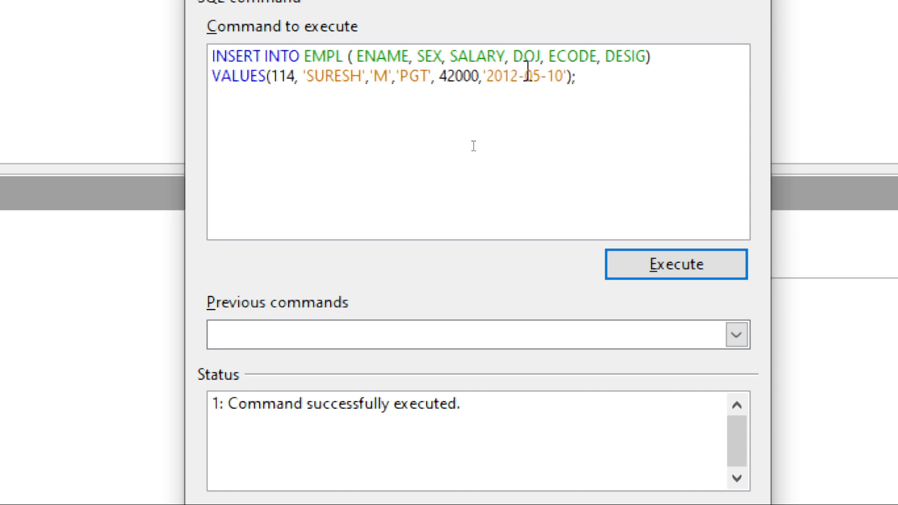
pyautogui.hotkey('shift', 'Right')
pyautogui.hotkey('shift', 'Right')
pyautogui.hotkey('shift', 'Right')
pyautogui.hotkey('shift', 'Right')
pyautogui.hotkey('ctrl', 'c')
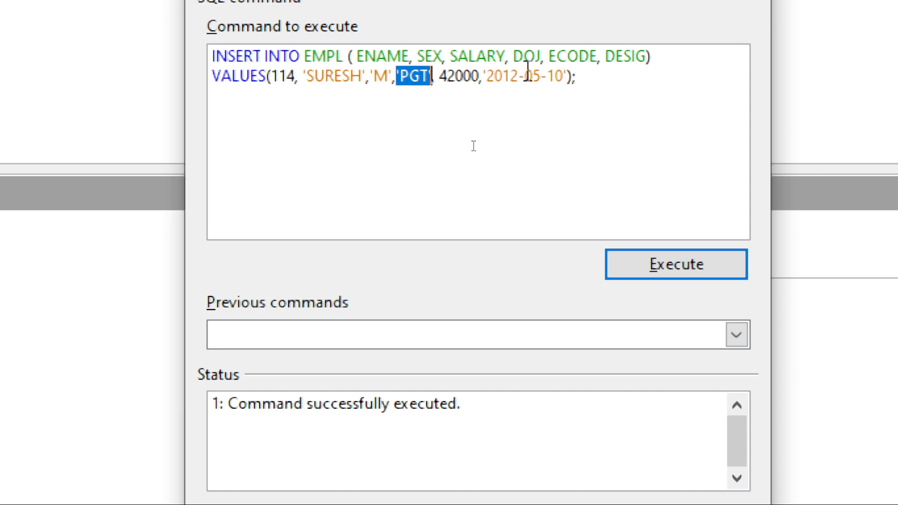
pyautogui.press('Delete')
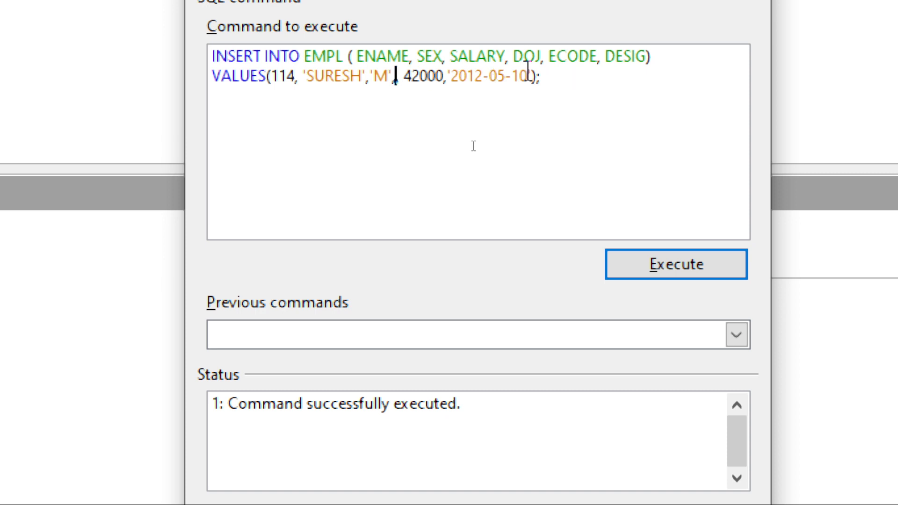
pyautogui.write(',')
pyautogui.click(528, 75)
pyautogui.write(',')
pyautogui.hotkey('ctrl', 'v')
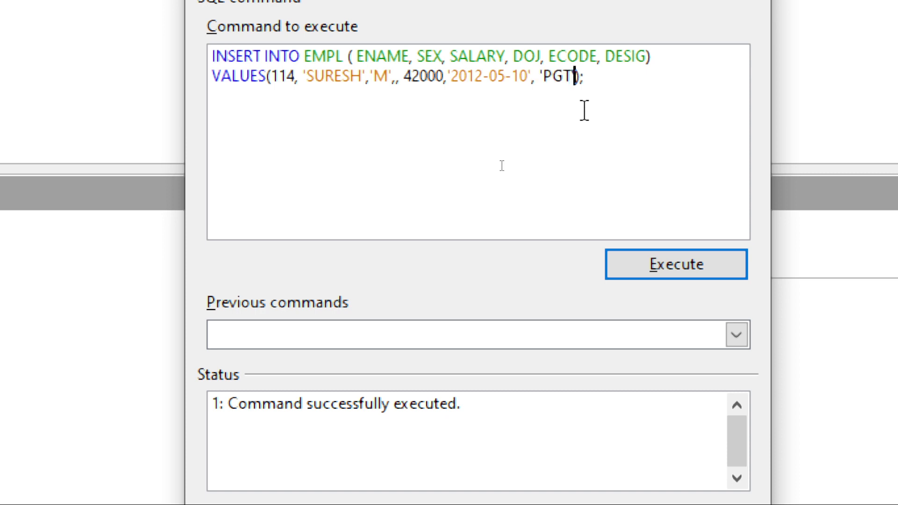
pyautogui.write("'")
# Move the code 114 from the start of the VALUES list to between the date and 'PGT', and remove the extra comma after 'M'
pyautogui.click(294, 94)
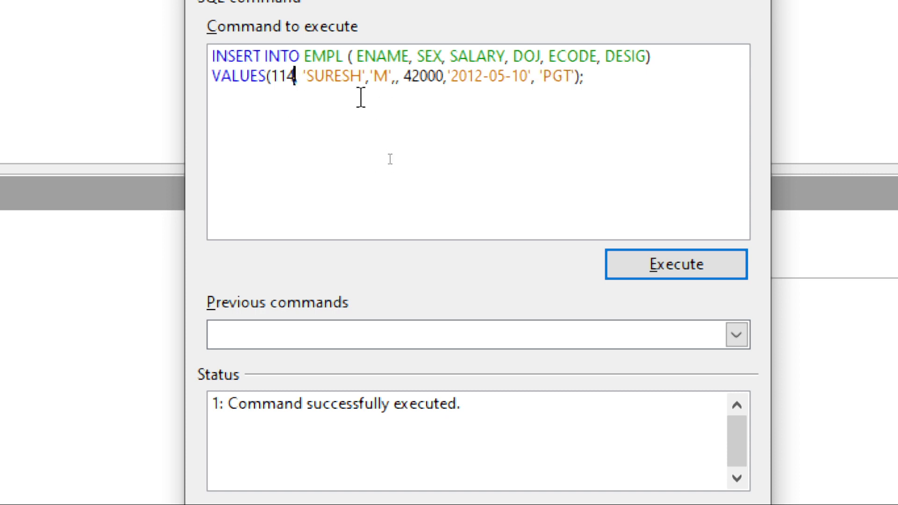
pyautogui.press('BackSpace')
pyautogui.press('BackSpace')
pyautogui.press('BackSpace')
pyautogui.press('BackSpace')
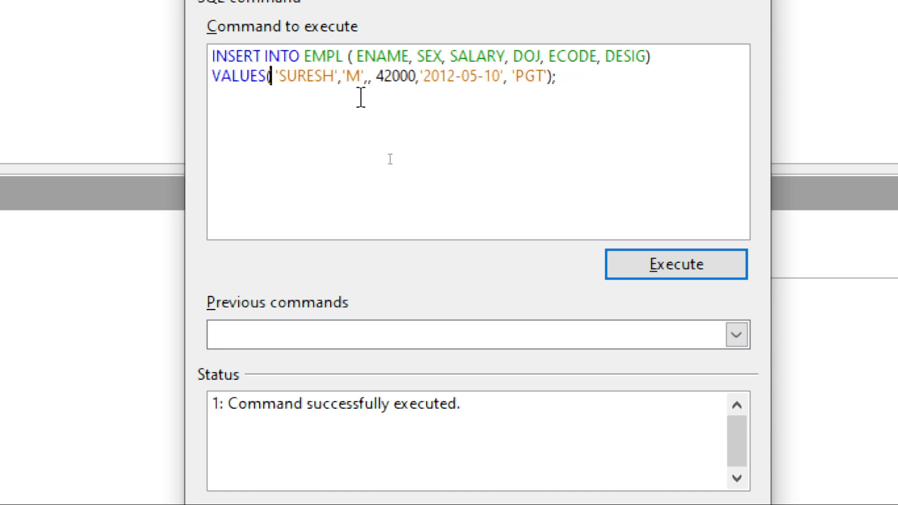
pyautogui.click(508, 77)
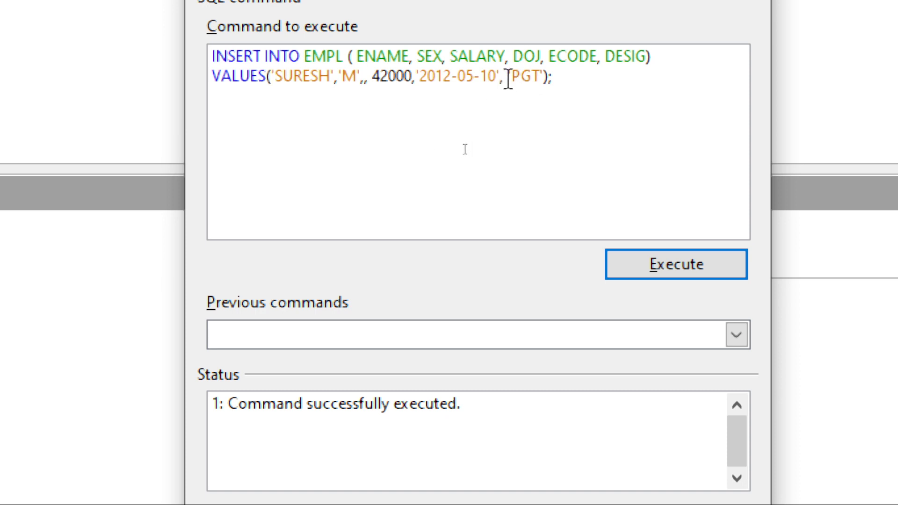
pyautogui.write('114,')
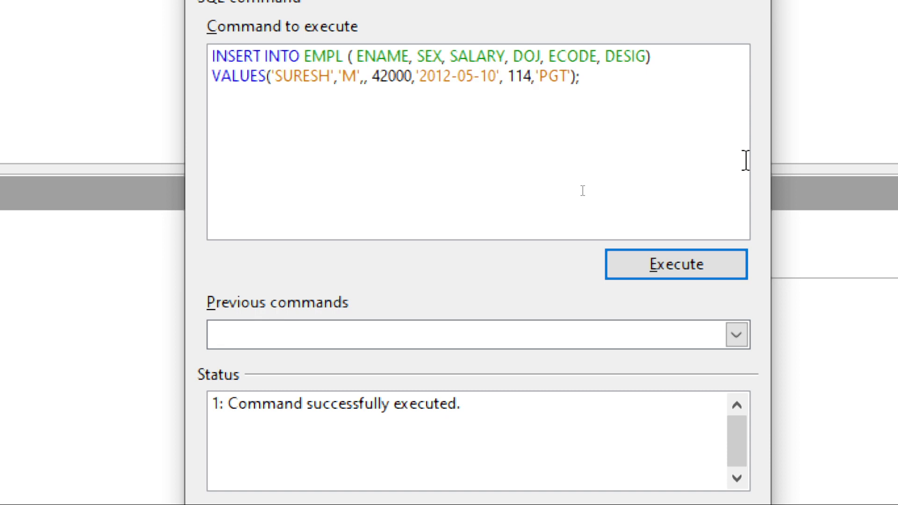
pyautogui.click(359, 77)
pyautogui.press('BackSpace')
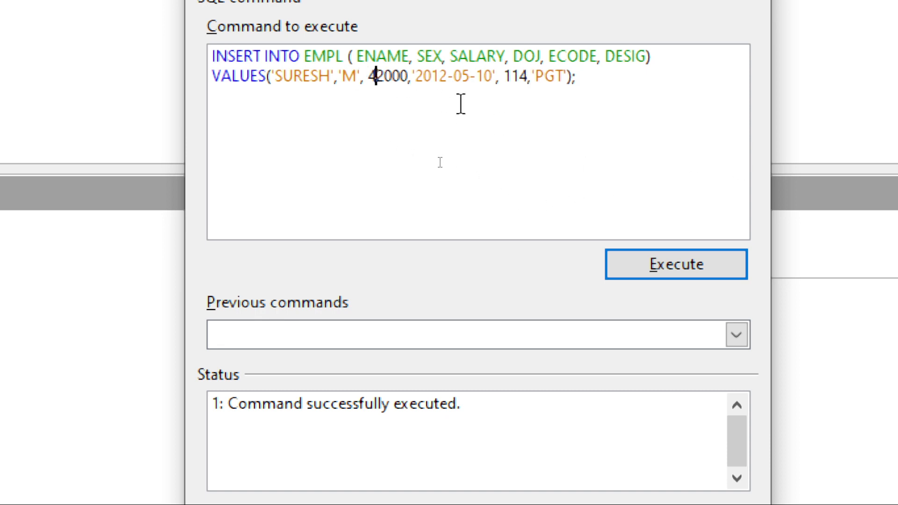
# Execute the INSERT command with the salary value set to 40000 and the DOJ date set to '2014-04-01'
pyautogui.write('0')
pyautogui.press('Delete')
pyautogui.press('BackSpace')
pyautogui.write('4')
pyautogui.press('BackSpace')
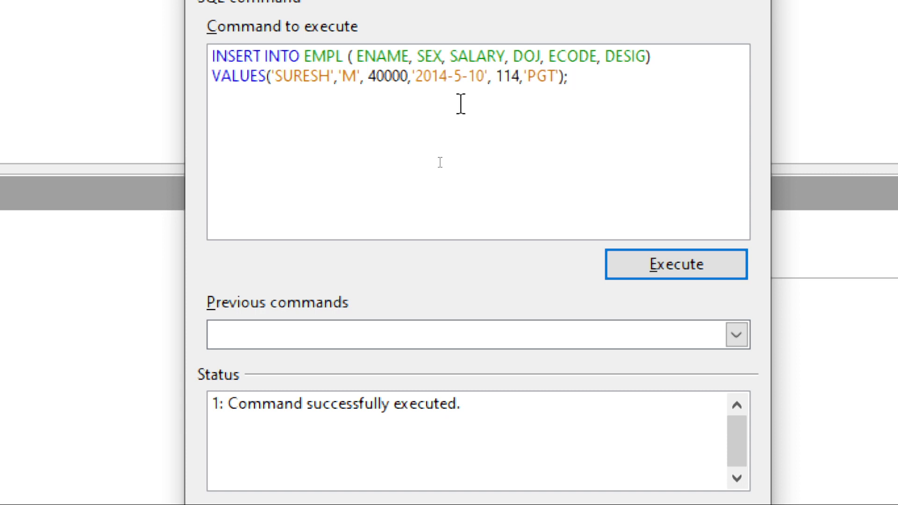
pyautogui.write('04')
pyautogui.press('Delete')
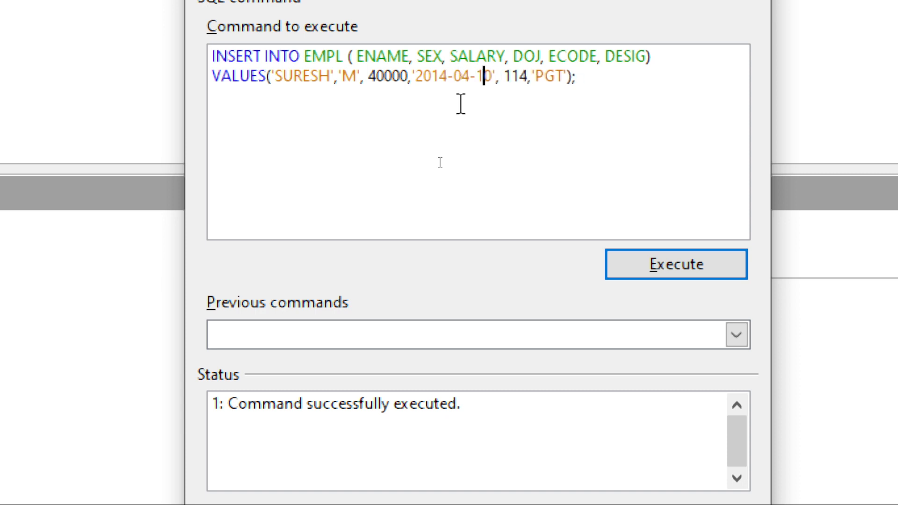
pyautogui.press('Right')
pyautogui.write('01')
pyautogui.press('Delete')
pyautogui.press('Delete')
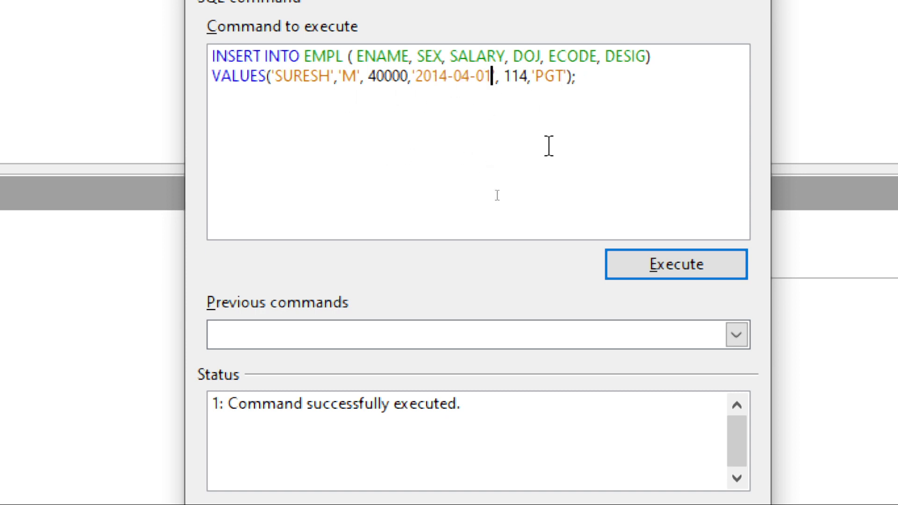
pyautogui.click(714, 262)
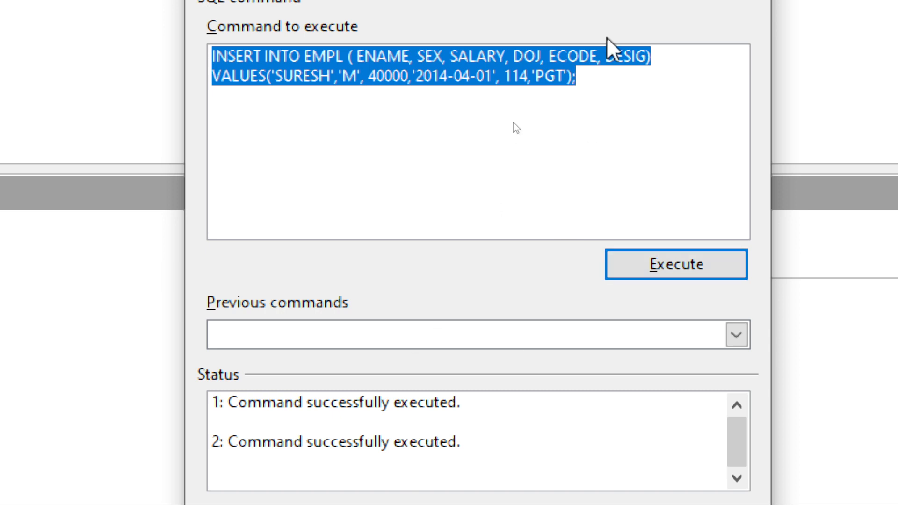
pyautogui.click(593, 87)
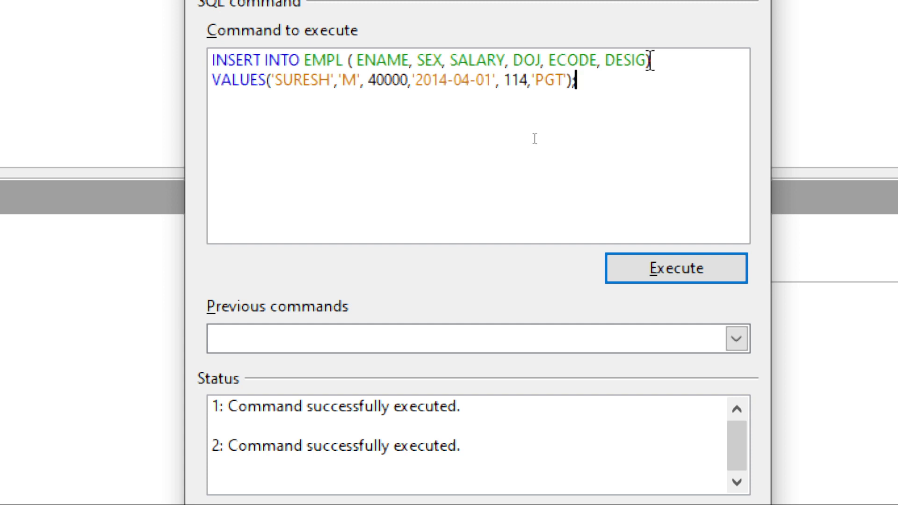
# Remove SALARY, DOJ, ECODE and DESIG from the column list of the INSERT command
pyautogui.moveTo(544, 60); pyautogui.dragTo(450, 61)
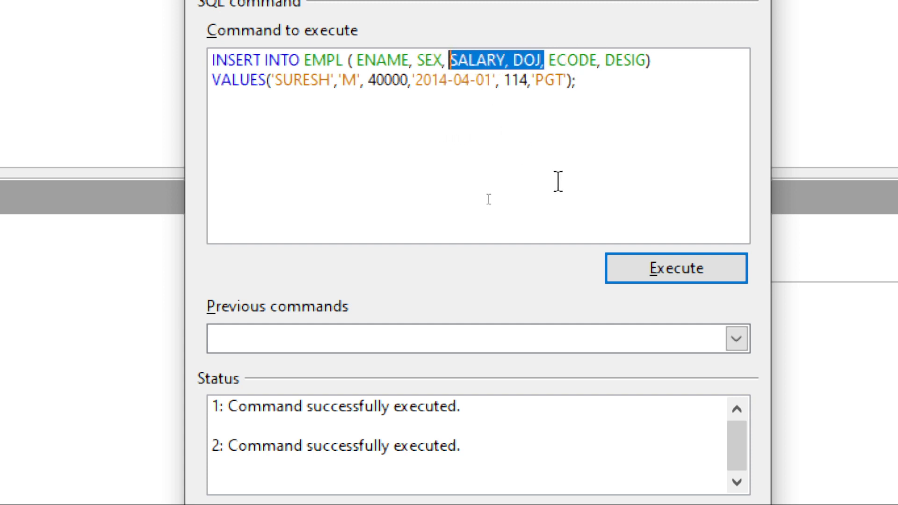
pyautogui.press('Delete')
pyautogui.press('Delete')
pyautogui.press('Delete')
pyautogui.press('Delete')
pyautogui.press('Delete')
pyautogui.press('Delete')
pyautogui.press('Delete')
pyautogui.press('Delete')
pyautogui.press('Delete')
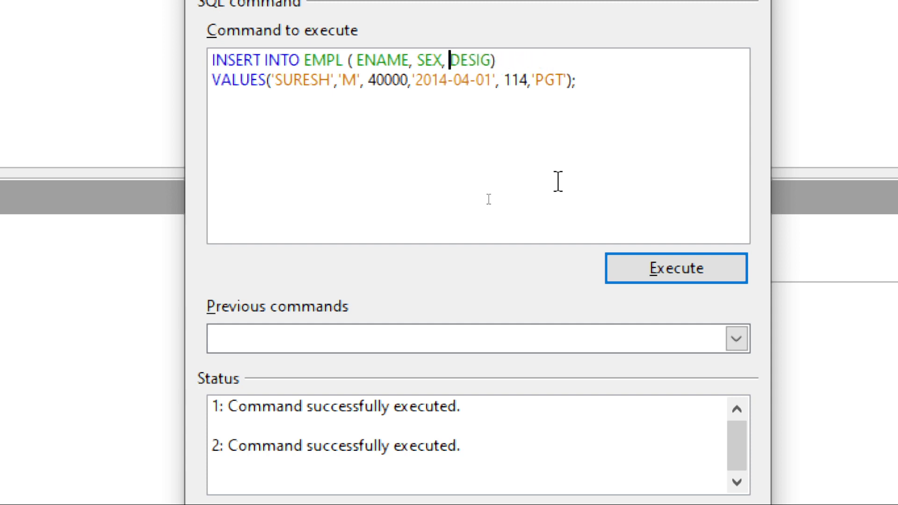
pyautogui.press('Delete')
pyautogui.press('Delete')
pyautogui.press('Delete')
pyautogui.press('Delete')
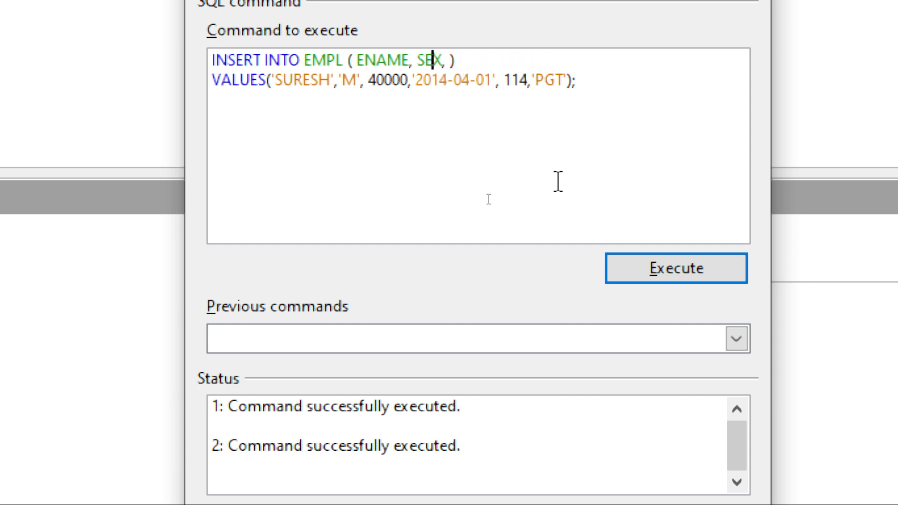
# Add ECODE with a comma before ENAME in the column list and remove the trailing comma after SEX
pyautogui.write('ECODE')
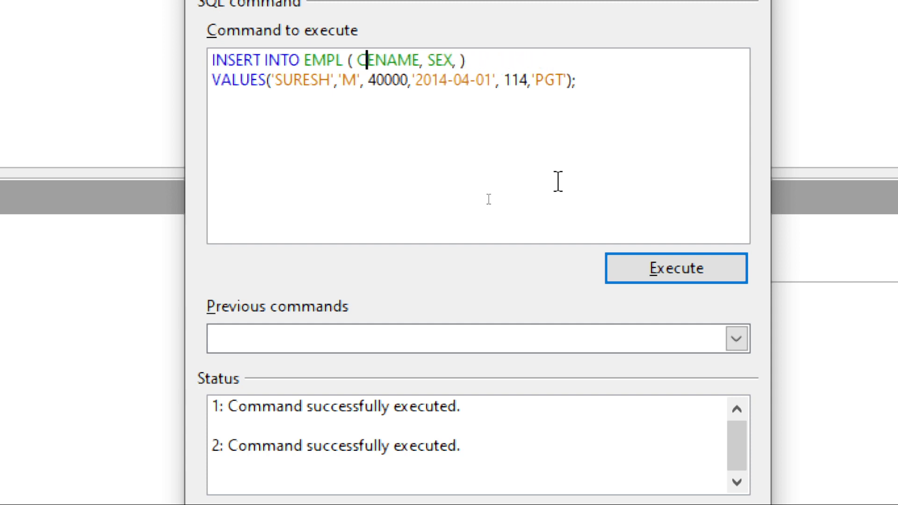
pyautogui.write(',')
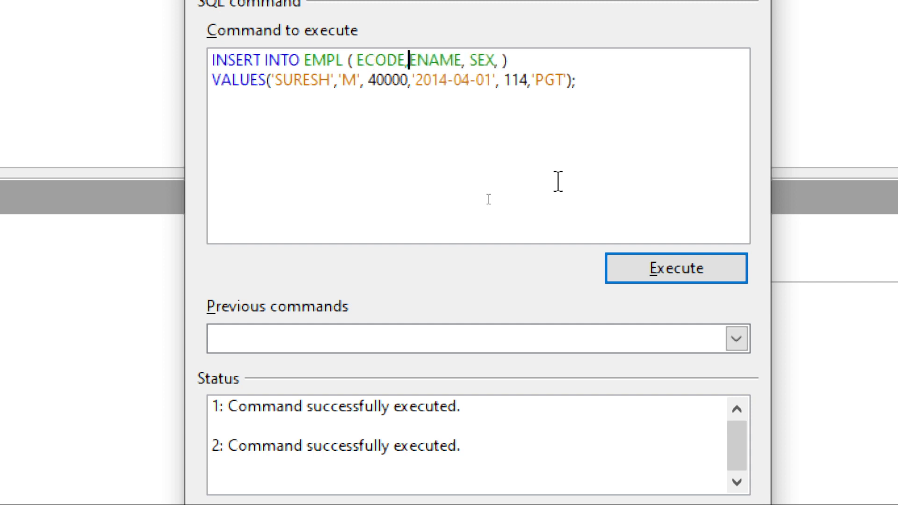
pyautogui.click(502, 60)
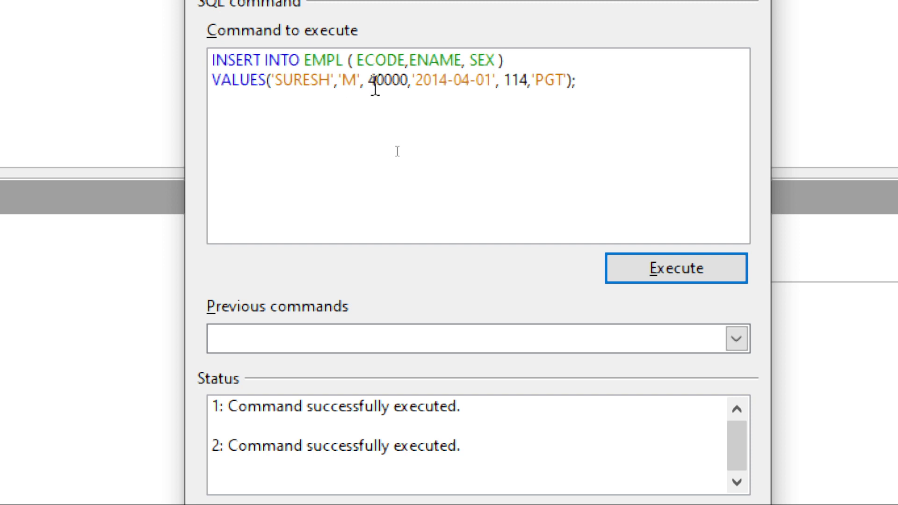
# Replace the VALUES list with 115, the new employee's name and 'M', execute the command, and close the SQL window
pyautogui.moveTo(271, 80); pyautogui.dragTo(572, 83)
pyautogui.press('Delete')
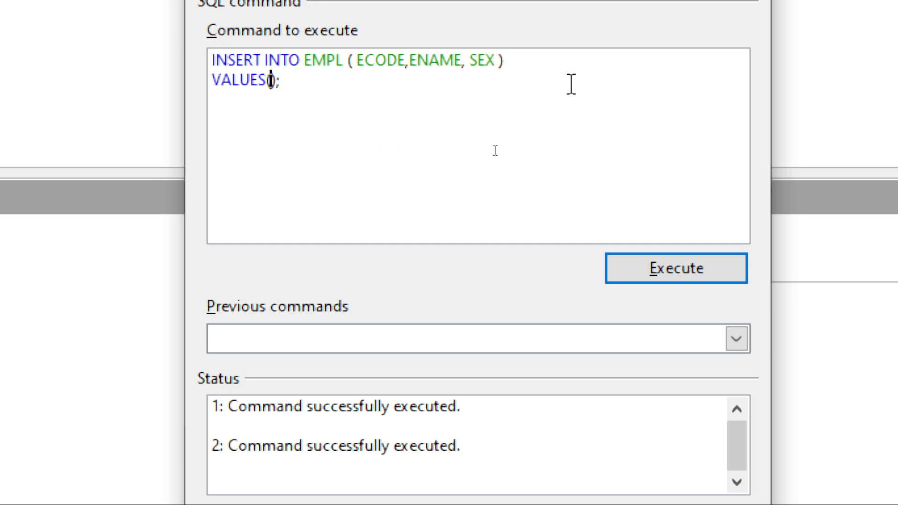
pyautogui.write("115, 'ROHIT'")
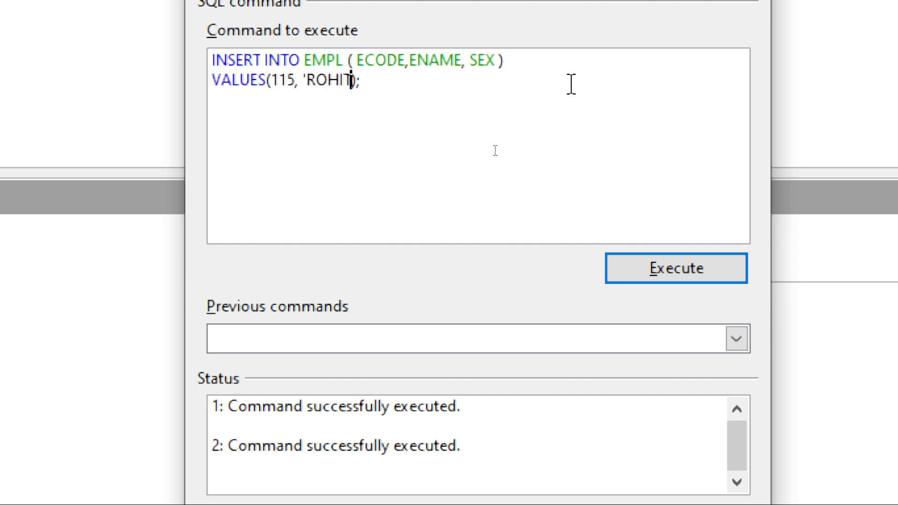
pyautogui.write(', ')
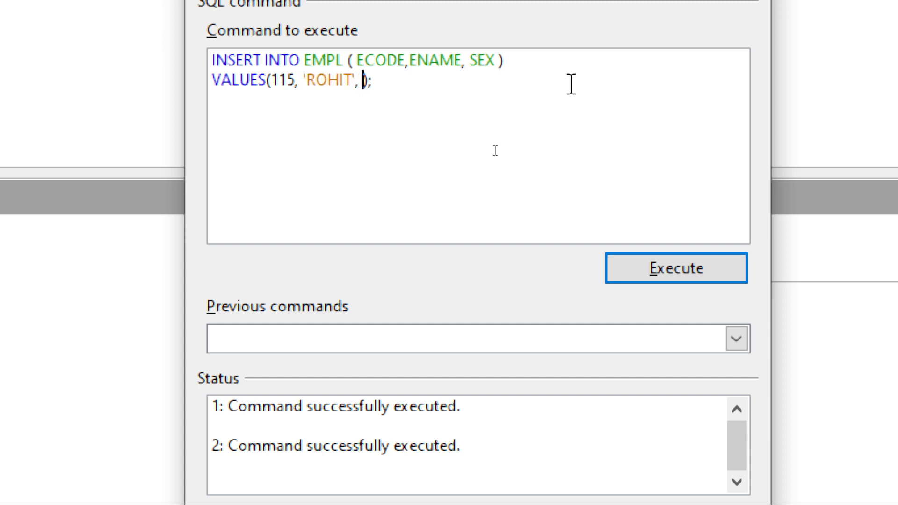
pyautogui.write("'F")
pyautogui.press('BackSpace')
pyautogui.write("M'")
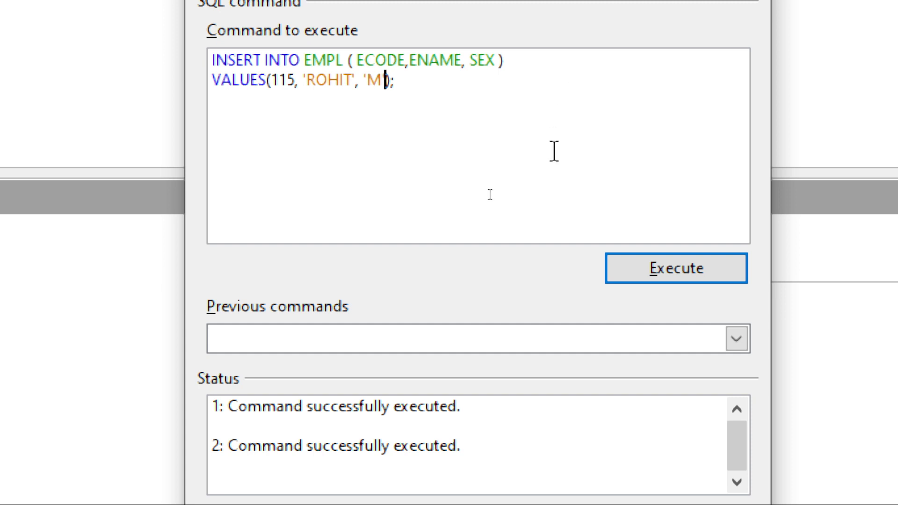
pyautogui.click(689, 273)
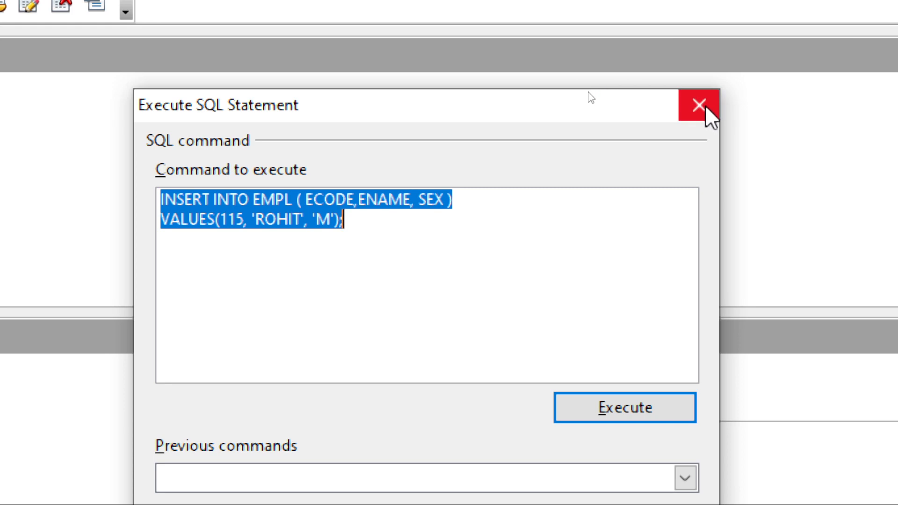
pyautogui.click(700, 105)
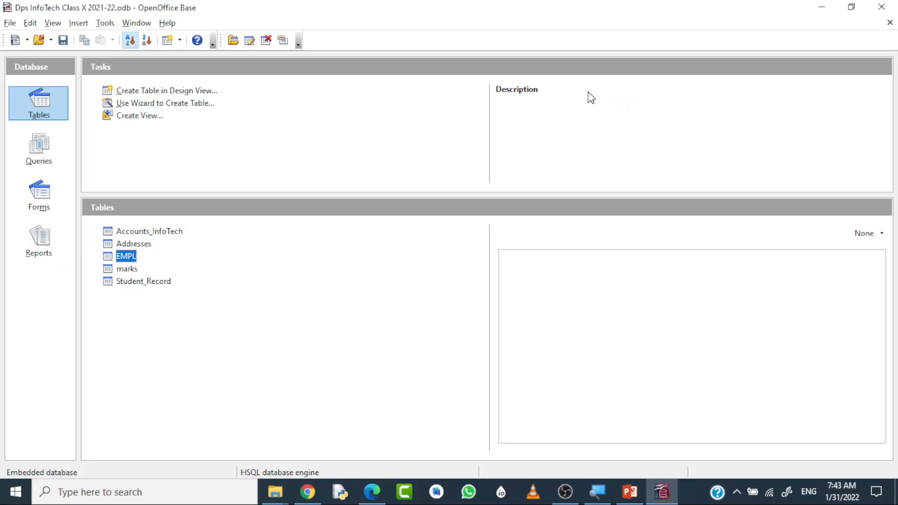
# Switch to the textbook PDF in Edge and draw tick marks beside both INSERT INTO employee examples
pyautogui.click(372, 492)
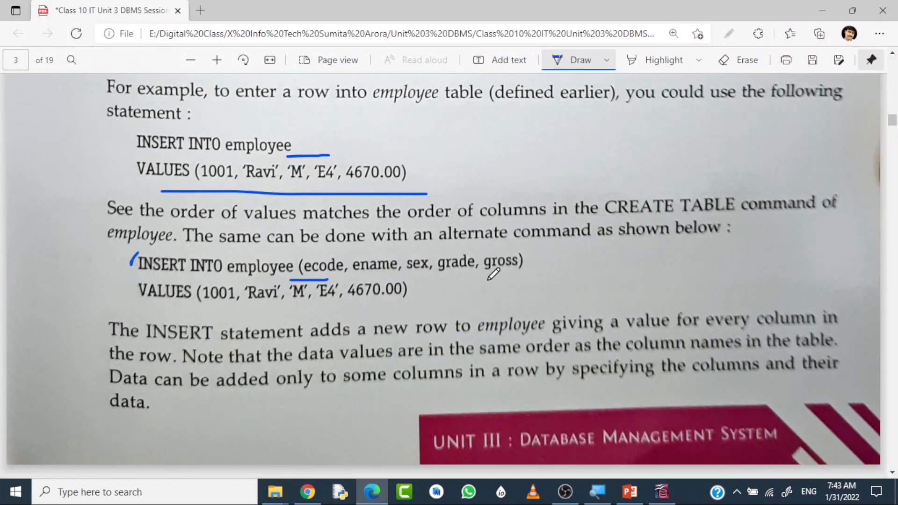
pyautogui.moveTo(488, 280); pyautogui.dragTo(549, 244)
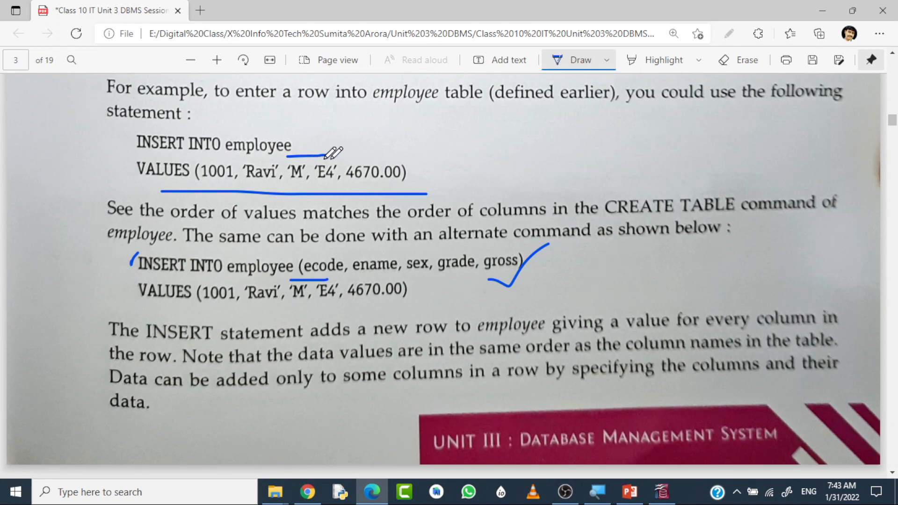
pyautogui.moveTo(111, 138); pyautogui.dragTo(139, 114)
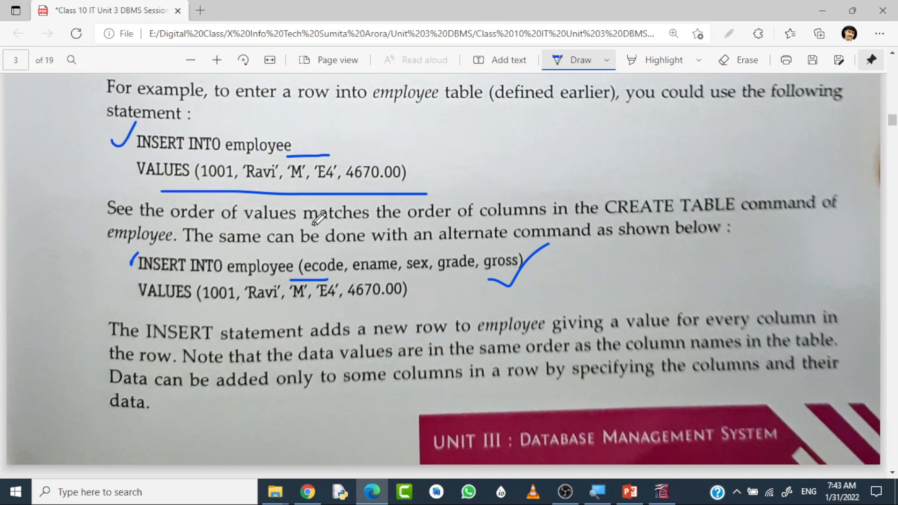
# Underline the words "NULL values" in the Inserting NULL values heading on page 4 of the PDF
pyautogui.scroll(-3, 468, 300)
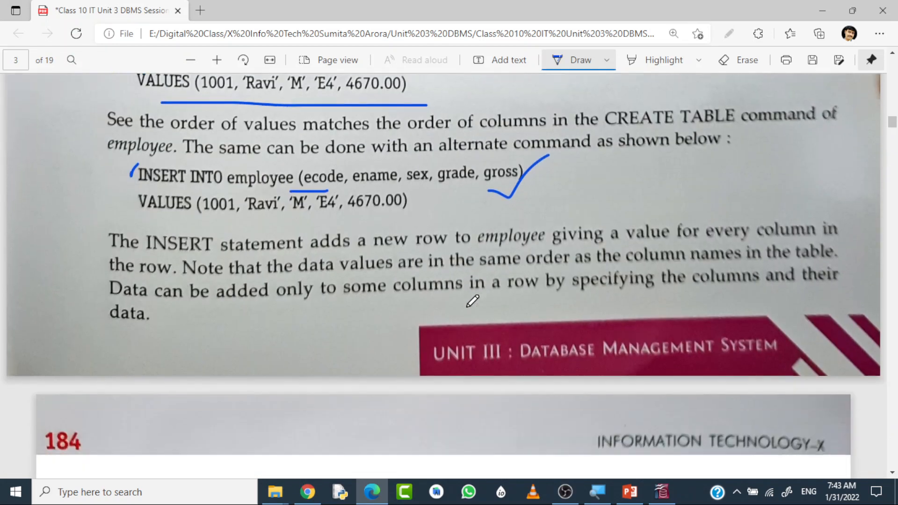
pyautogui.scroll(-9, 450, 215)
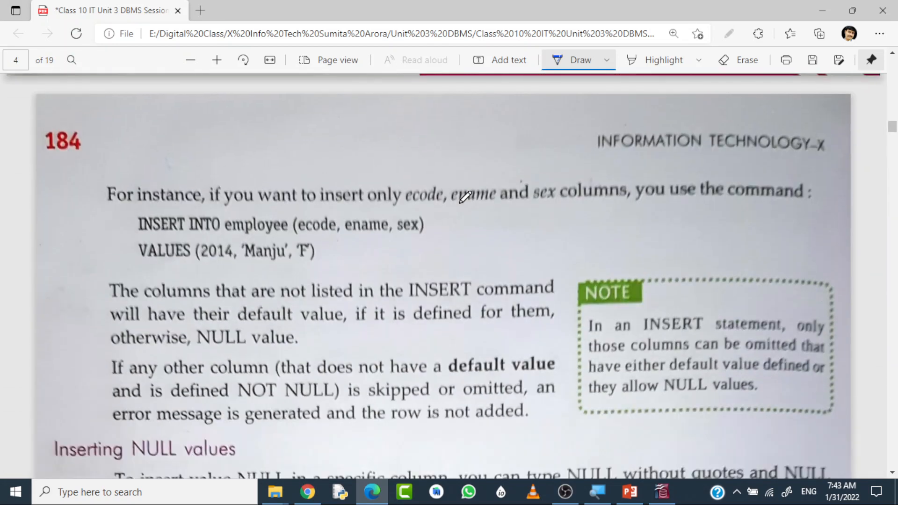
pyautogui.scroll(3, 465, 197)
pyautogui.scroll(-5, 465, 197)
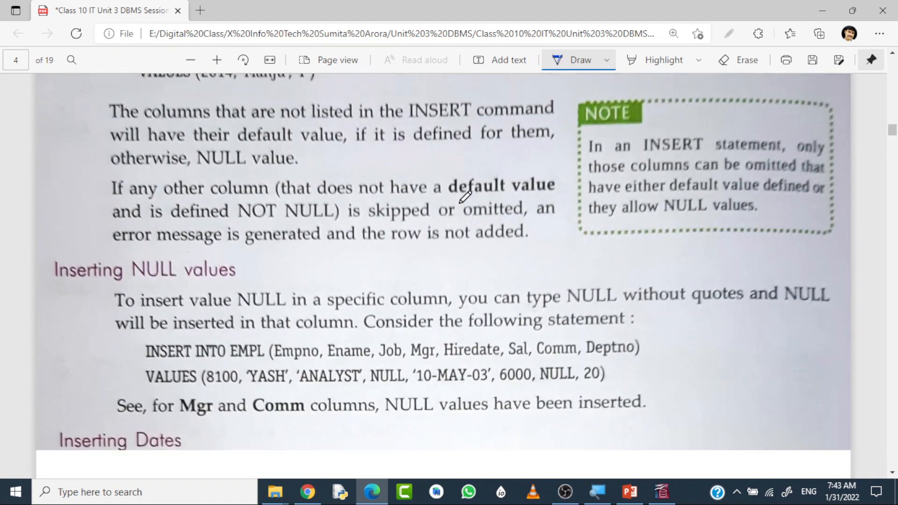
pyautogui.moveTo(136, 213); pyautogui.dragTo(237, 207)
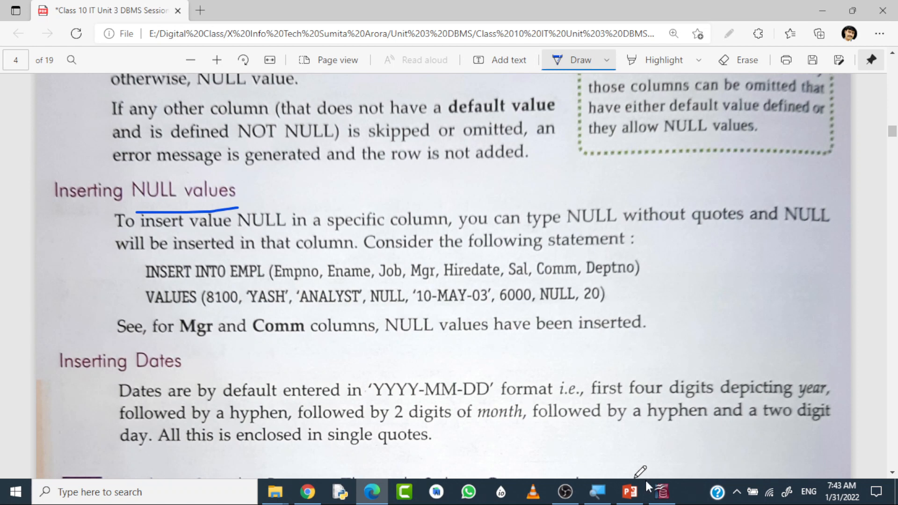
# Switch to OpenOffice Base, inspect the DESIG, SALARY and DOJ fields of record 115 in the EMPL table, and close it
pyautogui.click(662, 492)
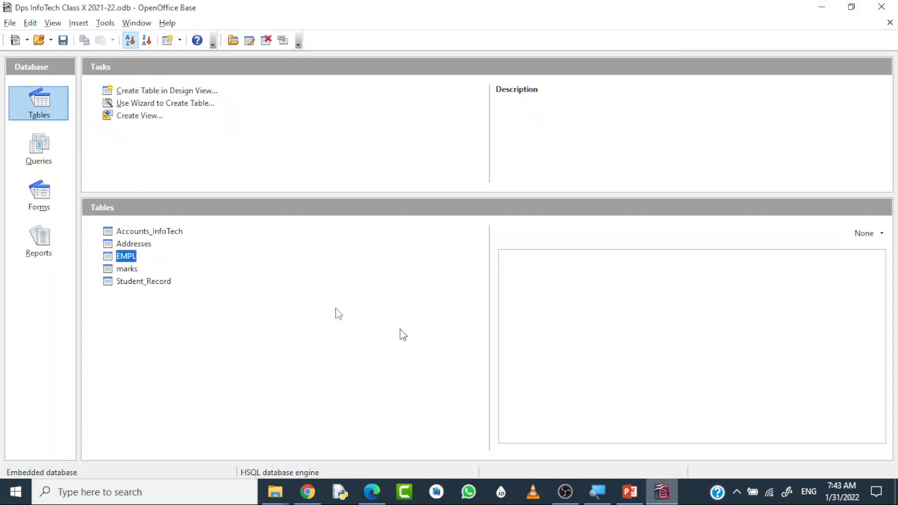
pyautogui.doubleClick(125, 259)
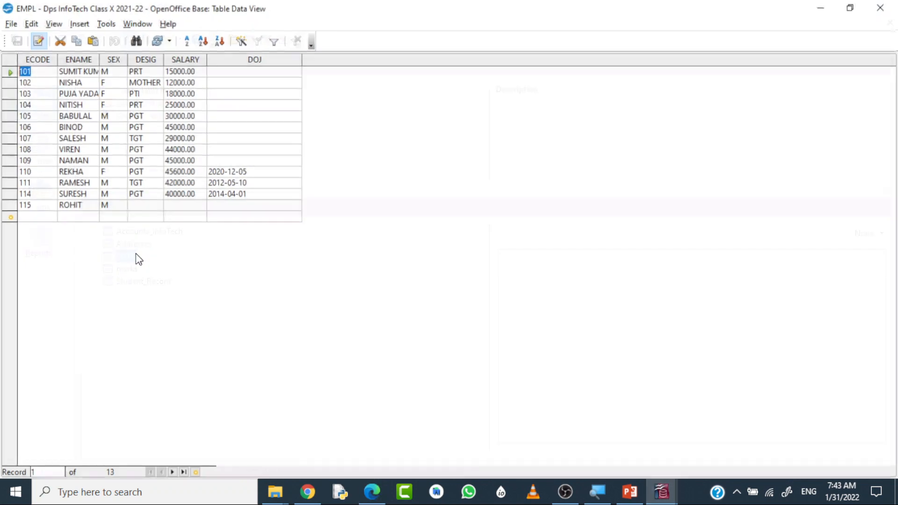
pyautogui.click(143, 209)
pyautogui.click(235, 204)
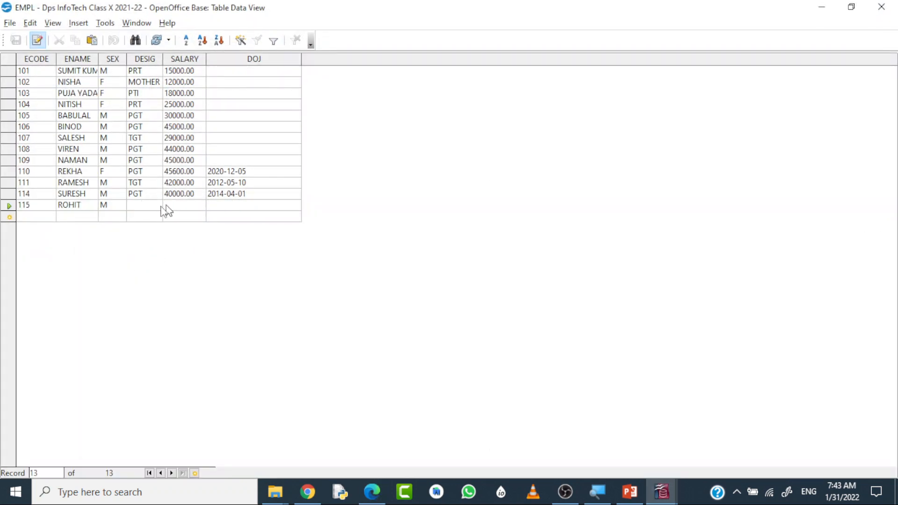
pyautogui.moveTo(141, 209)
pyautogui.mouseDown()
pyautogui.moveTo(230, 201)
pyautogui.moveTo(157, 208)
pyautogui.mouseUp()
pyautogui.click(878, 7)
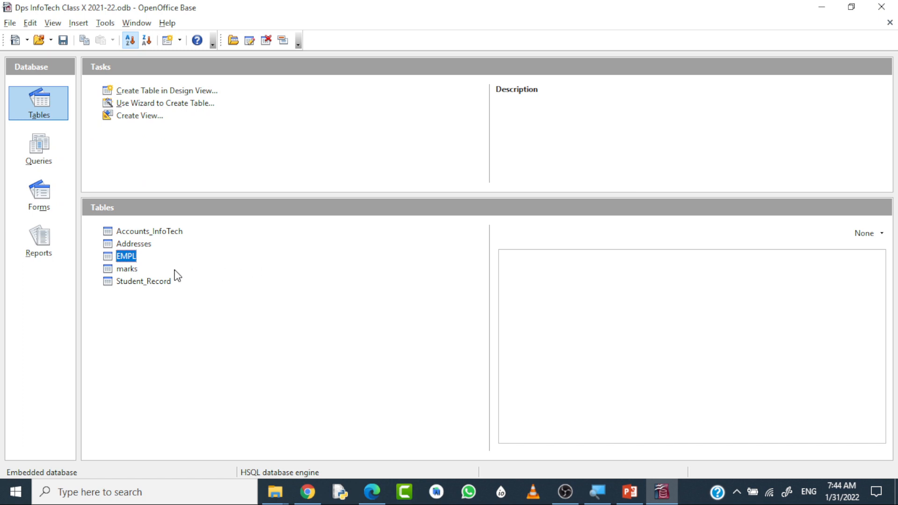
# Switch to the PDF in Edge and underline '10-MAY-03' and NULL in the VALUES example, plus "without quotes" and NULL in the explanation
pyautogui.click(368, 491)
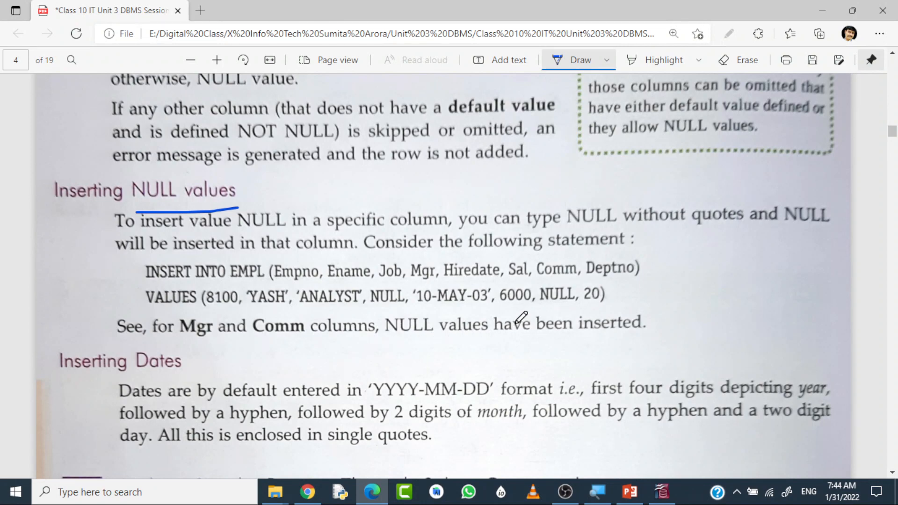
pyautogui.moveTo(420, 308); pyautogui.dragTo(458, 304)
pyautogui.moveTo(539, 310); pyautogui.dragTo(565, 307)
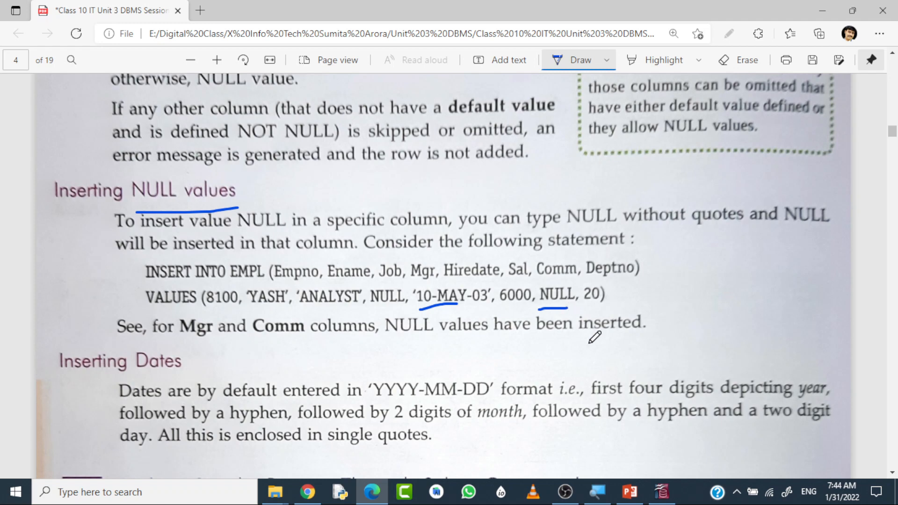
pyautogui.moveTo(780, 231); pyautogui.dragTo(834, 221)
pyautogui.moveTo(647, 231); pyautogui.dragTo(732, 223)
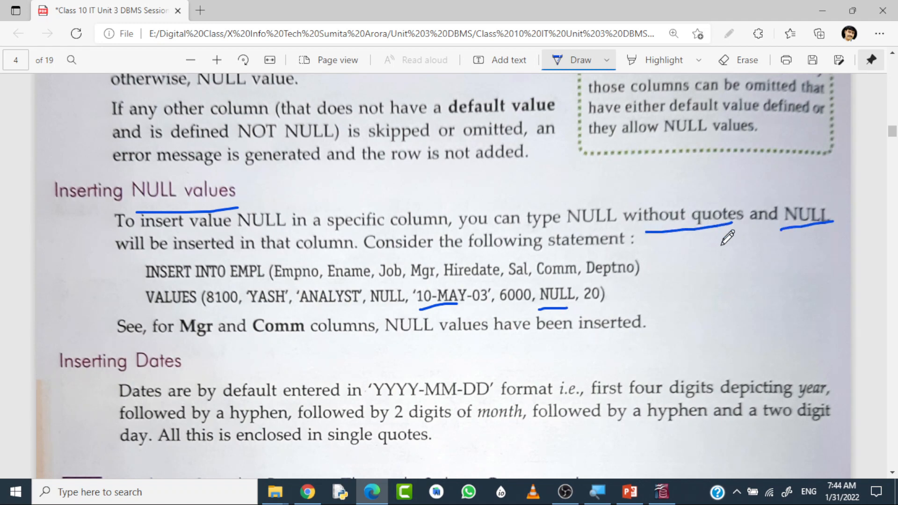
# Underline the Inserting Dates heading and the start of its paragraph, and draw a box around 'YYYY-MM-DD'
pyautogui.scroll(-1, 754, 278)
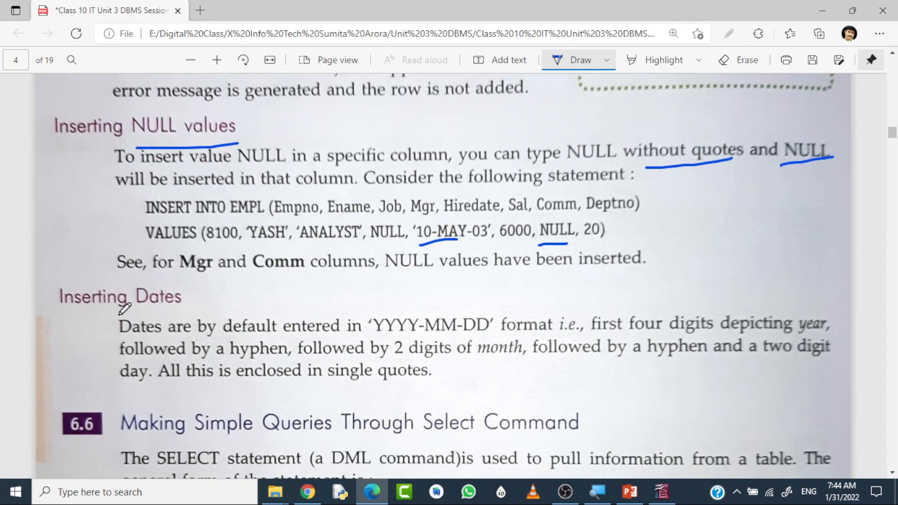
pyautogui.moveTo(119, 315); pyautogui.dragTo(174, 315)
pyautogui.moveTo(141, 345); pyautogui.dragTo(201, 344)
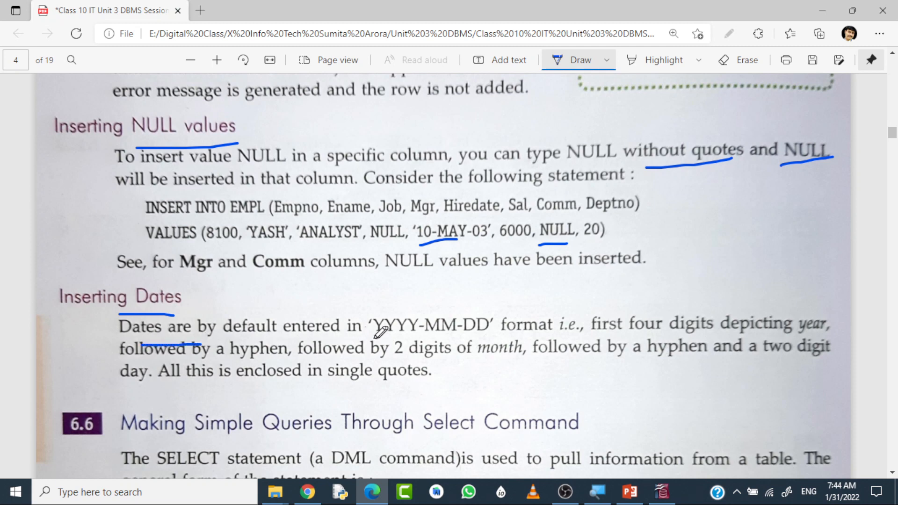
pyautogui.moveTo(371, 337)
pyautogui.mouseDown()
pyautogui.moveTo(491, 336)
pyautogui.moveTo(502, 305)
pyautogui.moveTo(358, 310)
pyautogui.moveTo(358, 337)
pyautogui.mouseUp()
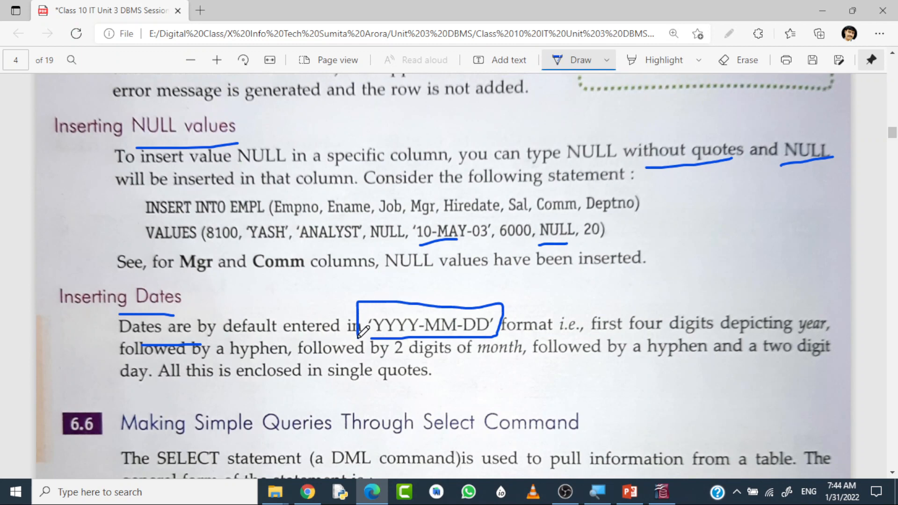
# Underline the year digits, both hyphens, "by 2 digits", "day" and "single quotes" in the dates paragraph, and box "without quotes" in the NULL paragraph
pyautogui.moveTo(678, 339); pyautogui.dragTo(745, 335)
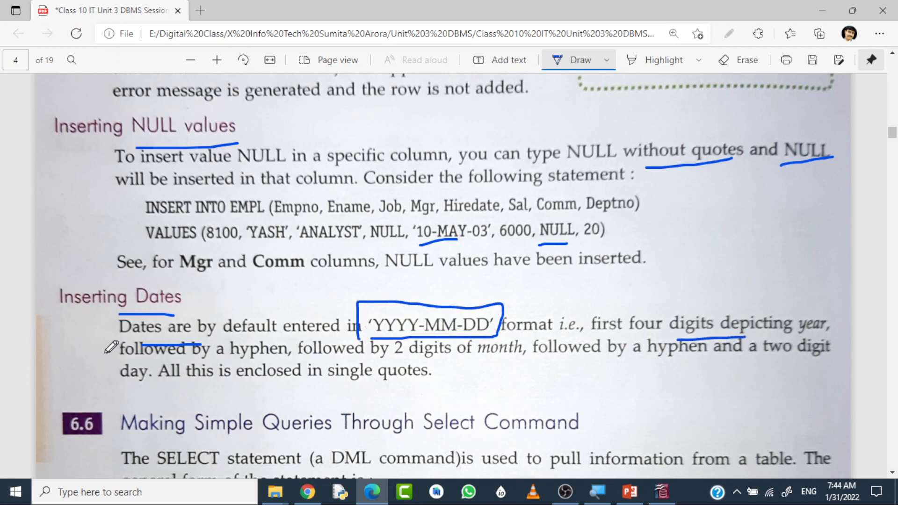
pyautogui.moveTo(226, 359); pyautogui.dragTo(258, 359)
pyautogui.moveTo(370, 362); pyautogui.dragTo(454, 358)
pyautogui.moveTo(654, 356); pyautogui.dragTo(684, 355)
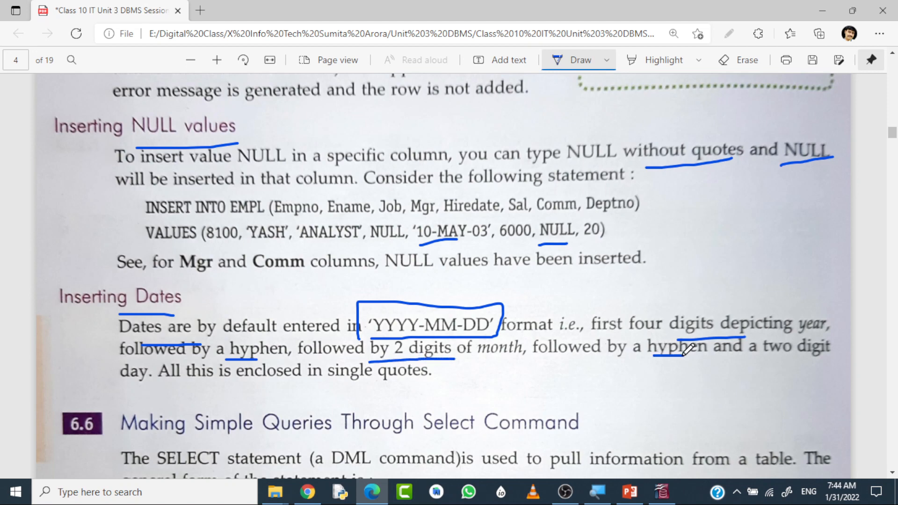
pyautogui.moveTo(124, 385); pyautogui.dragTo(148, 385)
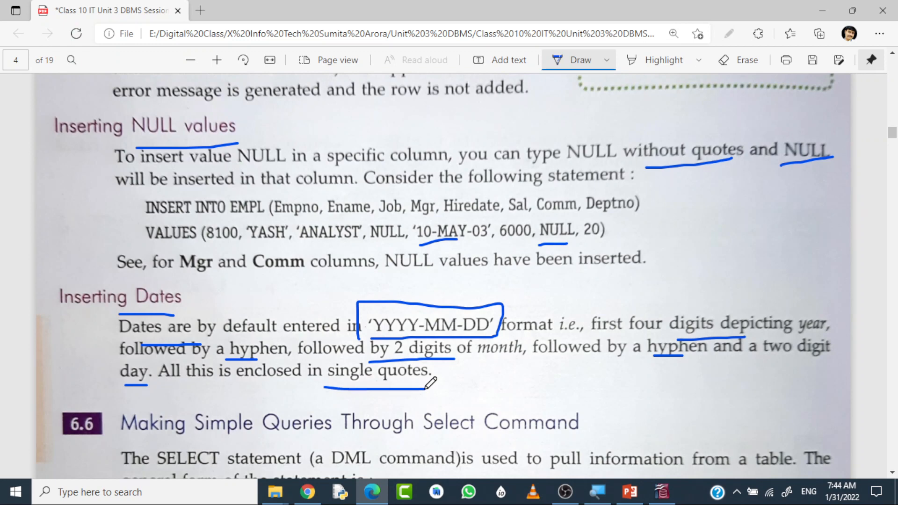
pyautogui.moveTo(674, 167)
pyautogui.mouseDown()
pyautogui.moveTo(738, 166)
pyautogui.moveTo(751, 130)
pyautogui.moveTo(638, 129)
pyautogui.moveTo(619, 141)
pyautogui.moveTo(634, 160)
pyautogui.mouseUp()
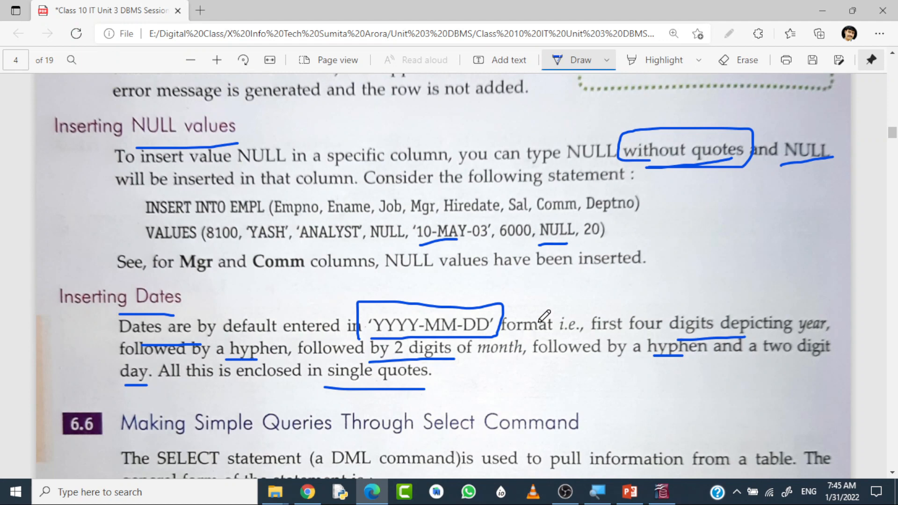
# Switch to OpenOffice Base, open a new SQL statement and begin it with INSERT INTO EMPL VALUES
pyautogui.click(659, 496)
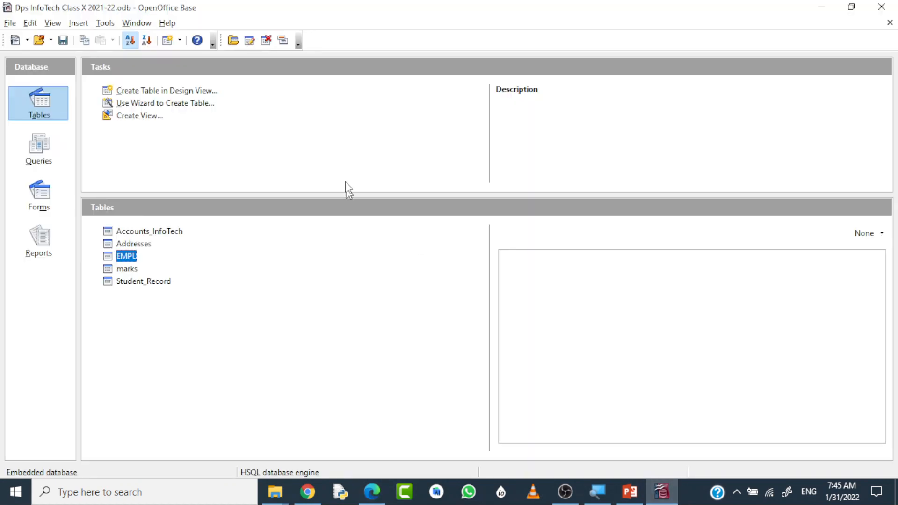
pyautogui.click(105, 25)
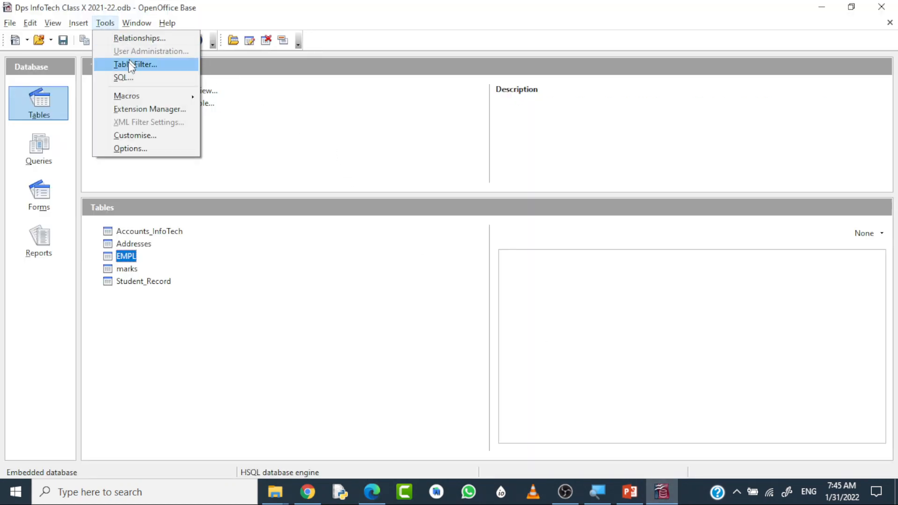
pyautogui.click(123, 77)
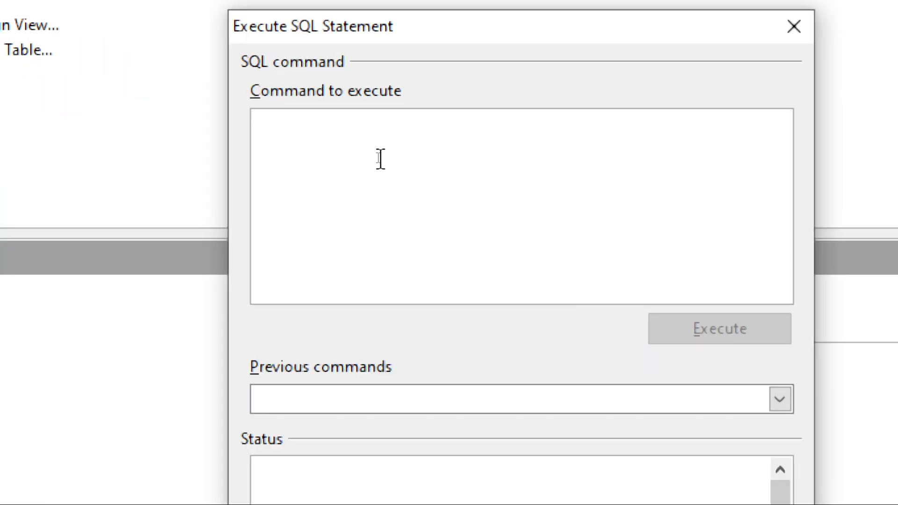
pyautogui.write('INSERT')
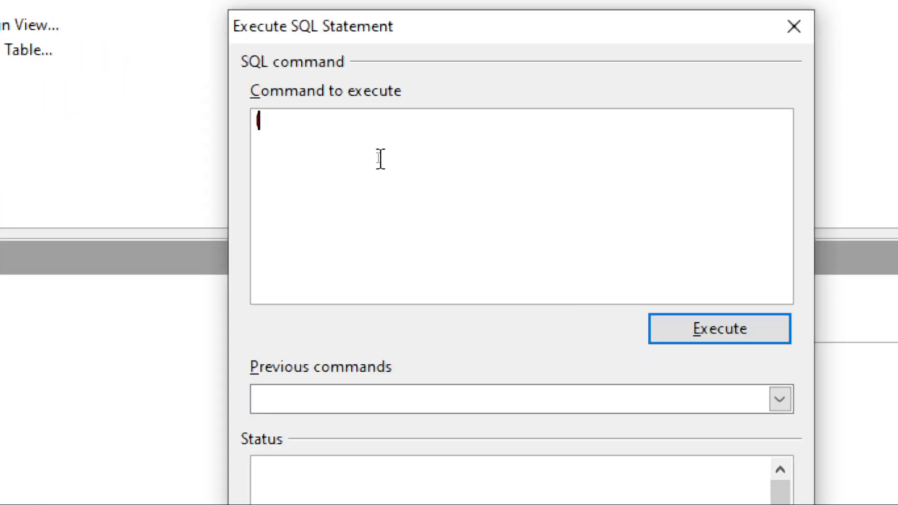
pyautogui.write(' INTO')
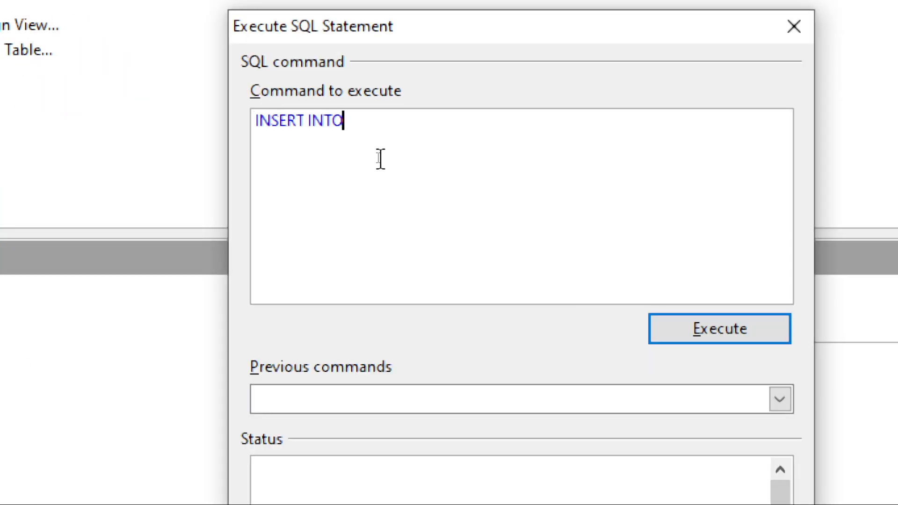
pyautogui.write(' EMPL')
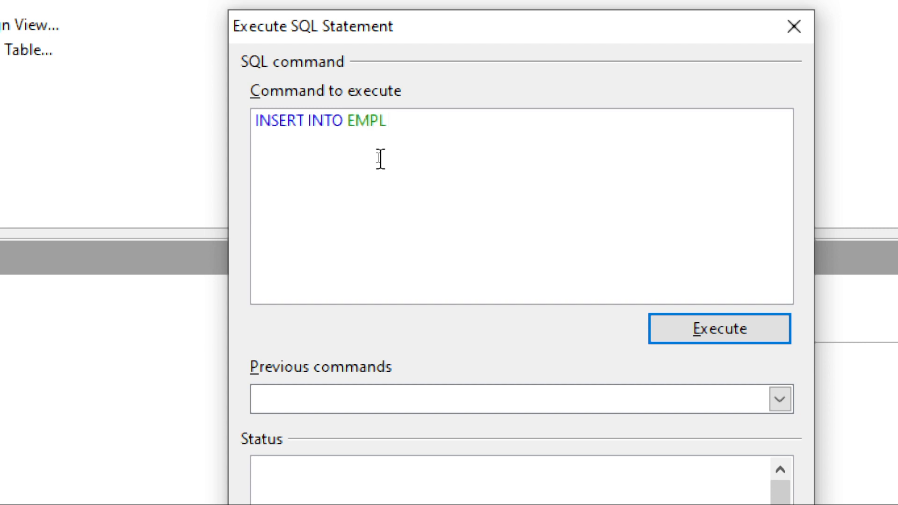
pyautogui.press('BackSpace')
pyautogui.write('VALKU')
pyautogui.press('BackSpace')
pyautogui.press('BackSpace')
pyautogui.press('BackSpace')
pyautogui.write('LUES')
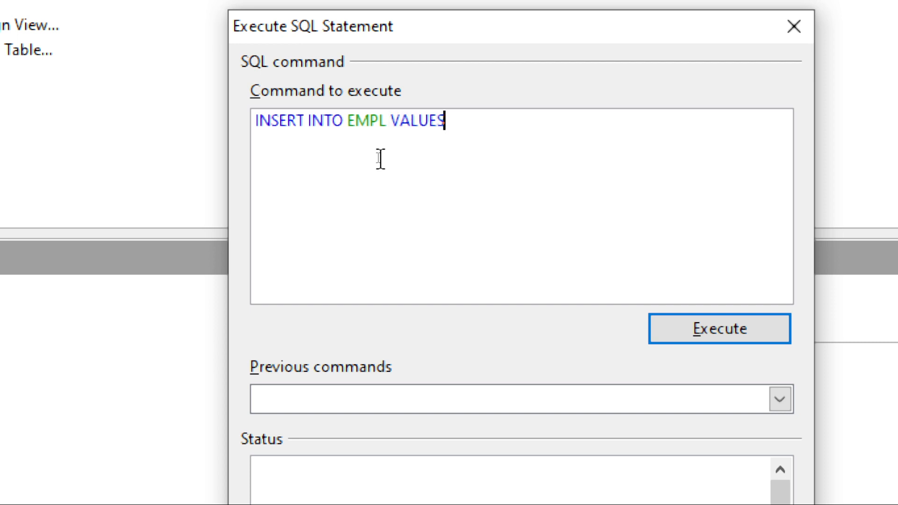
# Complete the statement with the values 116, the employee's name, 'F', NULL, NULL and '2021-04-05', ending with a closing parenthesis and semicolon
pyautogui.write("(116,'SHRU")
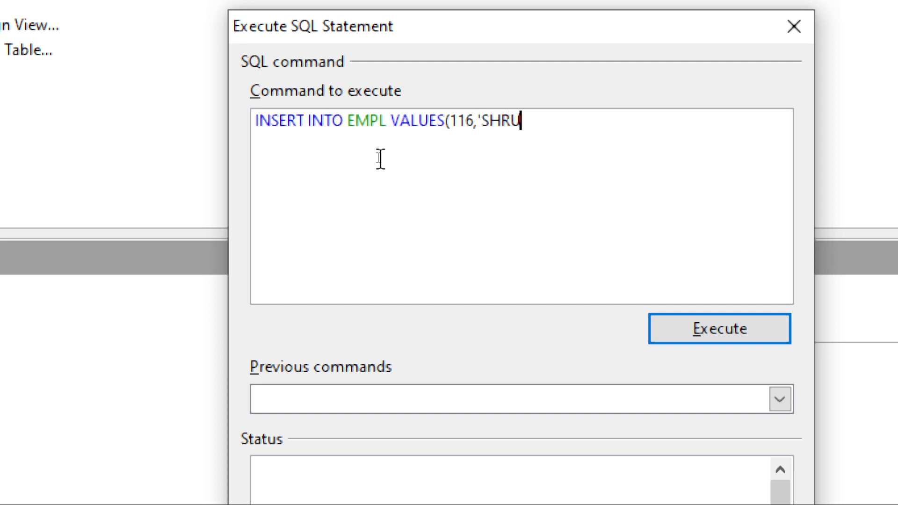
pyautogui.write("TI',")
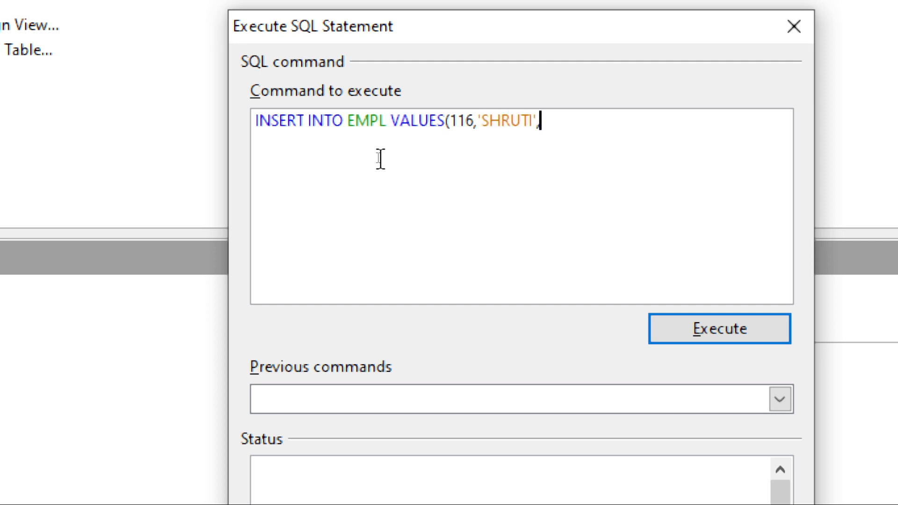
pyautogui.write("'F',NULL")
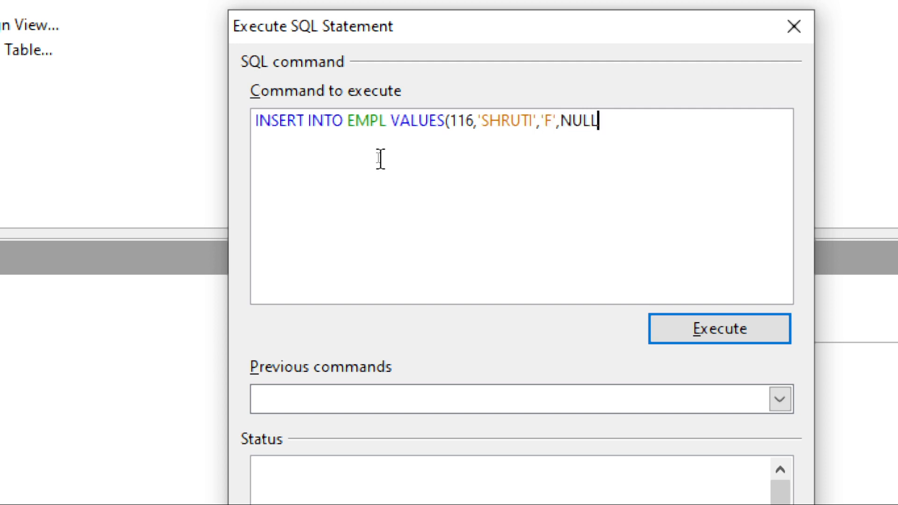
pyautogui.write(',NULL')
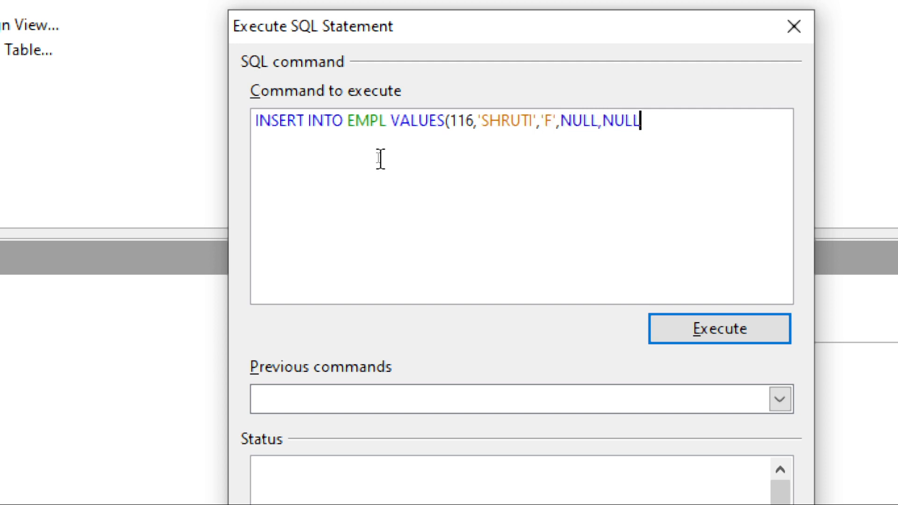
pyautogui.write(",'201")
pyautogui.press('BackSpace')
pyautogui.write('21-')
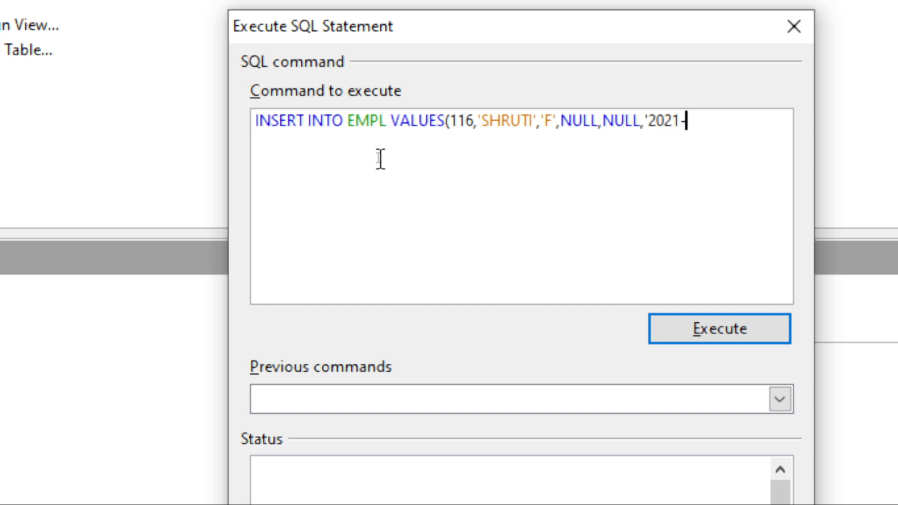
pyautogui.write("04-05'")
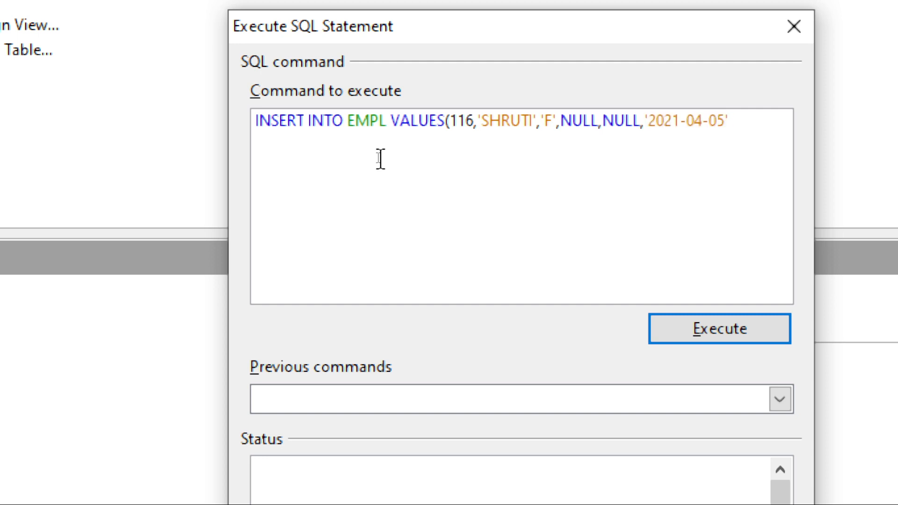
pyautogui.write(');')
# Review the INSERT statement by highlighting the unquoted NULLs, the quoted date and text values, the EMPL table name and the employee code
pyautogui.moveTo(638, 122); pyautogui.dragTo(561, 122)
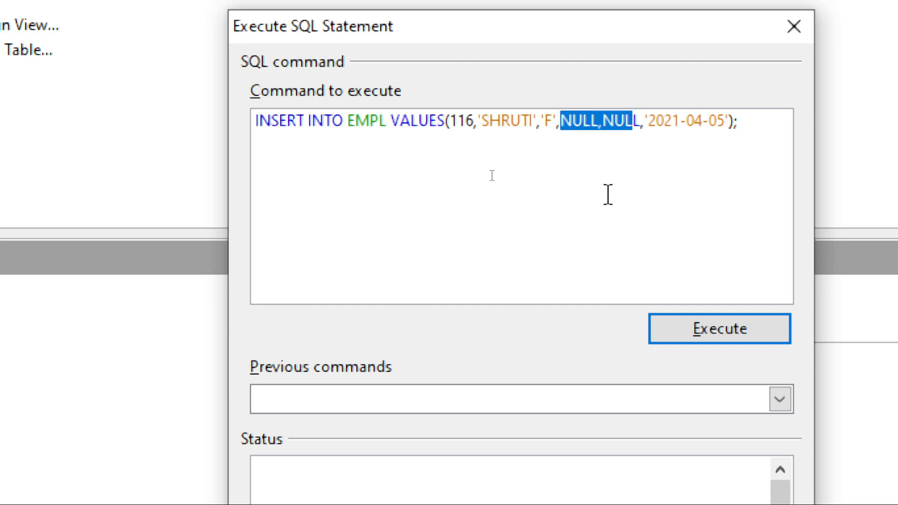
pyautogui.click(609, 194)
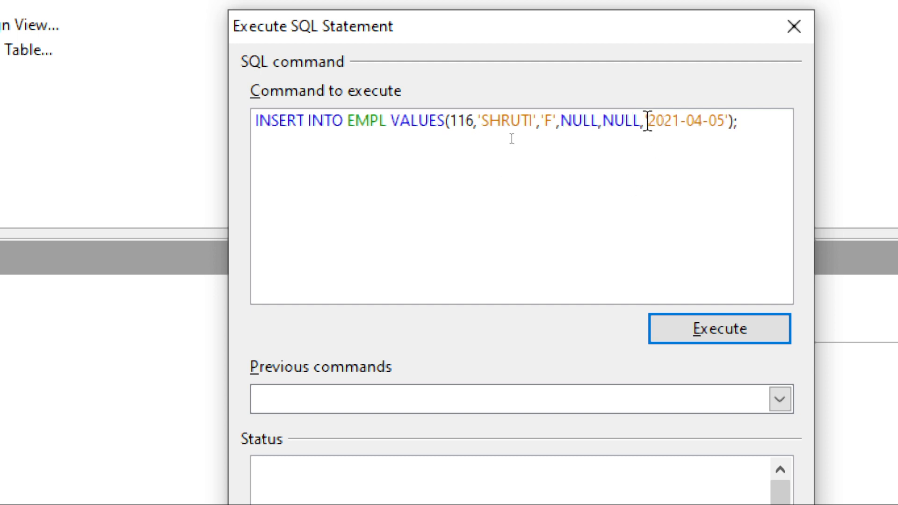
pyautogui.moveTo(645, 123); pyautogui.dragTo(733, 124)
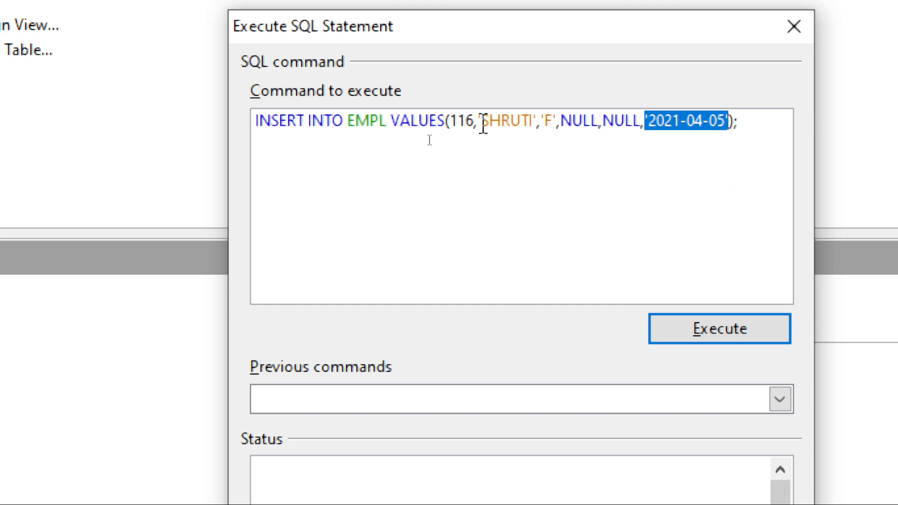
pyautogui.moveTo(475, 120); pyautogui.dragTo(557, 121)
pyautogui.click(688, 122)
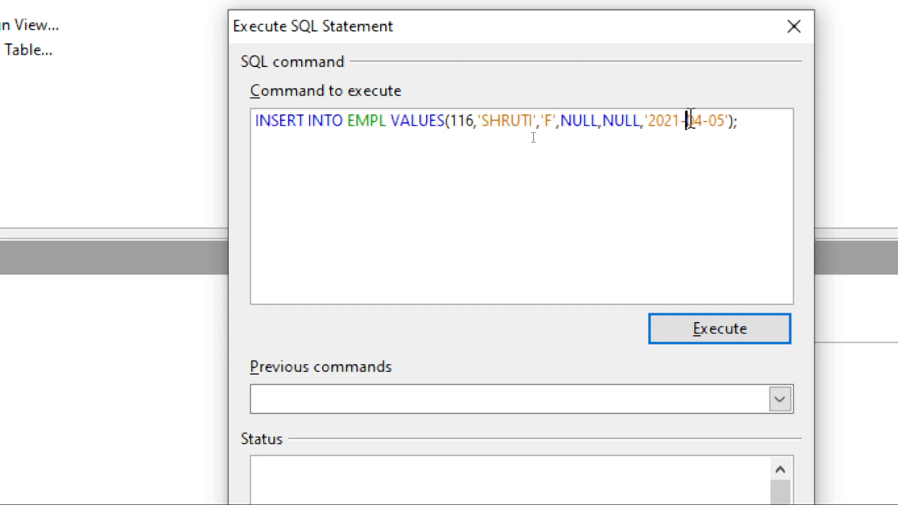
pyautogui.moveTo(558, 120); pyautogui.dragTo(635, 116)
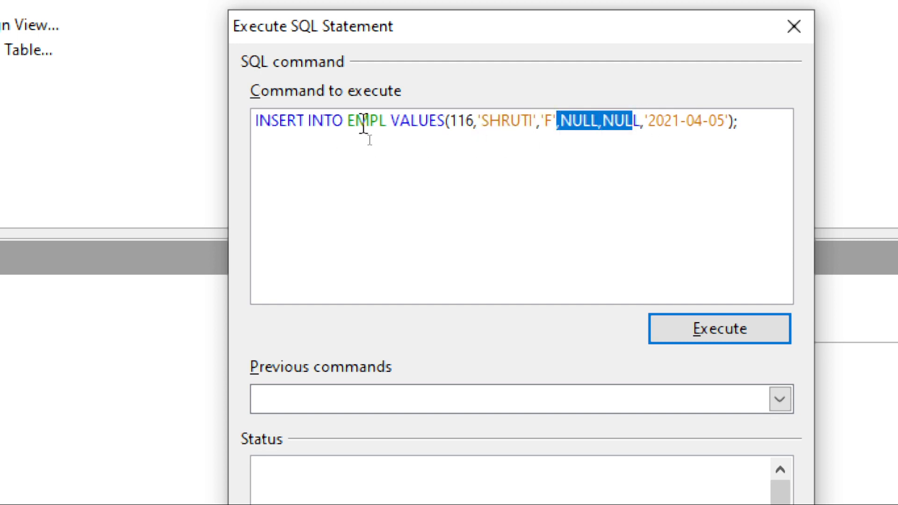
pyautogui.moveTo(348, 120); pyautogui.dragTo(392, 119)
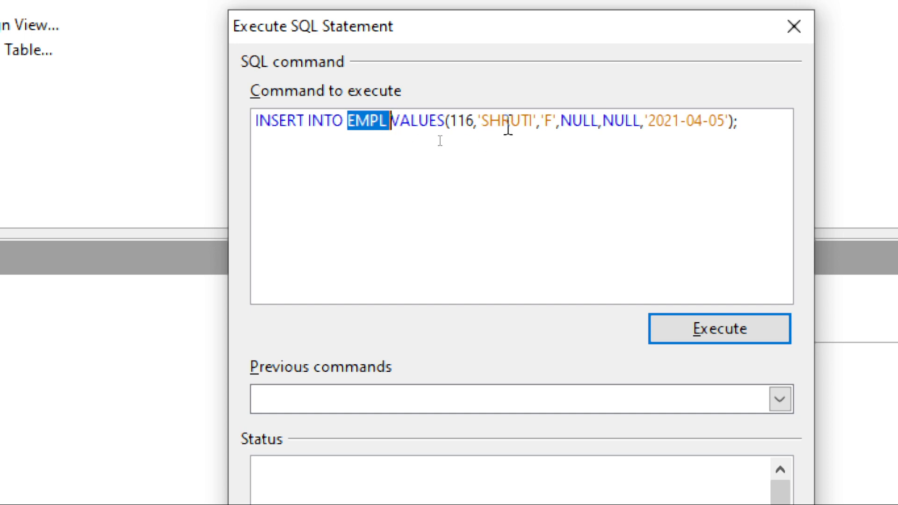
pyautogui.click(451, 120)
pyautogui.moveTo(460, 121); pyautogui.dragTo(479, 116)
pyautogui.press('End')
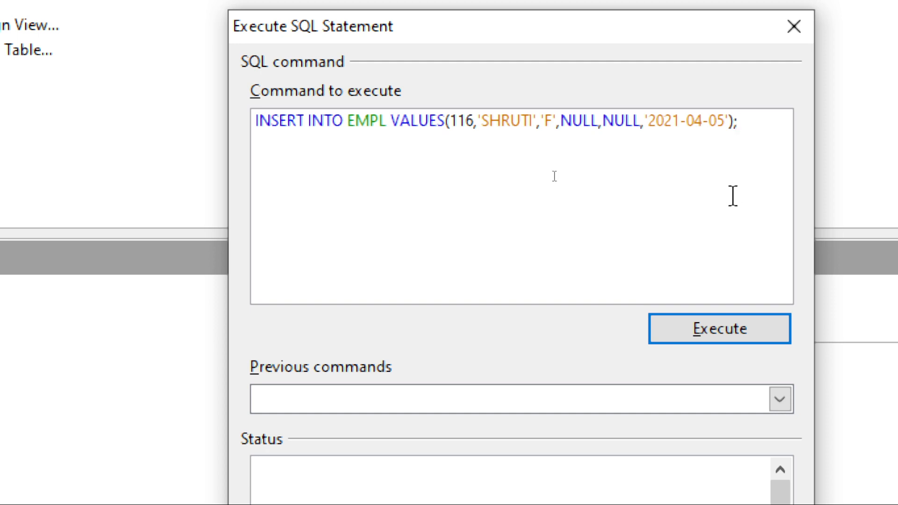
# Execute the INSERT statement for record 116 and close the SQL dialog
pyautogui.click(746, 330)
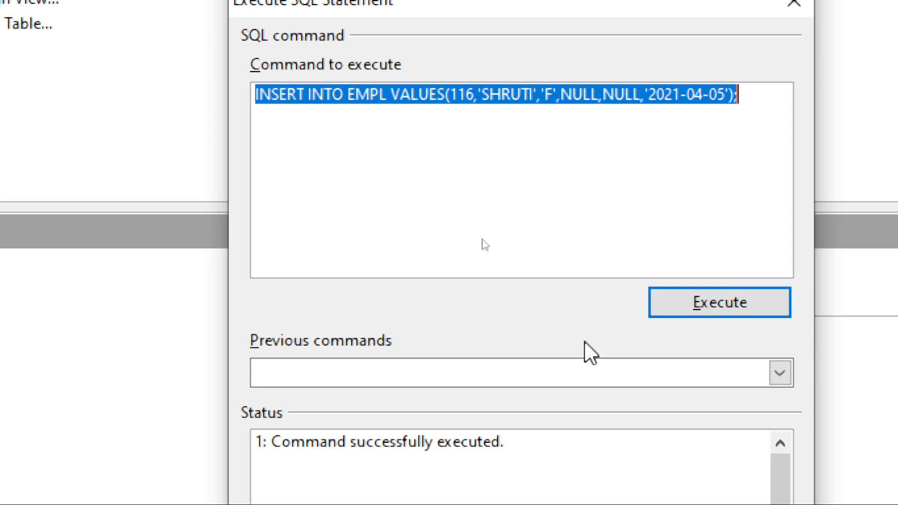
pyautogui.click(608, 168)
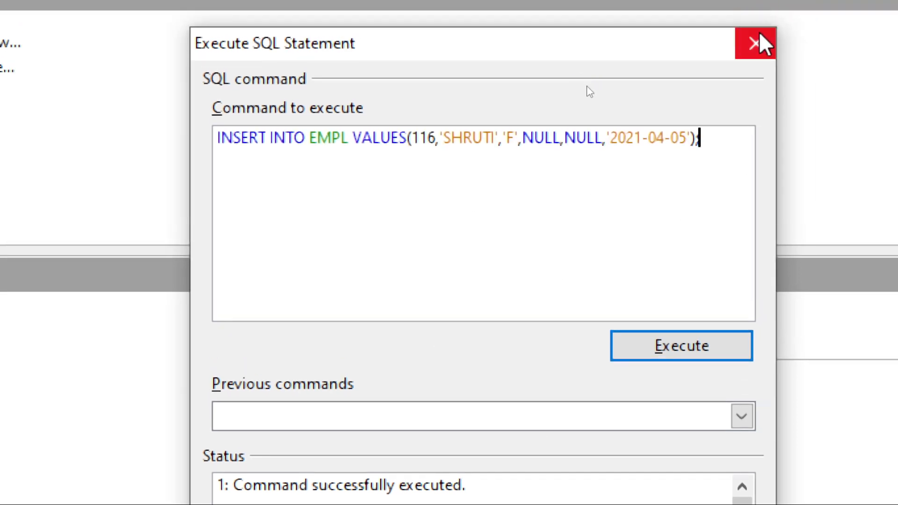
pyautogui.click(794, 3)
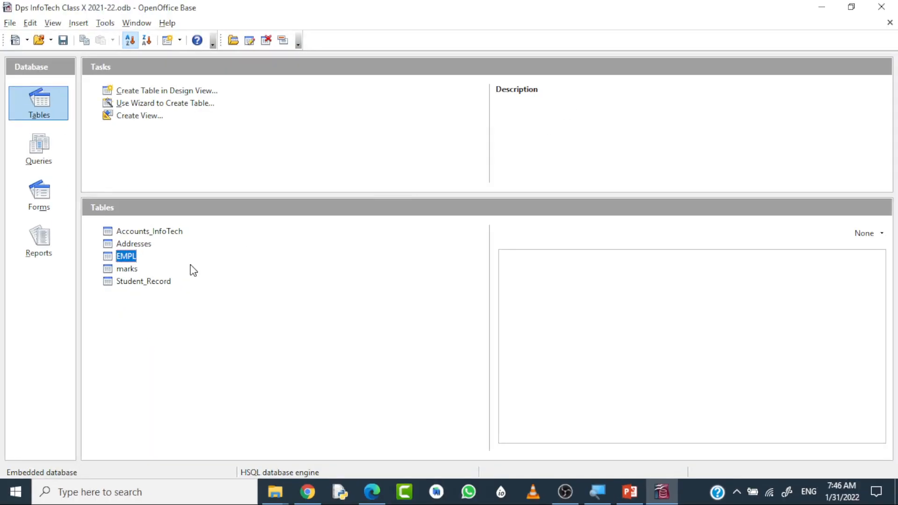
# Open the EMPL table, inspect the DESIG, SALARY and DOJ fields of record 116, and close it
pyautogui.doubleClick(133, 262)
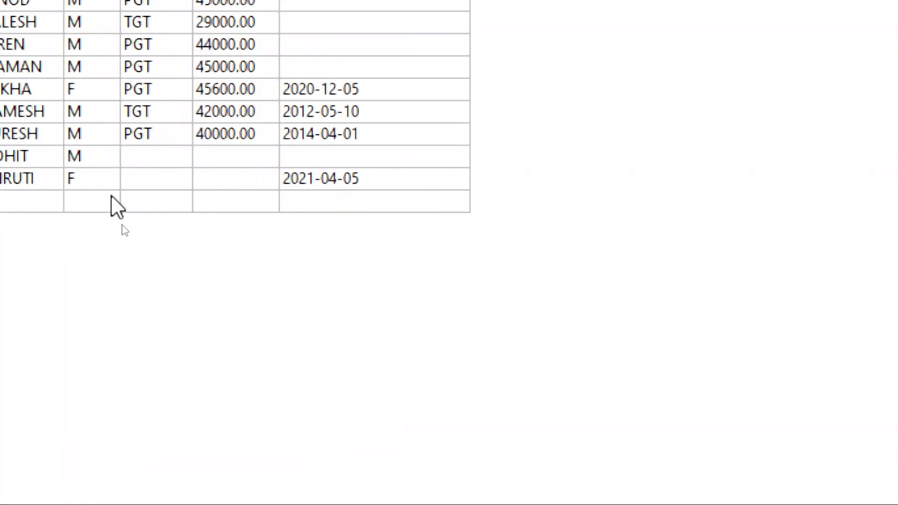
pyautogui.click(177, 178)
pyautogui.click(265, 178)
pyautogui.click(415, 172)
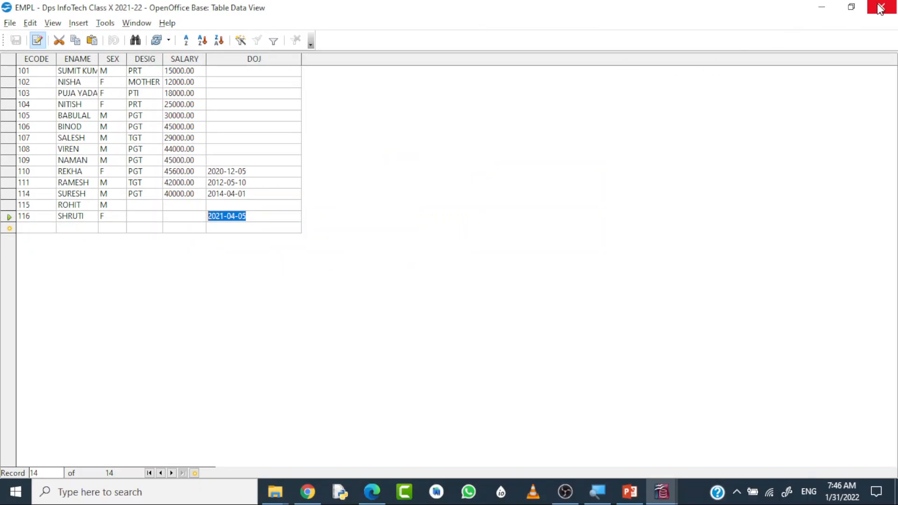
pyautogui.click(880, 9)
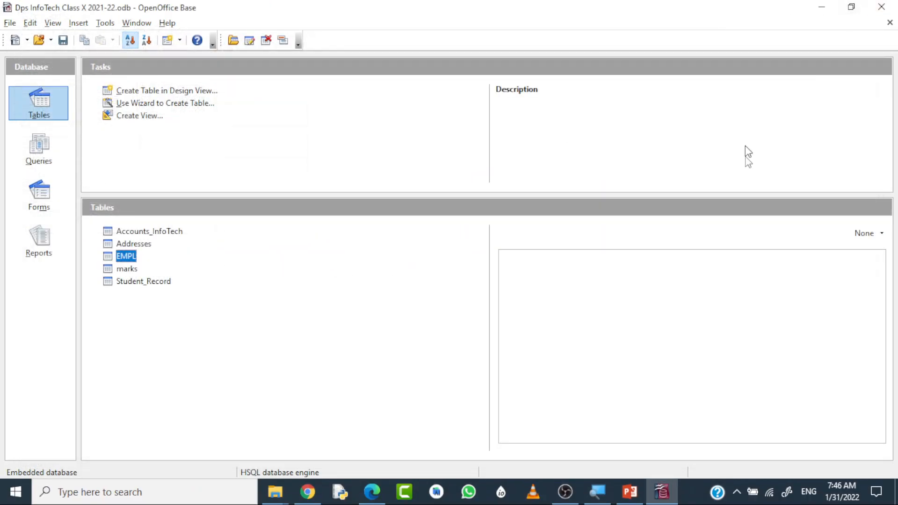
# Switch to the PDF in Edge and underline the section 6.6 heading "Making Simple Queries Through Select Command"
pyautogui.click(386, 499)
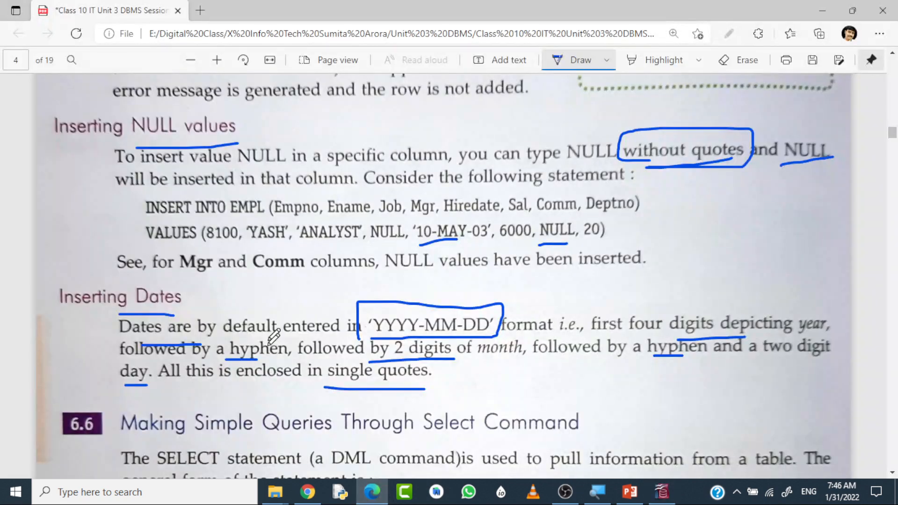
pyautogui.scroll(-4, 274, 339)
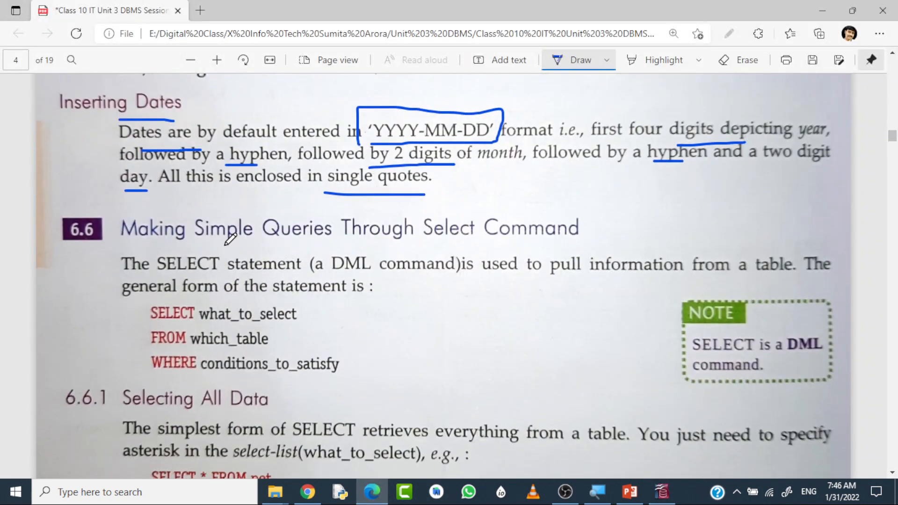
pyautogui.moveTo(225, 244); pyautogui.dragTo(508, 245)
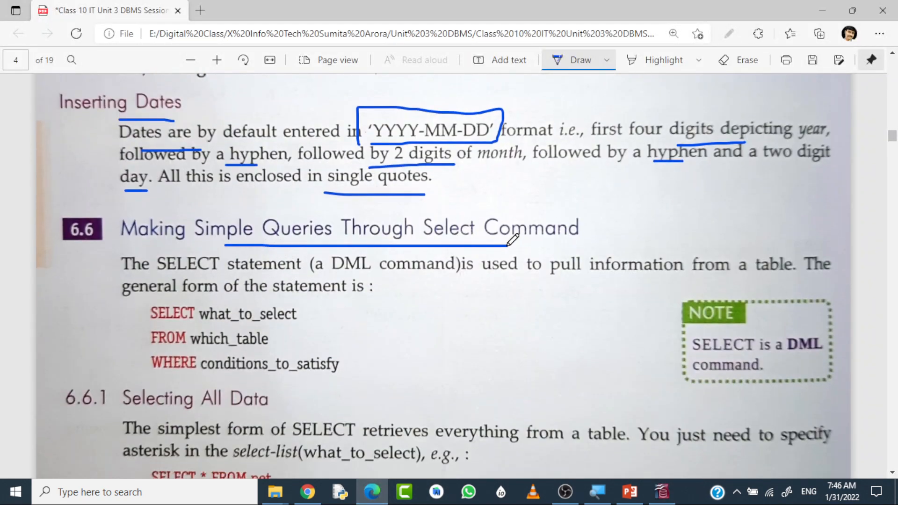